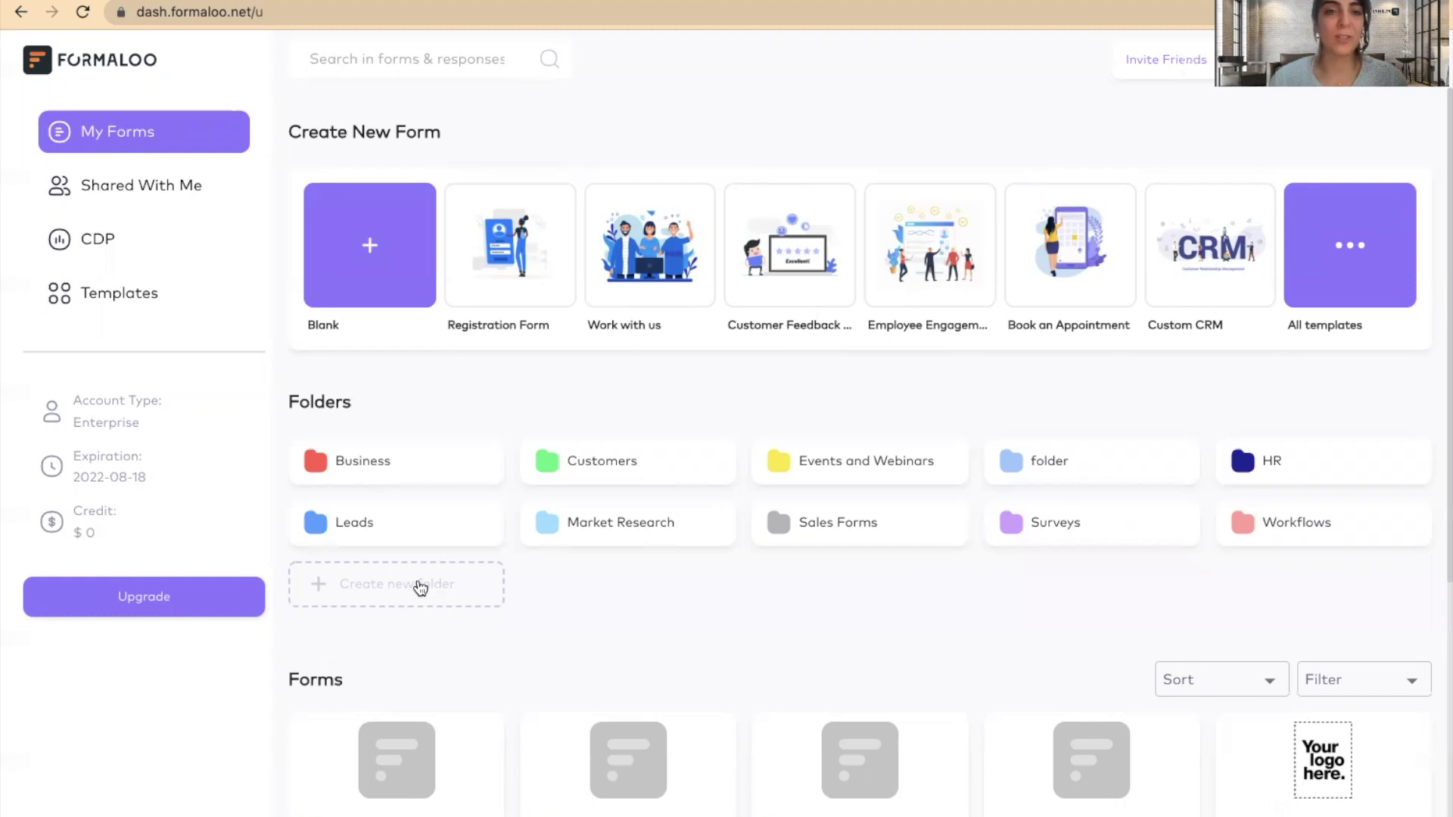
# Create a red folder named 'Team management' and open it
pyautogui.click(420, 587)
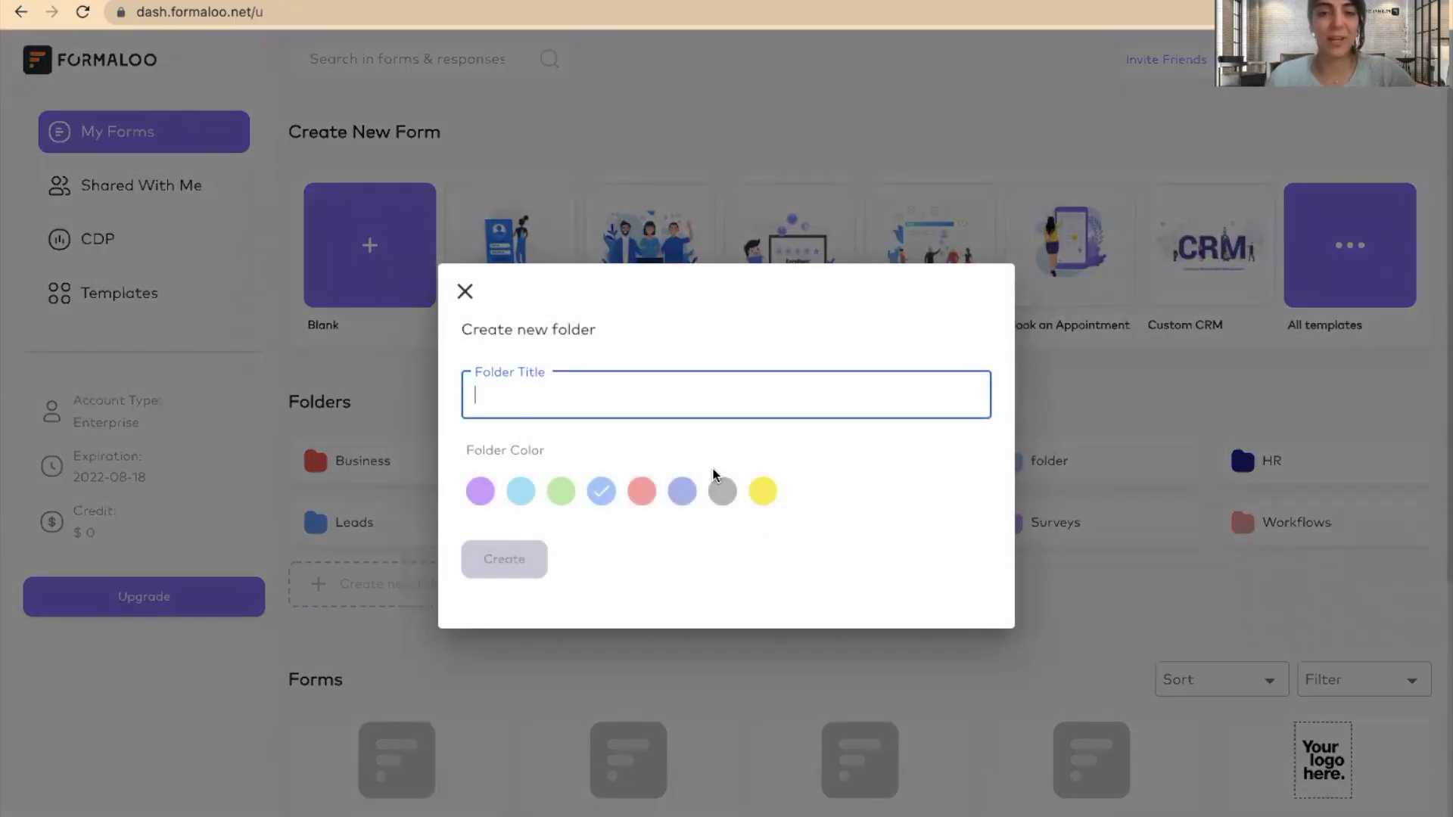
pyautogui.write('Team')
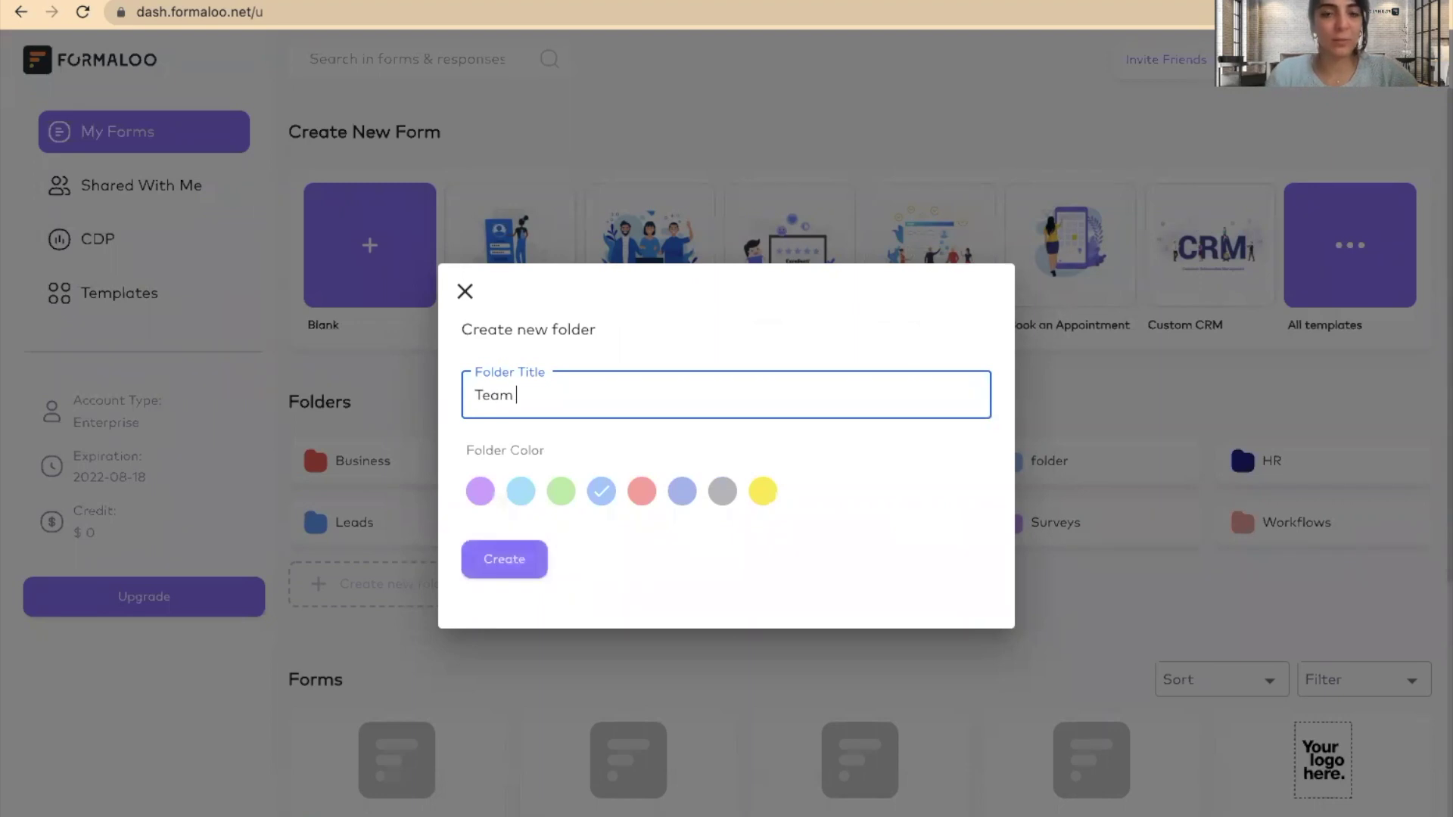
pyautogui.write(' management')
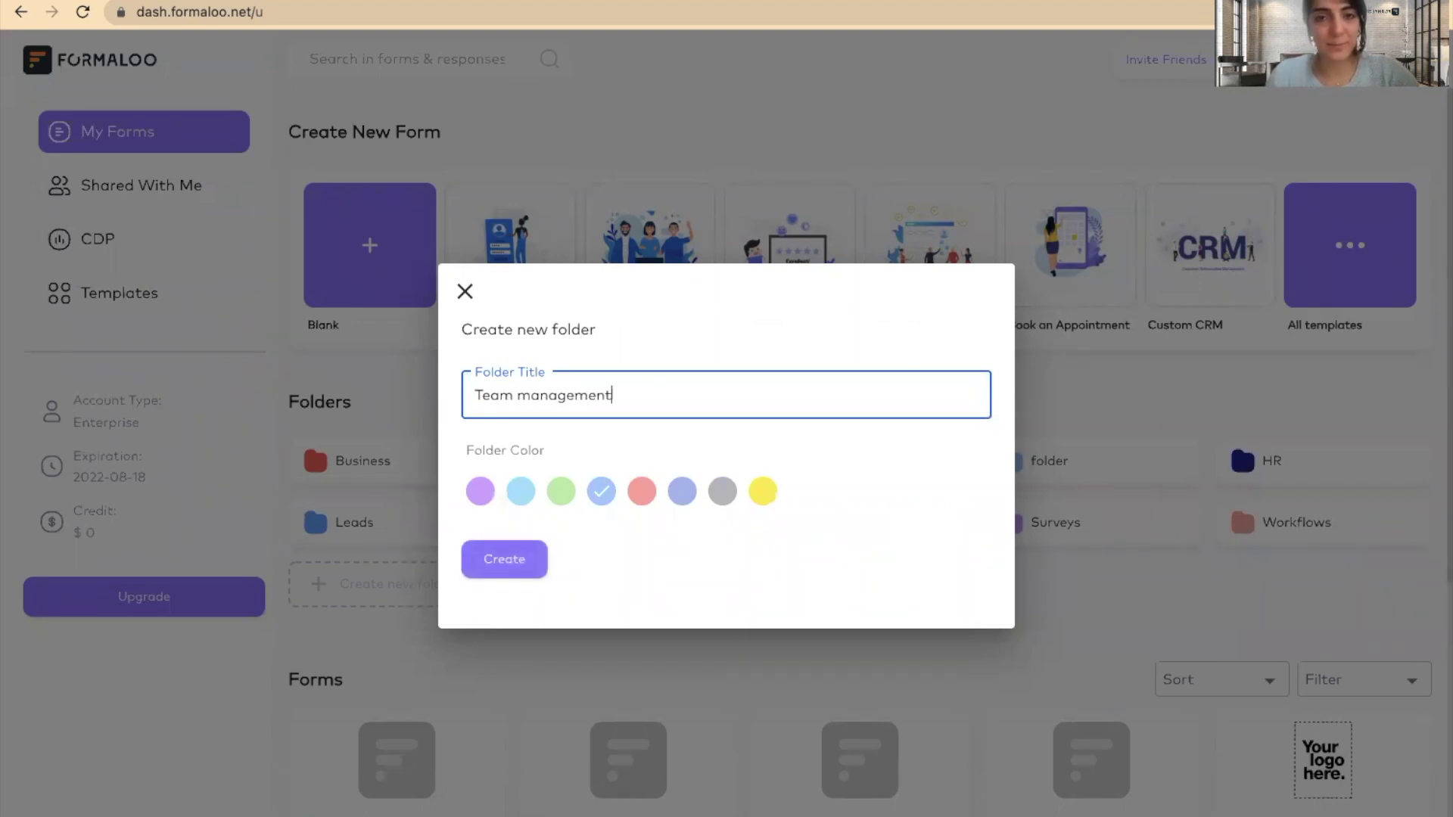
pyautogui.click(642, 492)
pyautogui.click(485, 553)
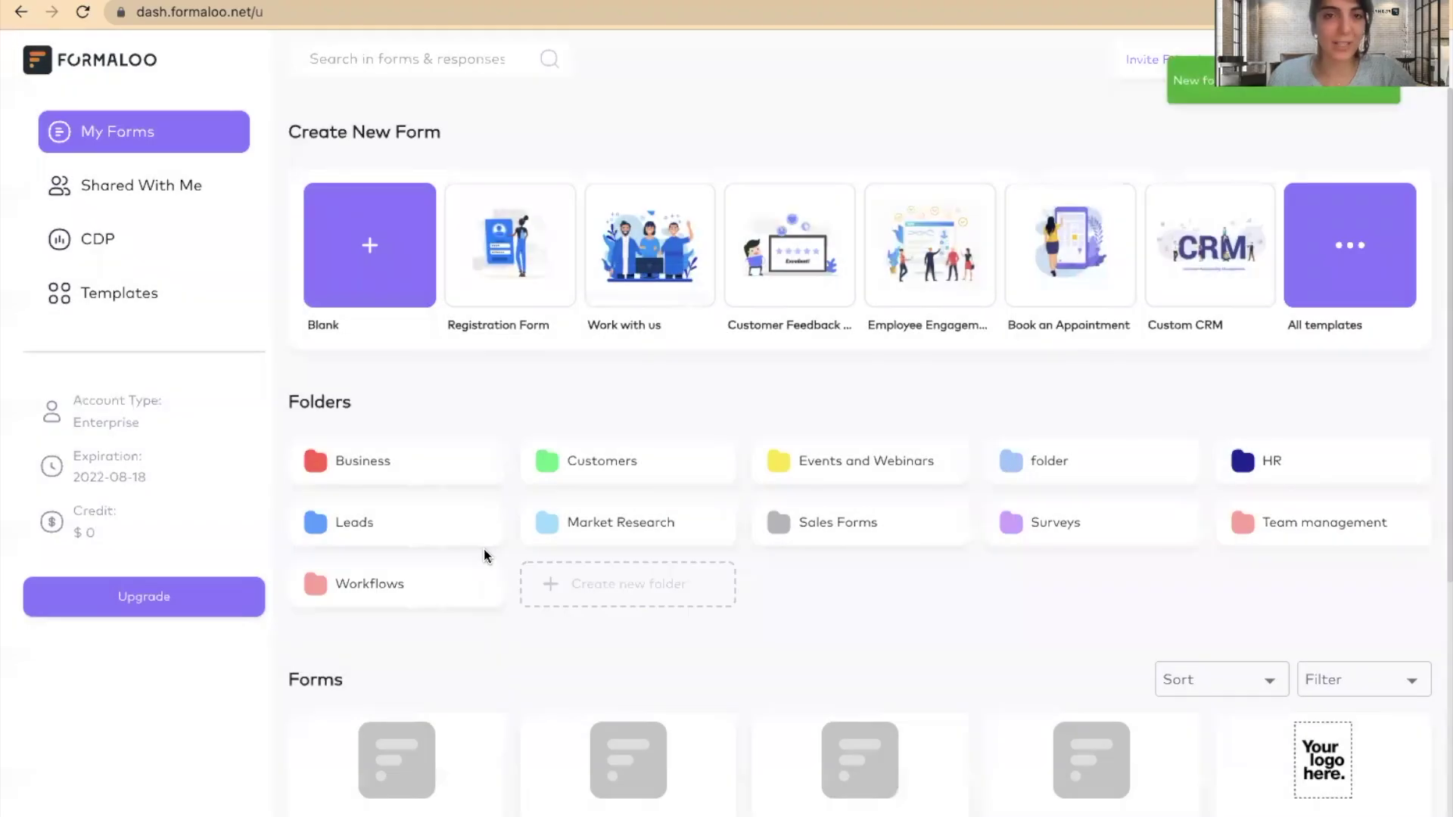
pyautogui.click(1378, 512)
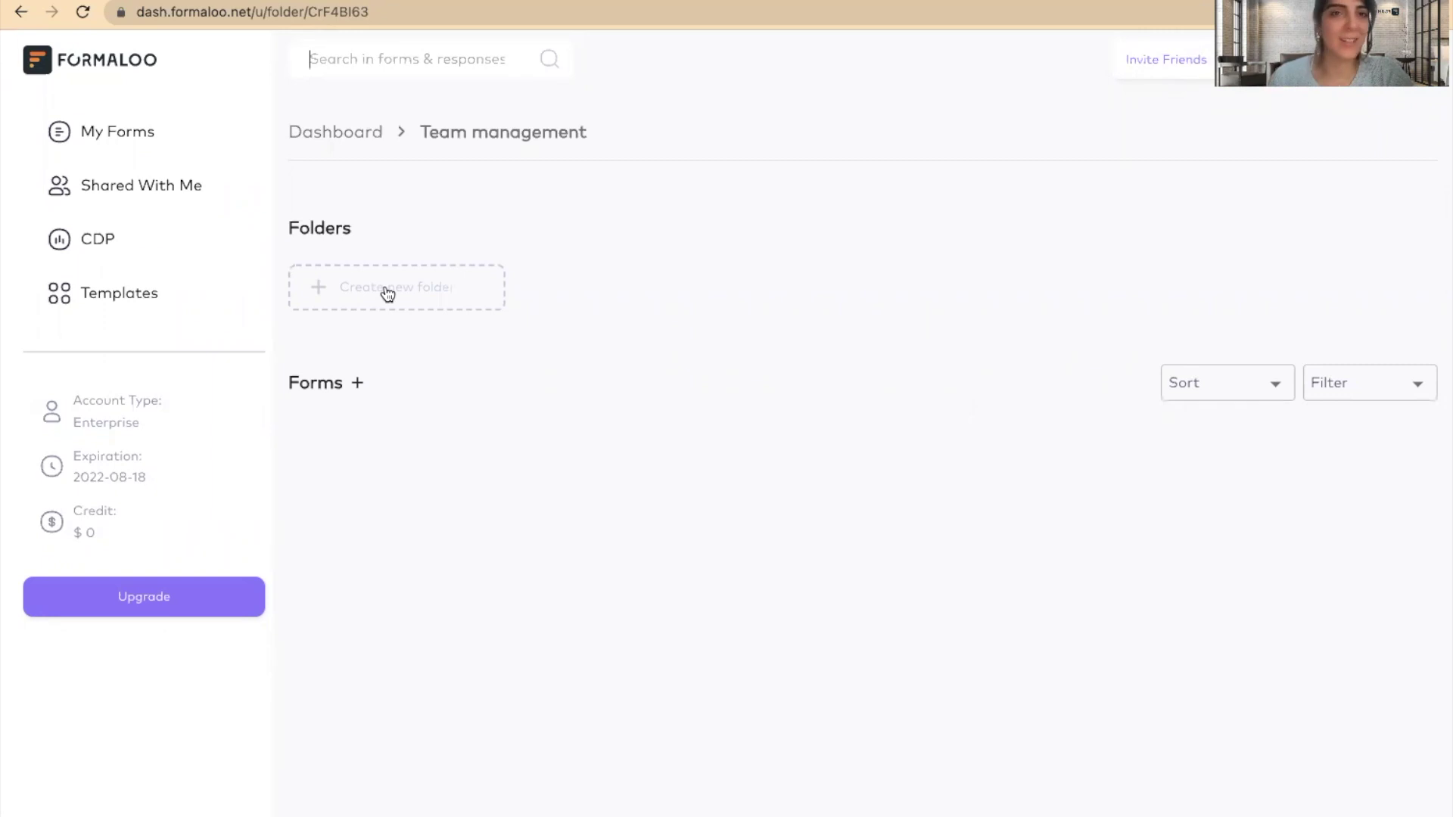
# Browse the full template gallery filtered to Remote Working templates
pyautogui.click(359, 383)
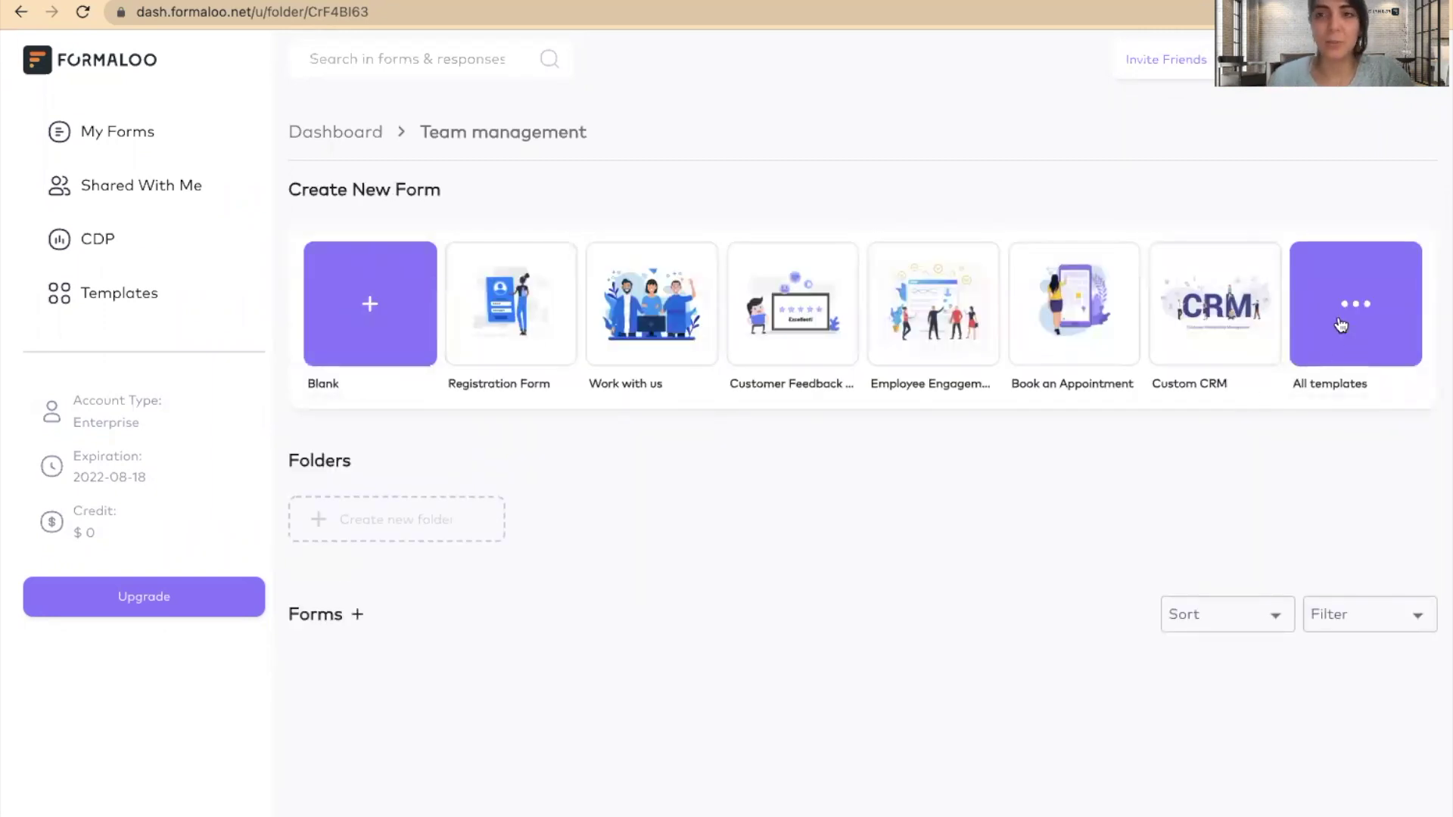
pyautogui.click(1342, 324)
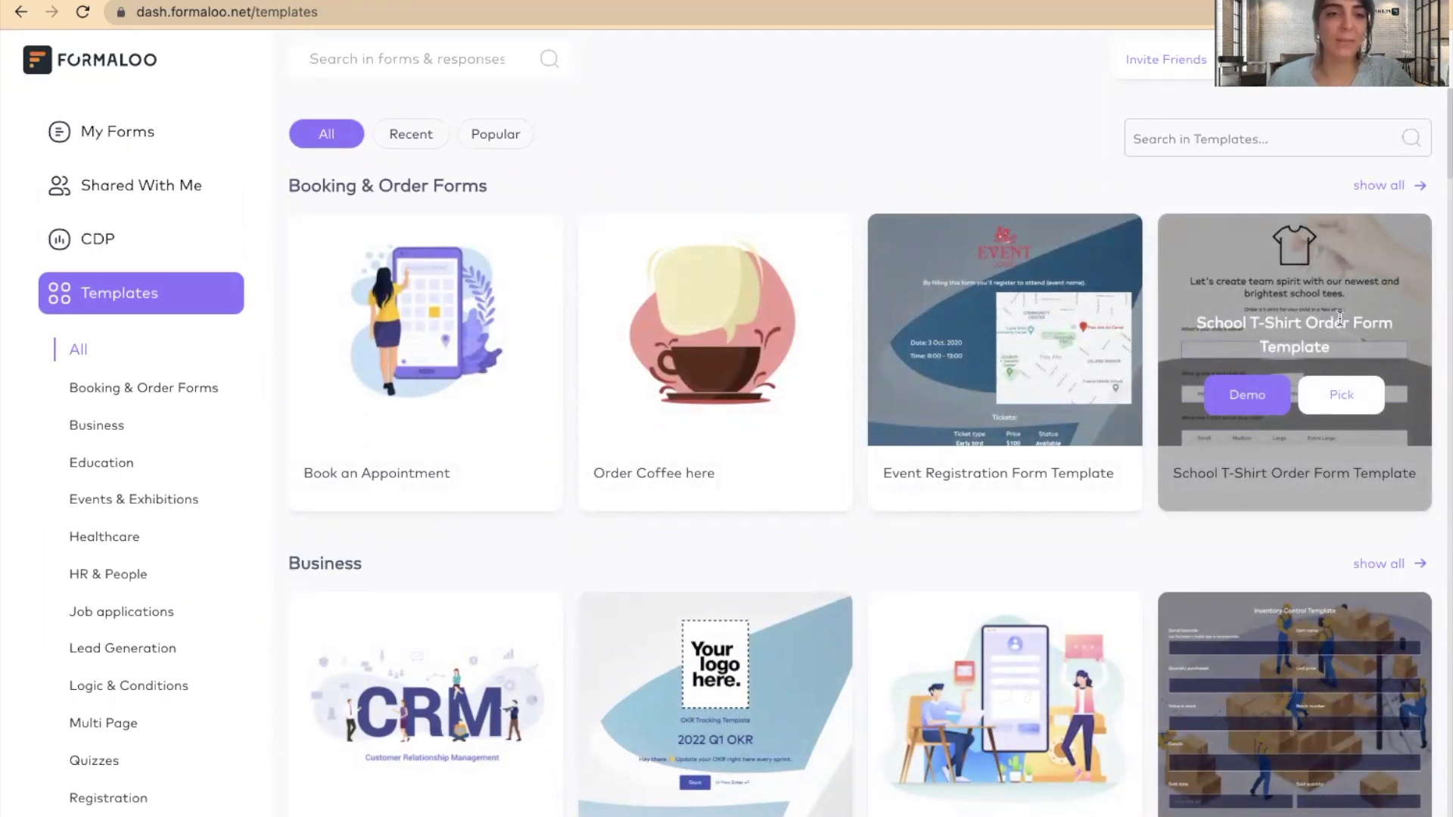
pyautogui.scroll(-3, 140, 763)
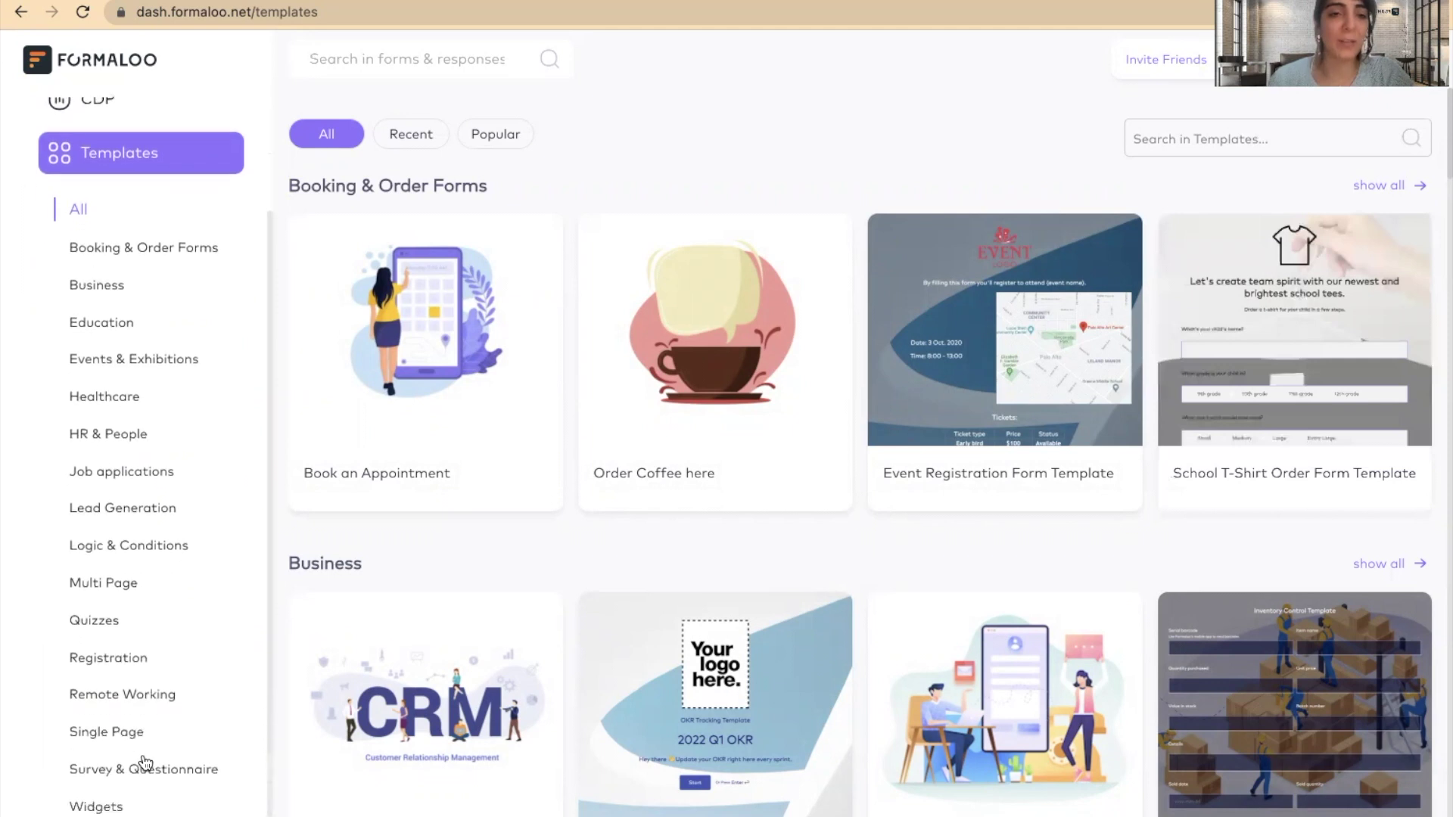
pyautogui.click(146, 704)
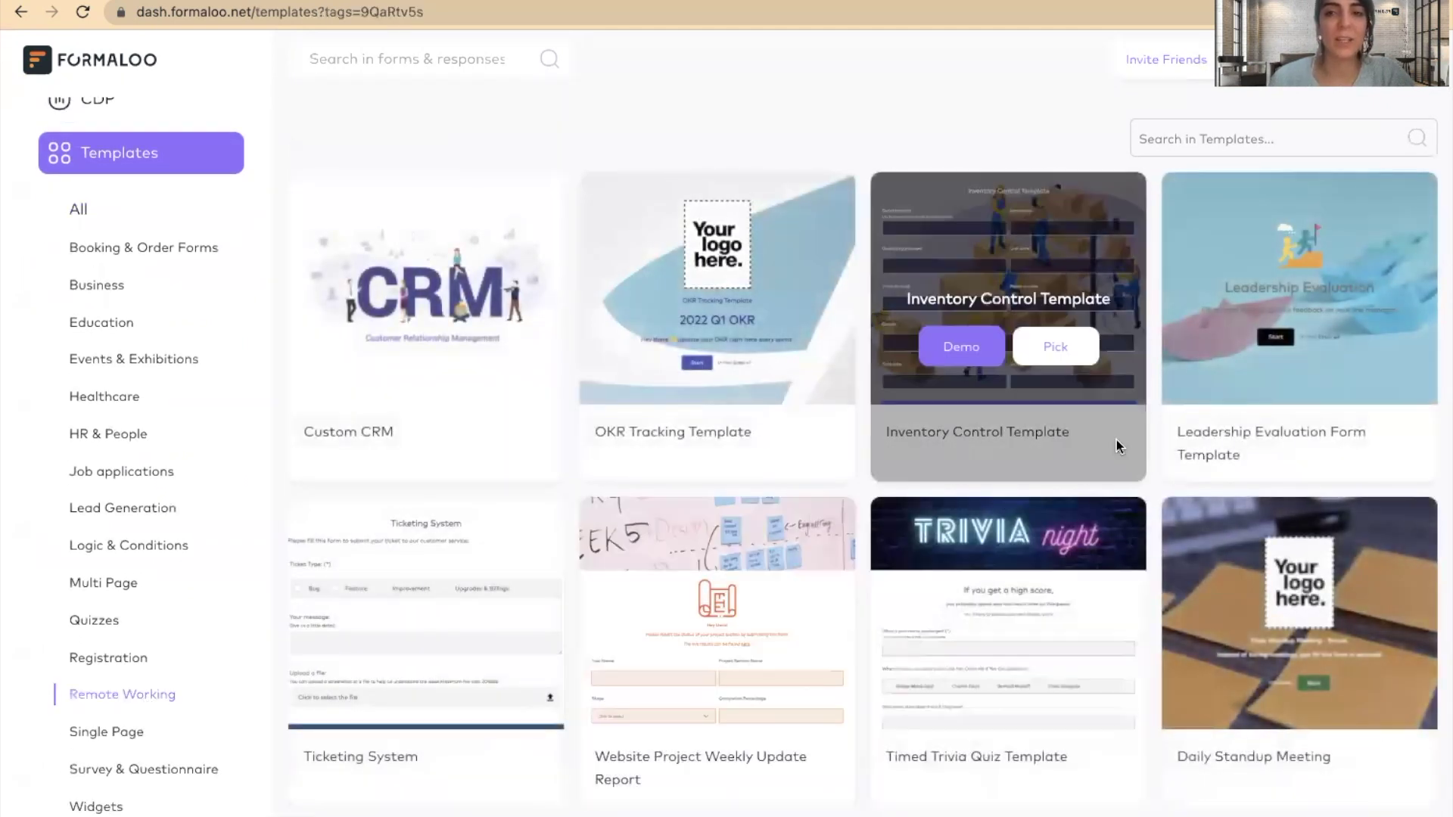
# Preview the Leadership Evaluation template's questions and pick it for a new form
pyautogui.moveTo(1196, 386)
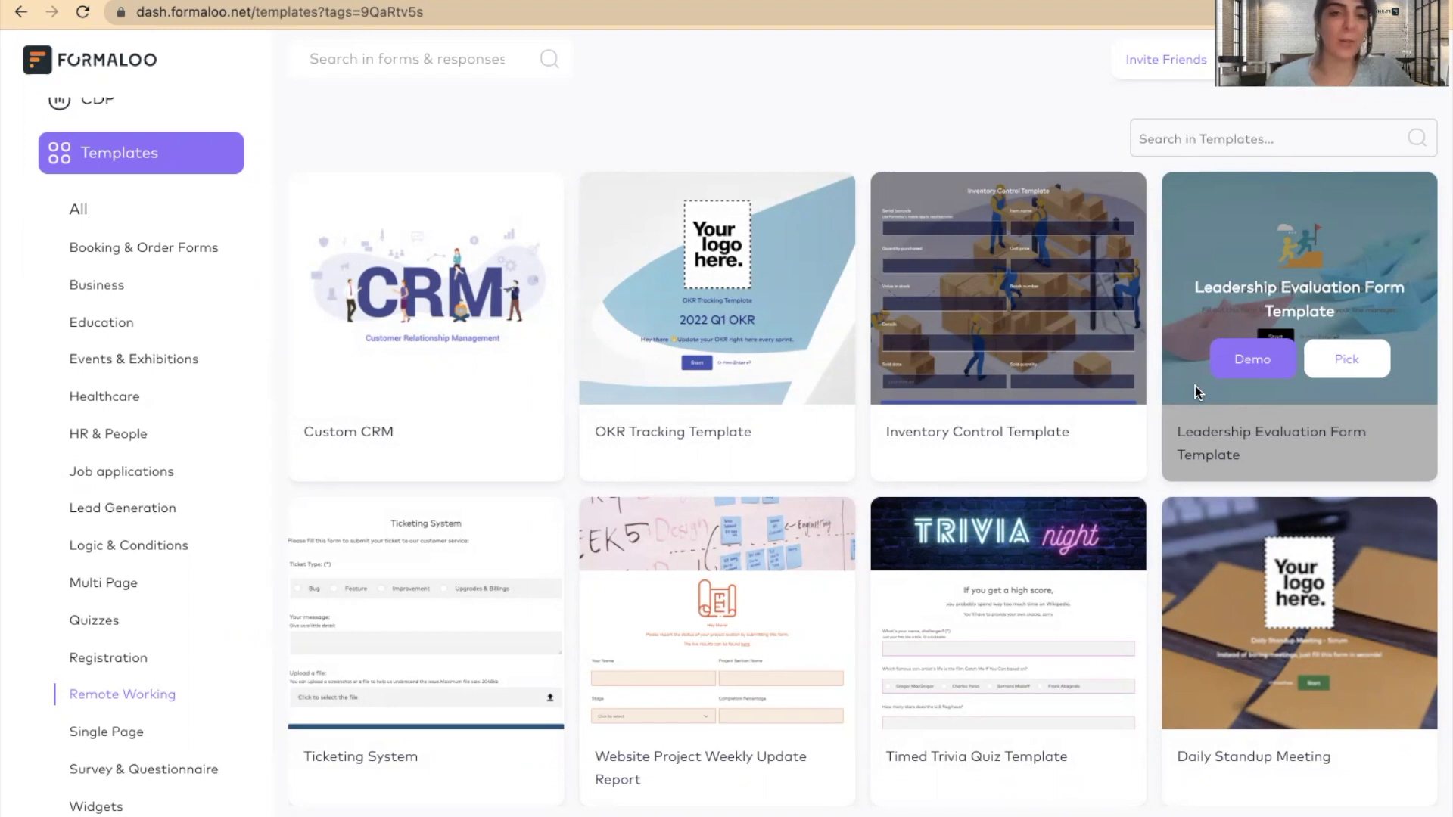
pyautogui.click(1259, 361)
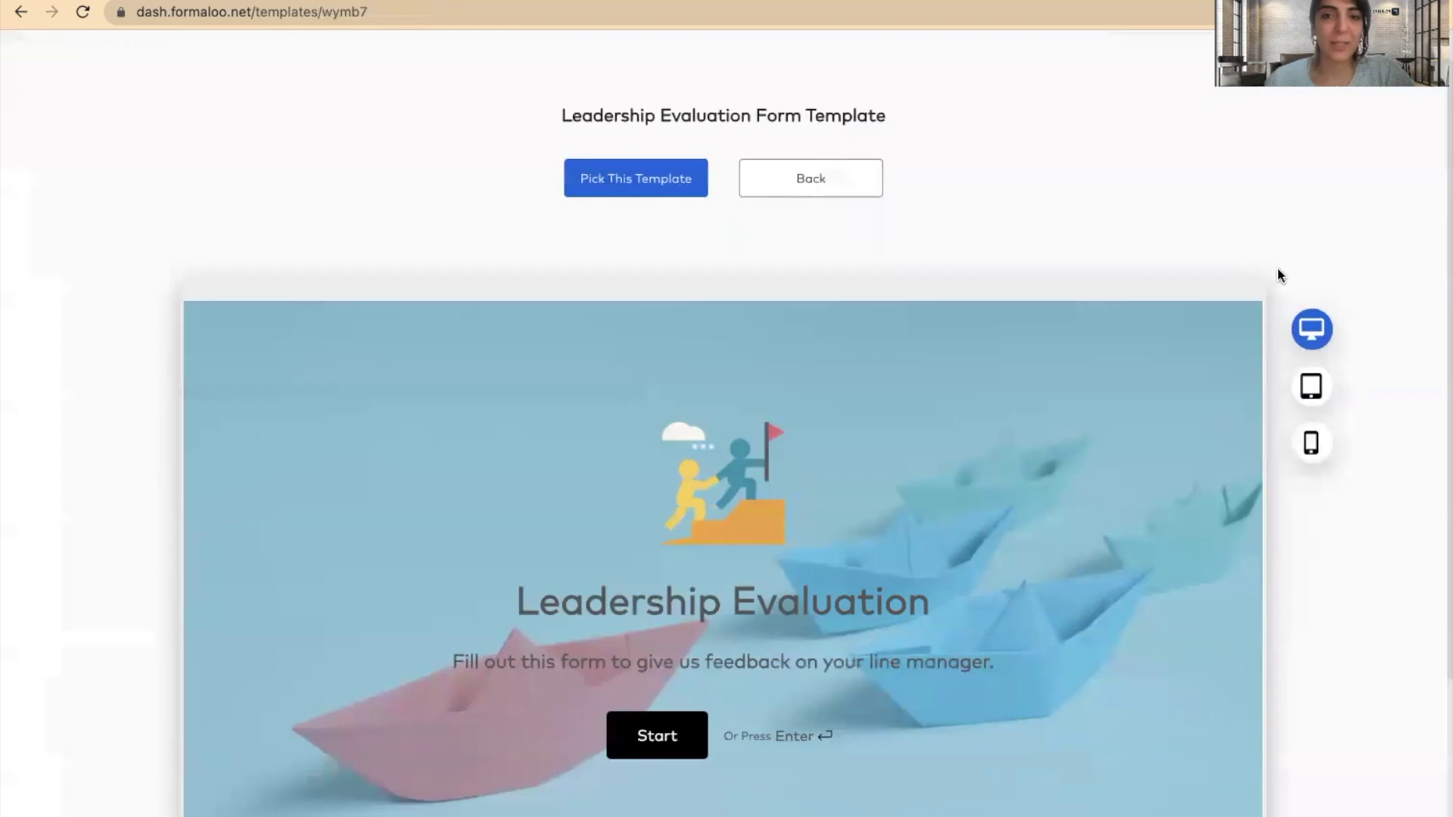
pyautogui.scroll(-2, 1277, 270)
pyautogui.click(656, 598)
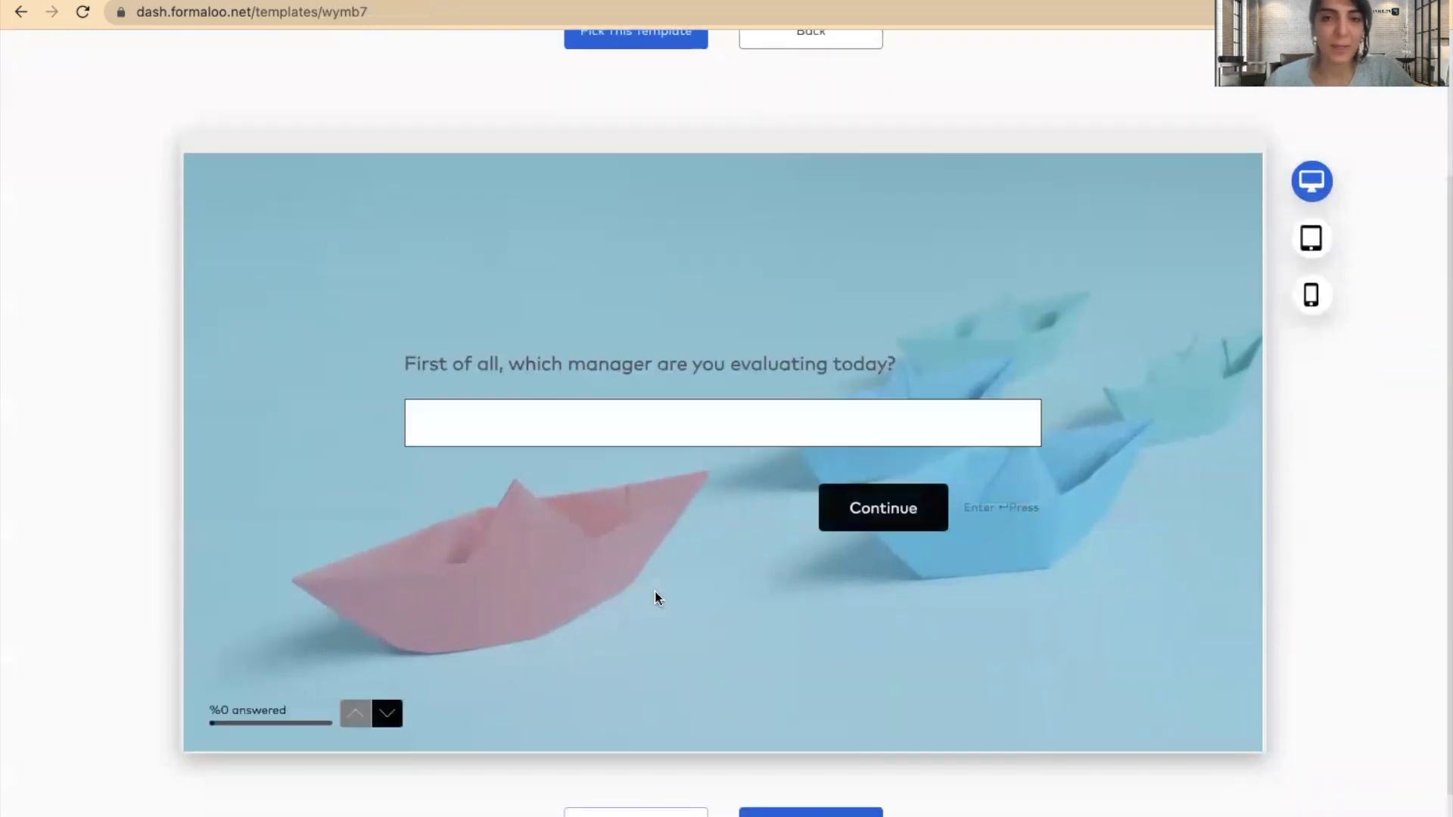
pyautogui.click(897, 507)
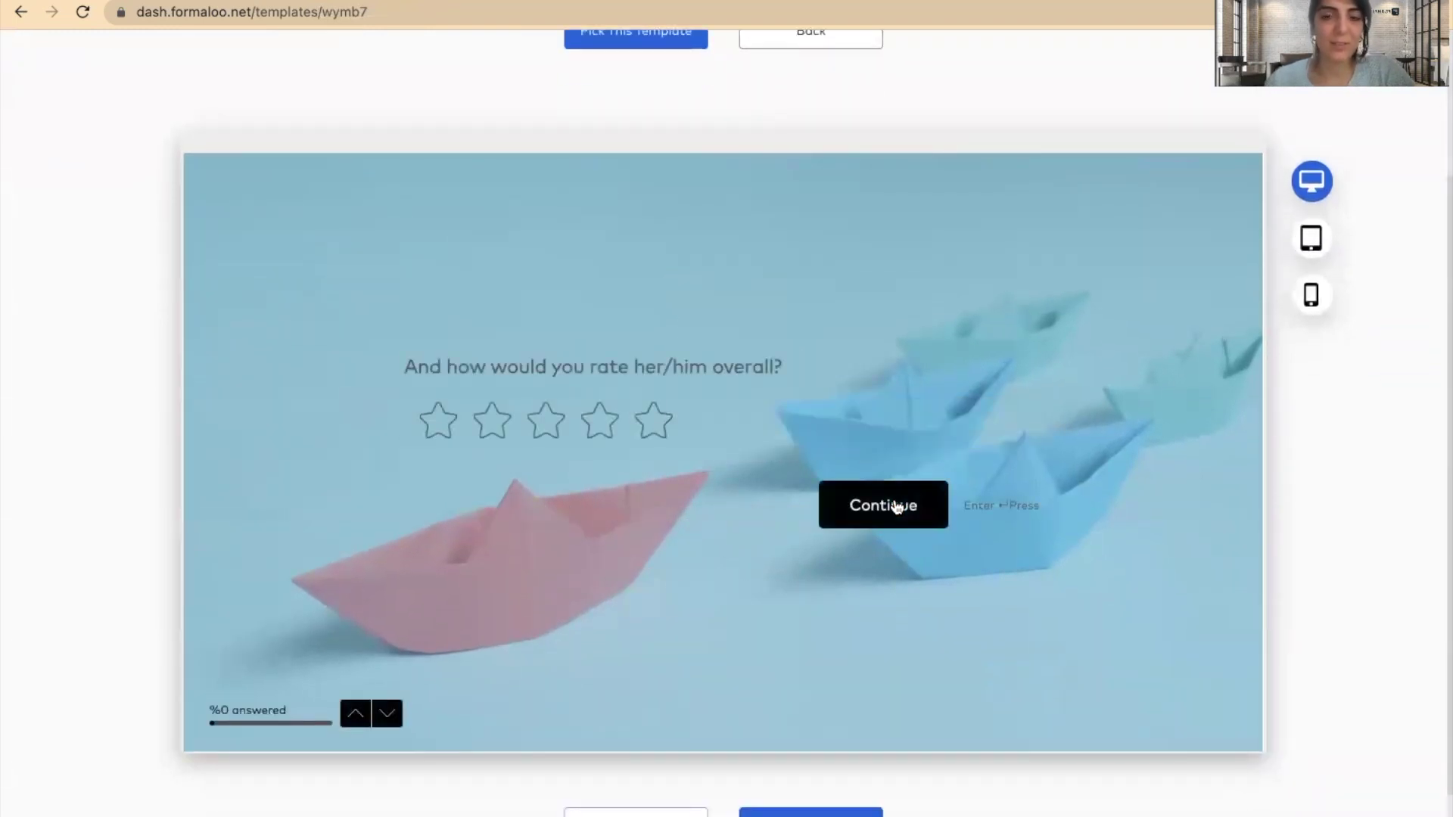
pyautogui.scroll(2, 772, 189)
pyautogui.click(637, 123)
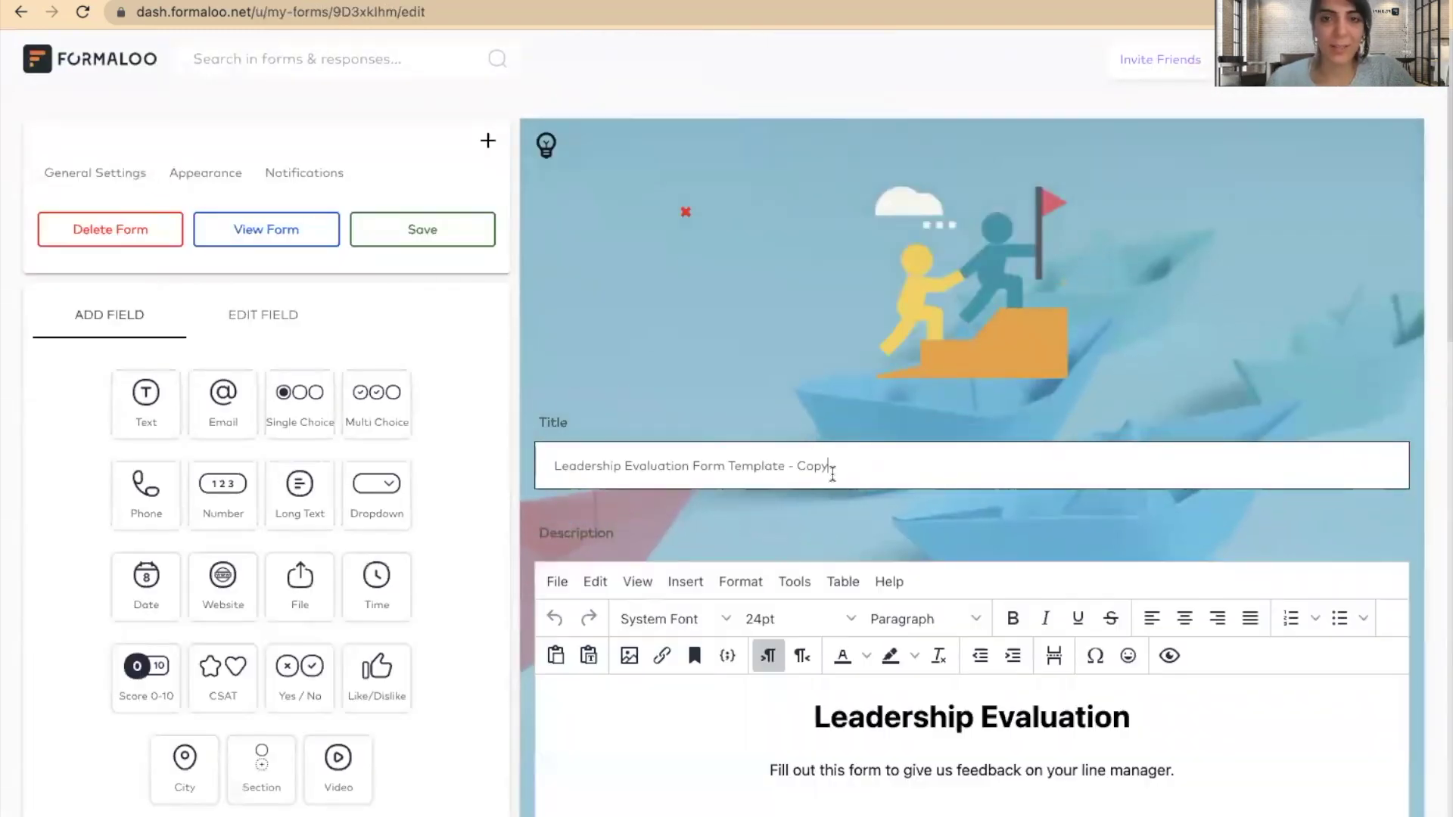
# Trim the form title from 'Leadership Evaluation Form Template - Copy' to 'Leadership Evaluation'
pyautogui.moveTo(829, 465); pyautogui.dragTo(720, 464)
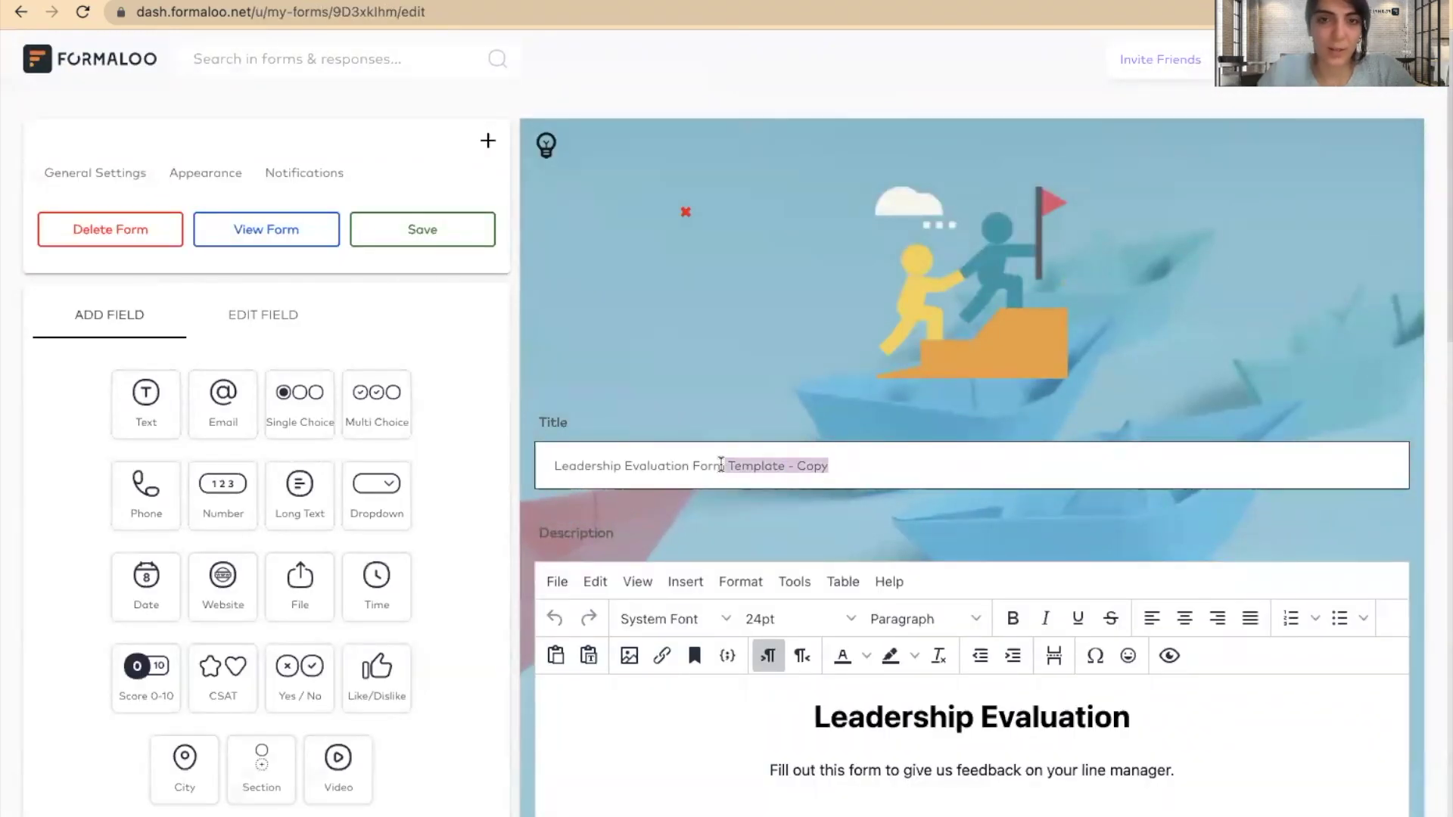
pyautogui.press('BackSpace')
pyautogui.hotkey('shift', 'alt', 'Left')
pyautogui.press('BackSpace')
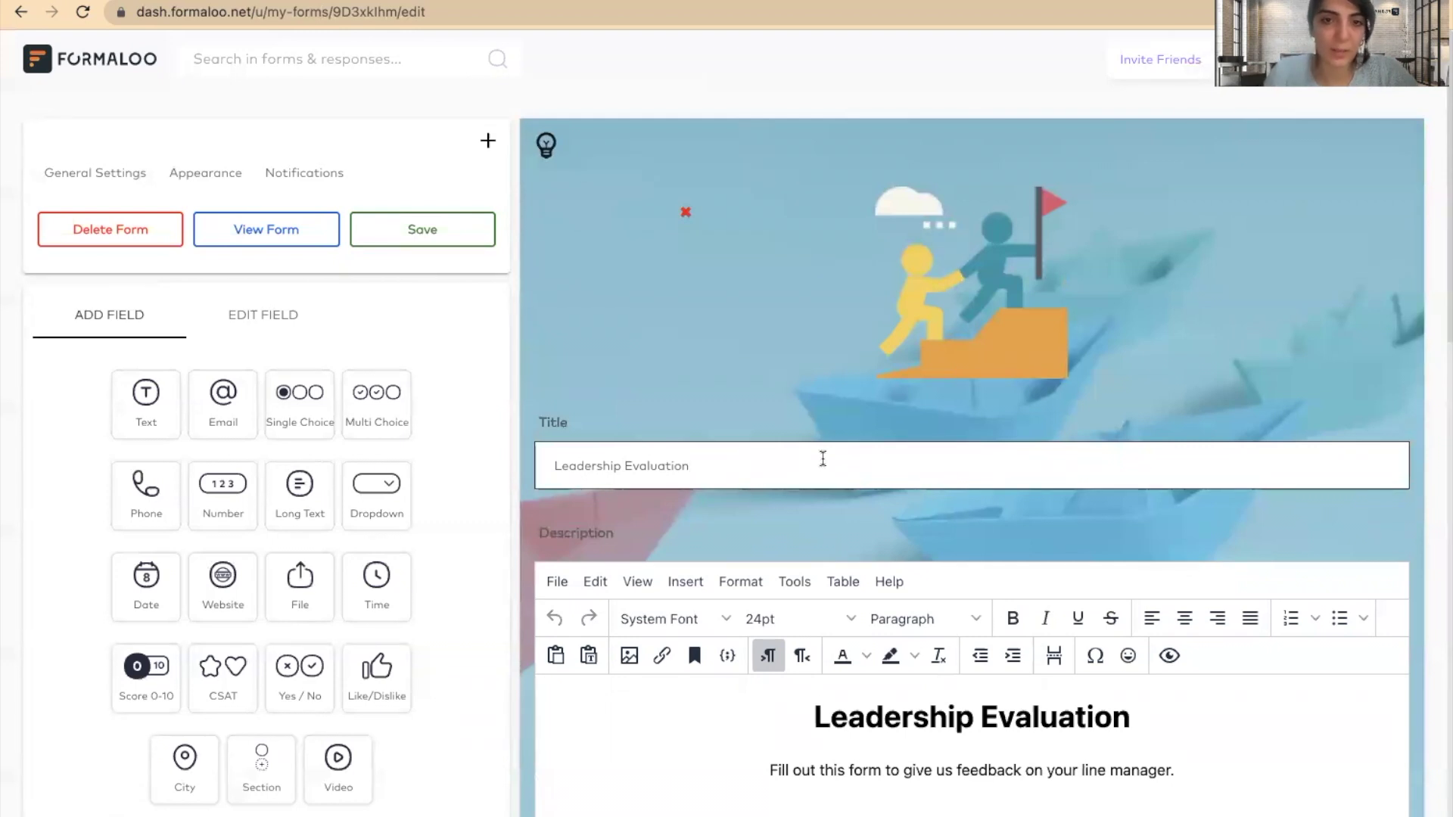
# Inspect the star-rating and personal-level question settings and try placing a phone field
pyautogui.scroll(-8, 911, 587)
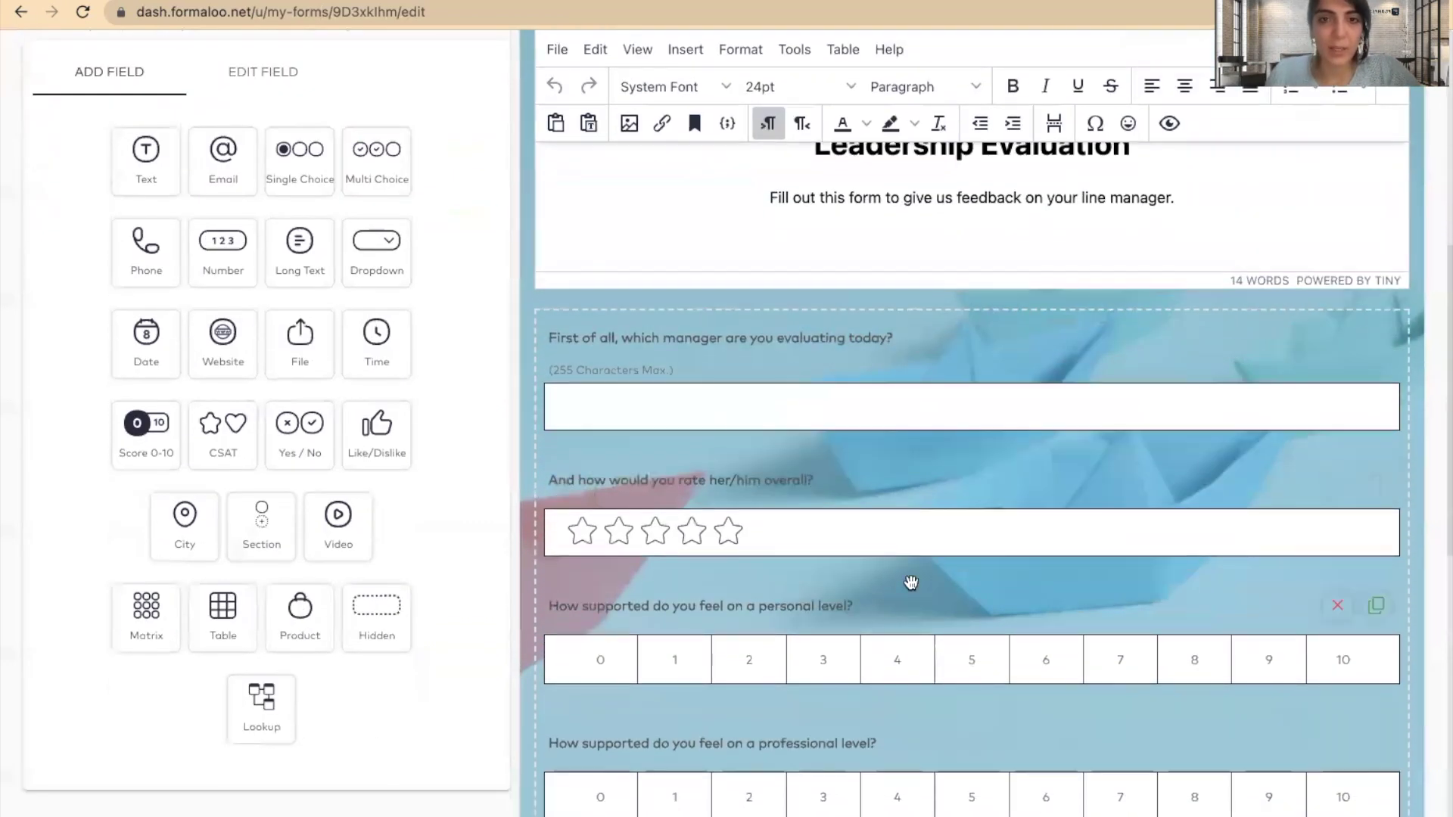
pyautogui.scroll(-3, 911, 587)
pyautogui.click(900, 248)
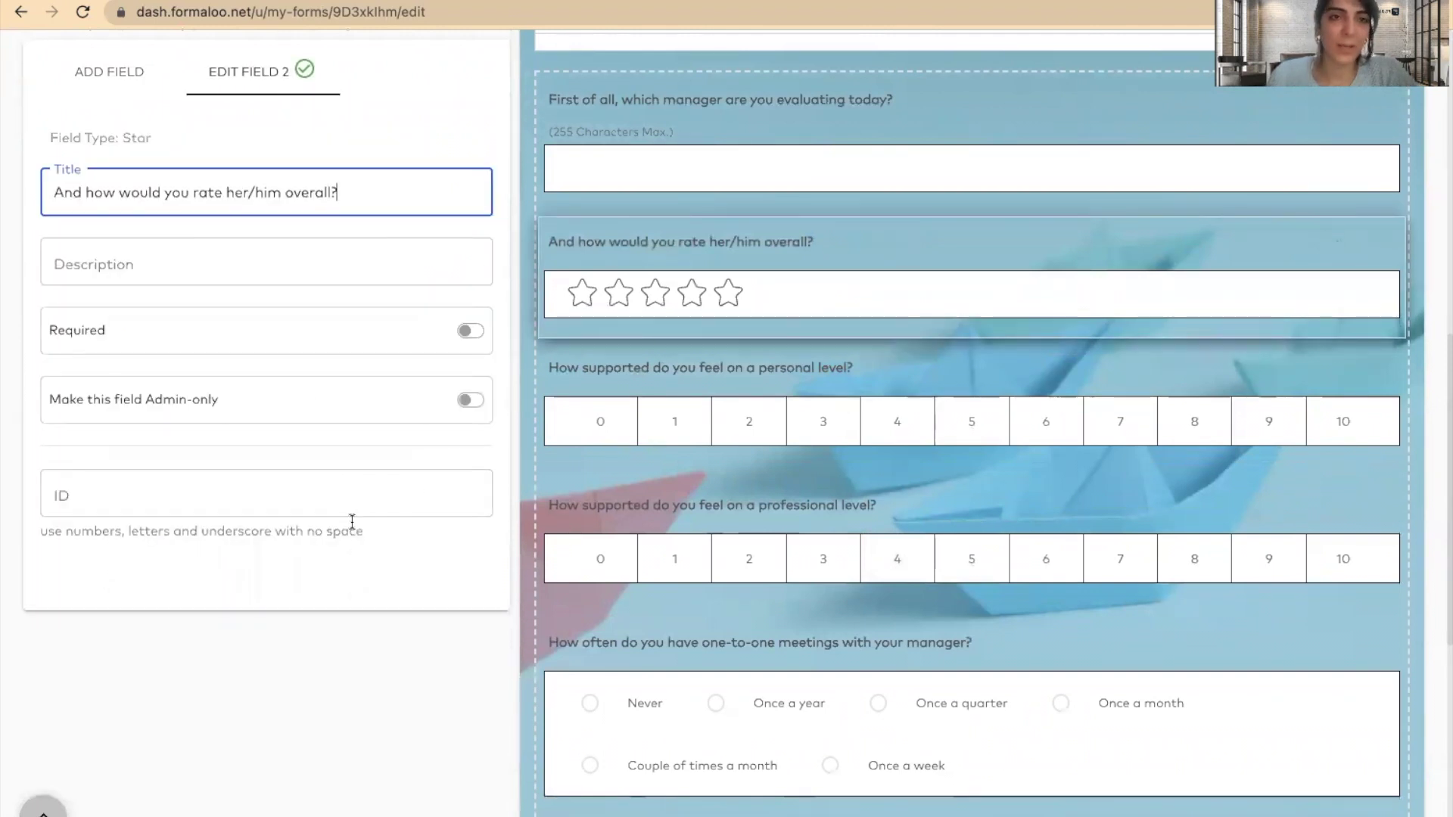
pyautogui.click(874, 390)
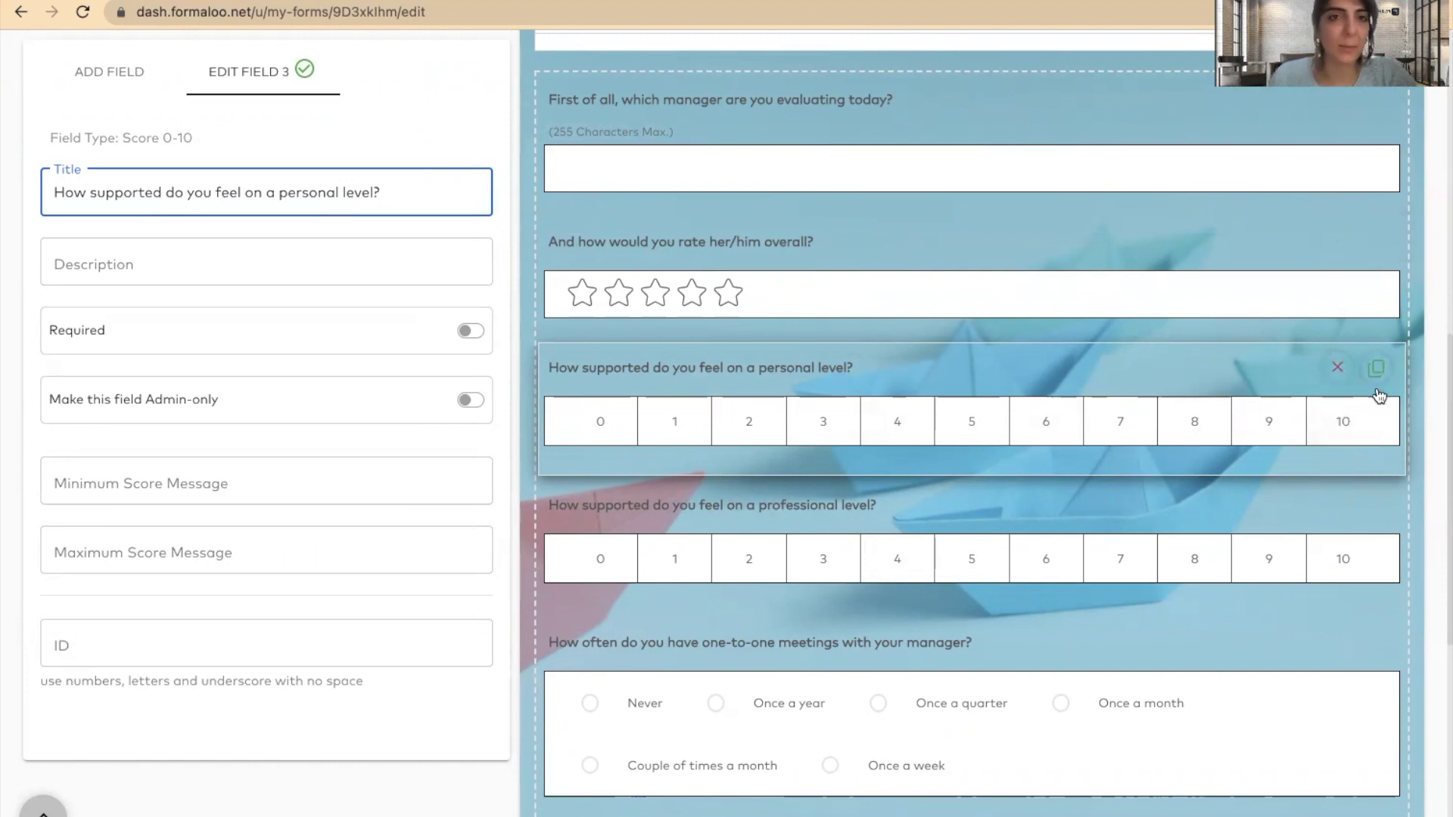
pyautogui.scroll(-3, 1087, 519)
pyautogui.click(105, 80)
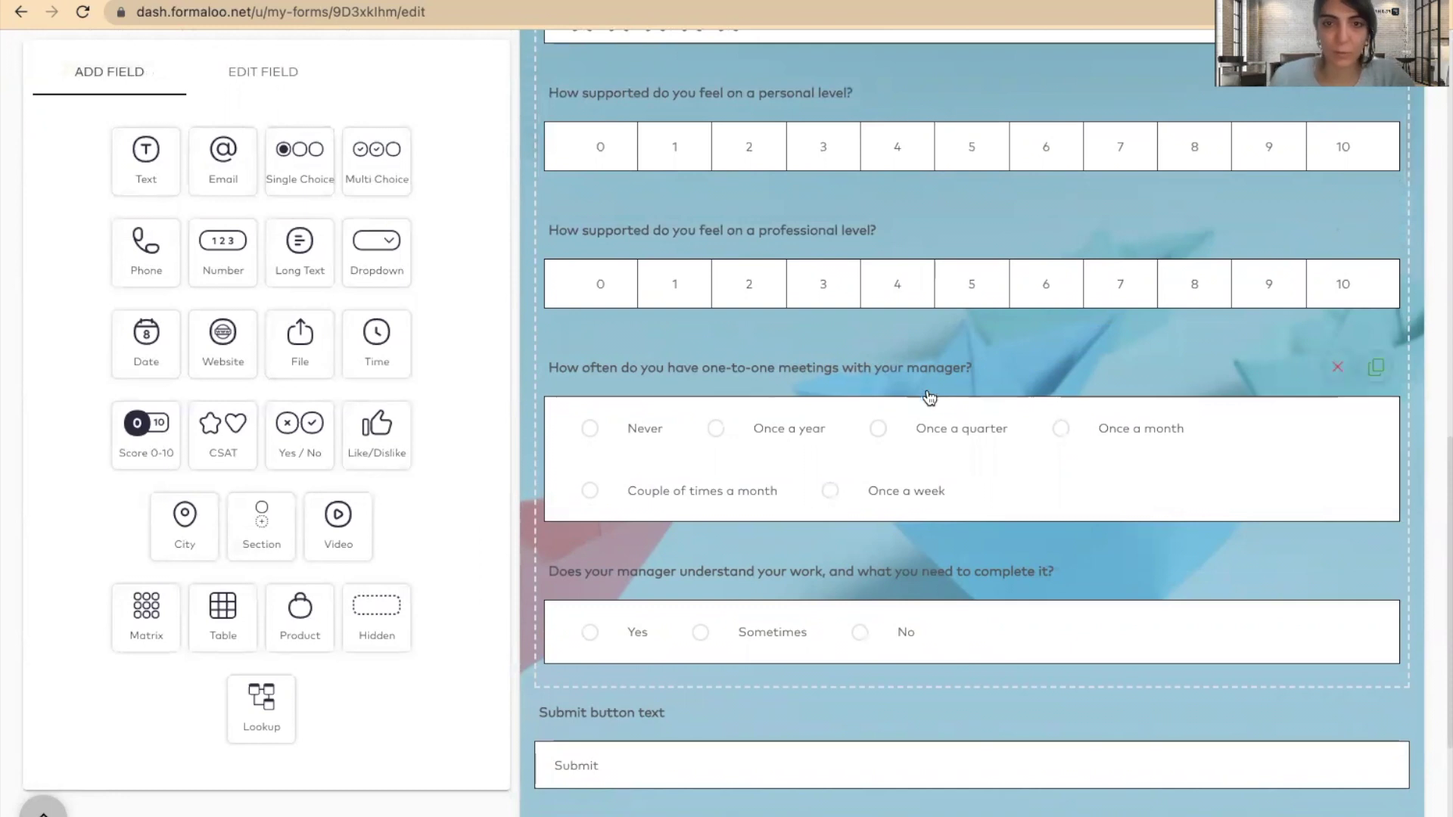
pyautogui.moveTo(146, 241); pyautogui.dragTo(106, 255)
pyautogui.scroll(-4, 850, 488)
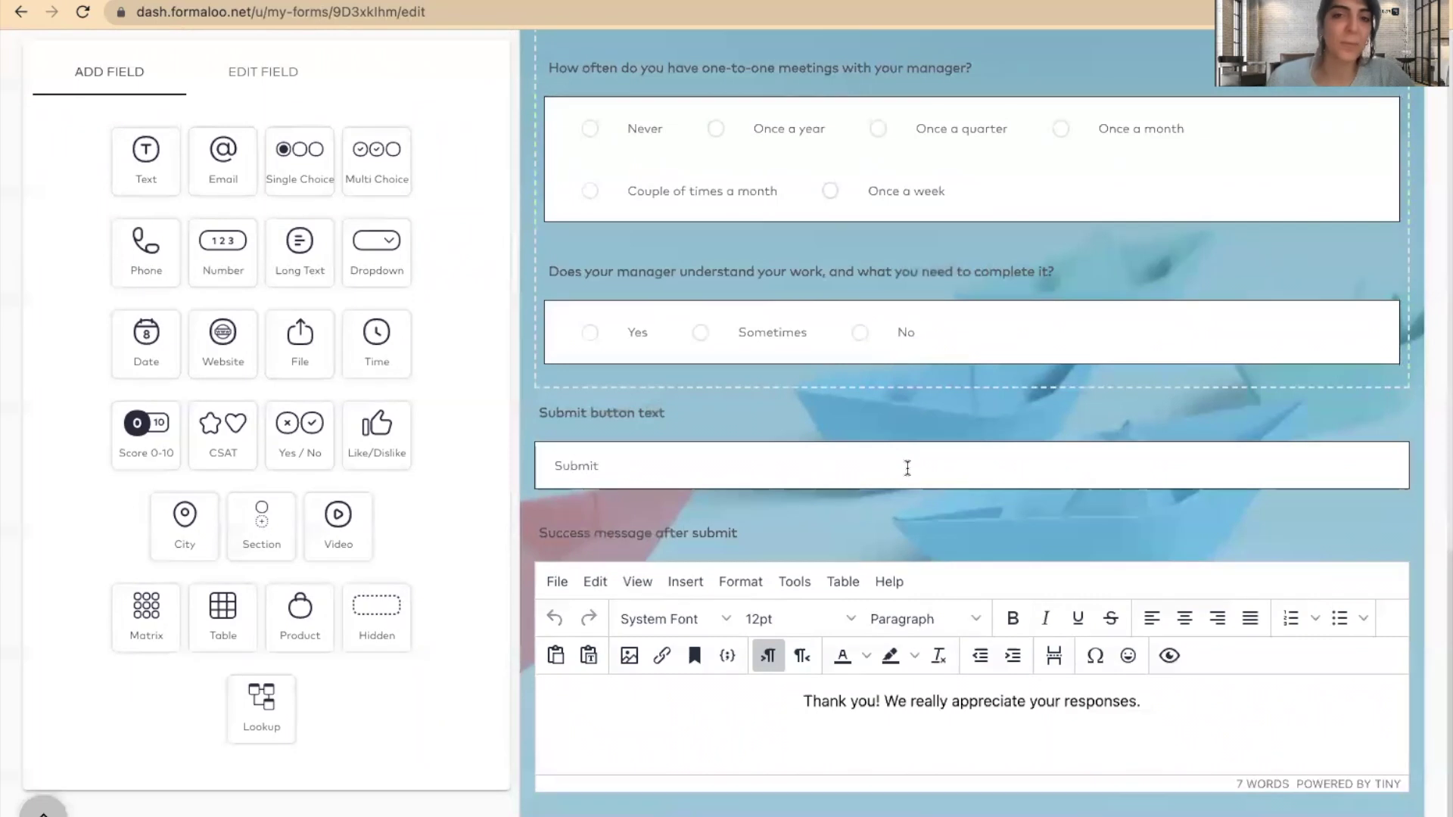
pyautogui.scroll(1, 908, 467)
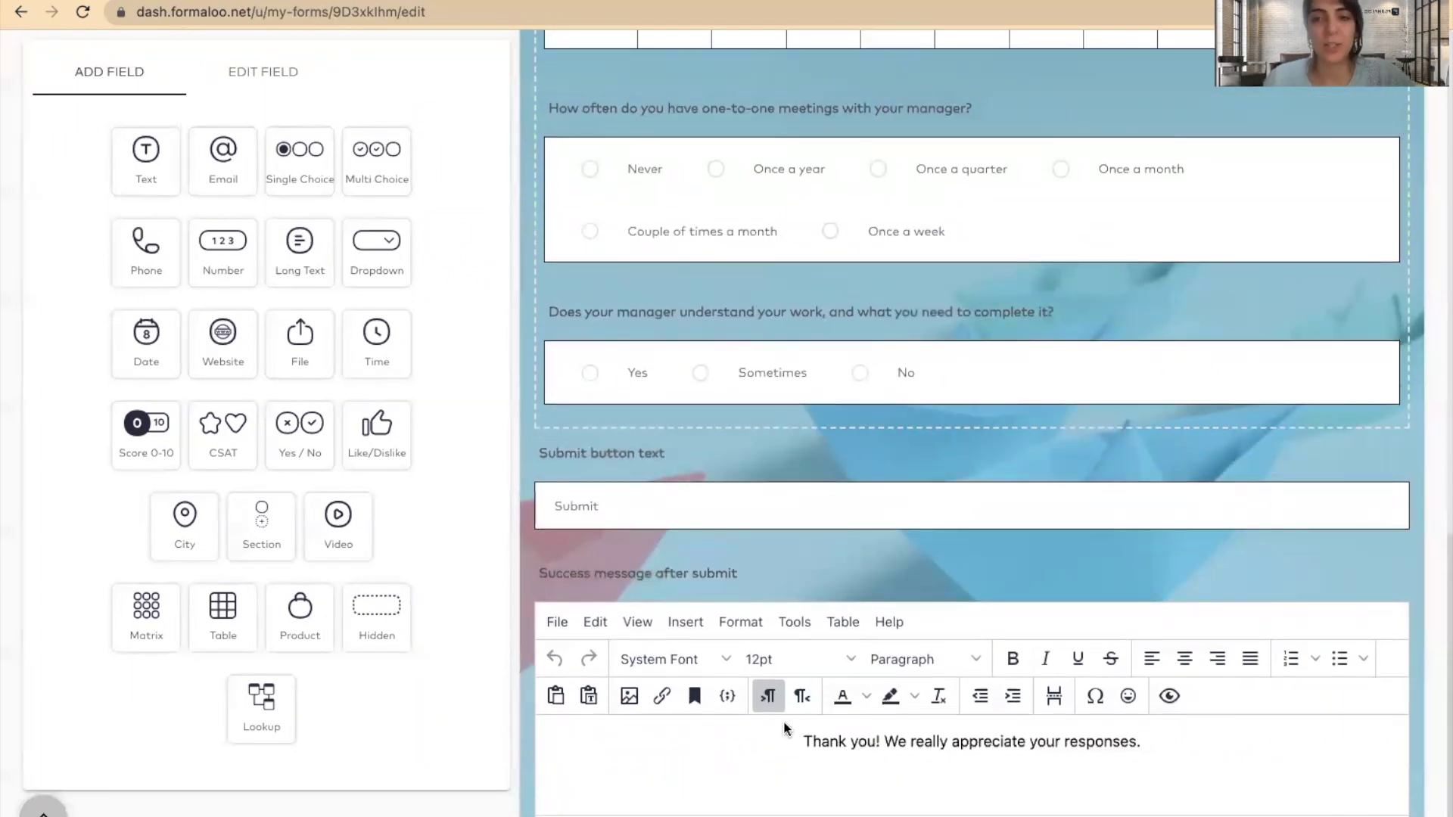
pyautogui.scroll(5, 941, 588)
pyautogui.scroll(10, 954, 563)
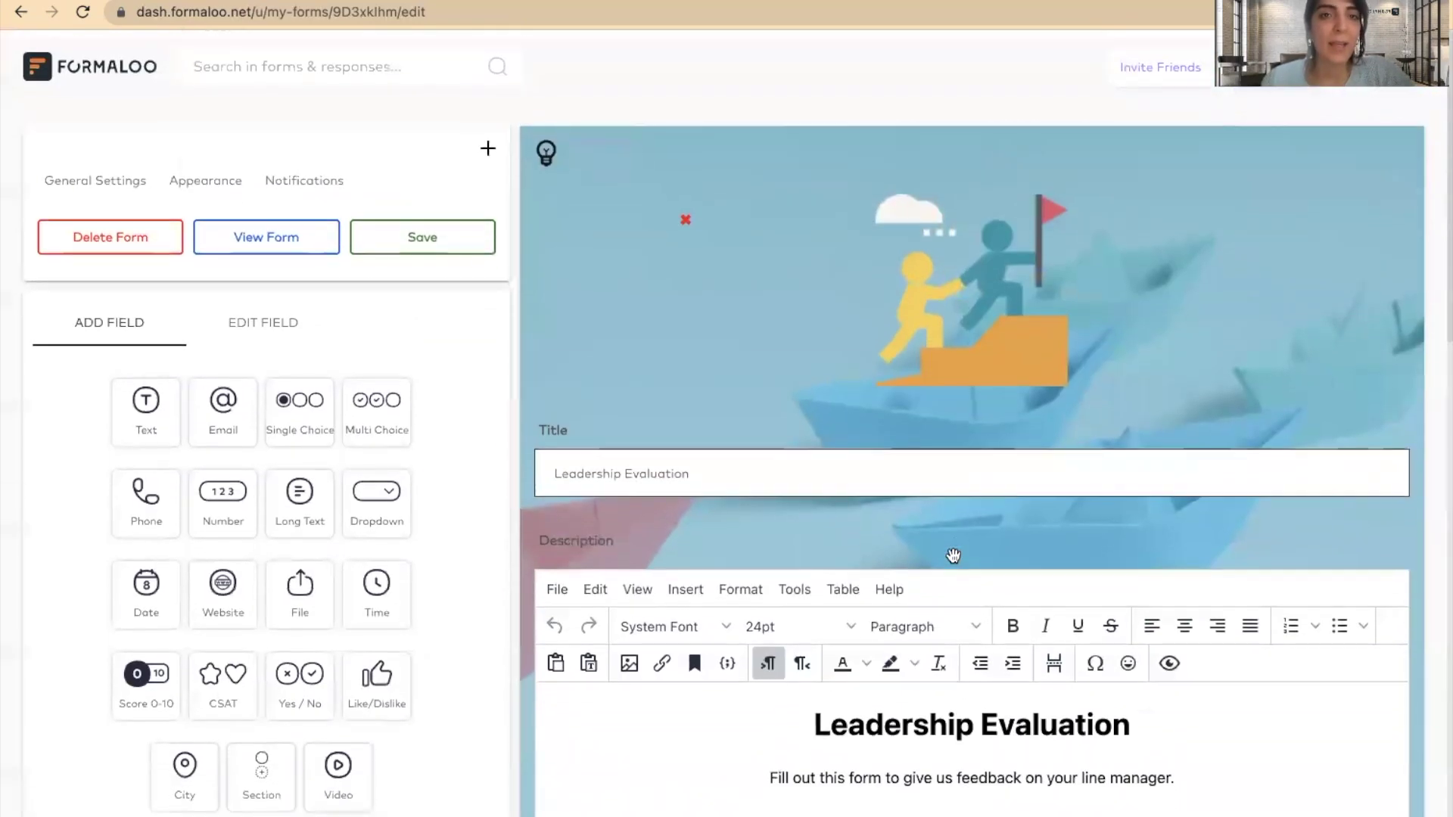
# Save the Leadership Evaluation form, start its live version, and return to the editor
pyautogui.click(435, 239)
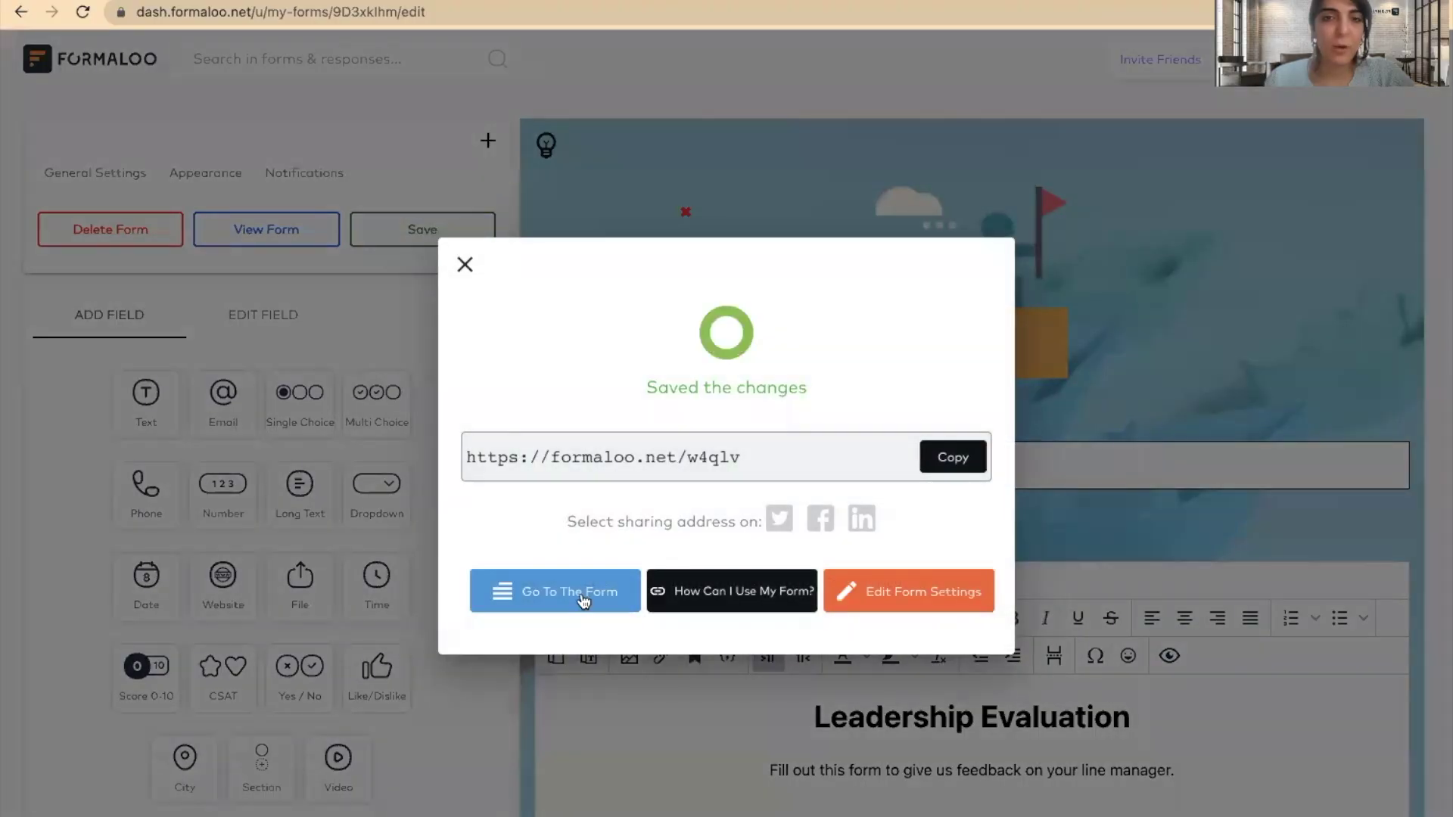
pyautogui.click(575, 592)
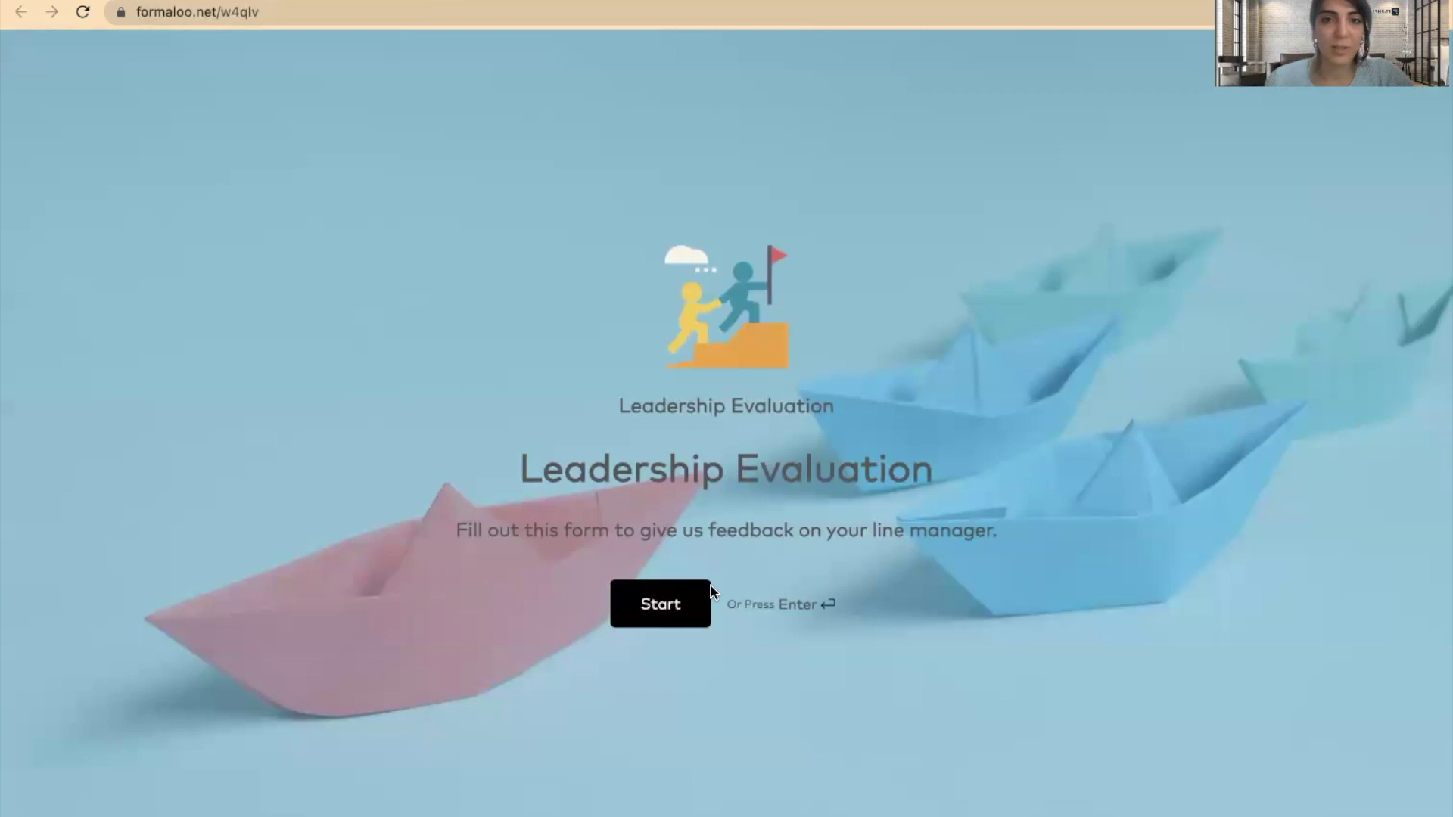
pyautogui.click(685, 594)
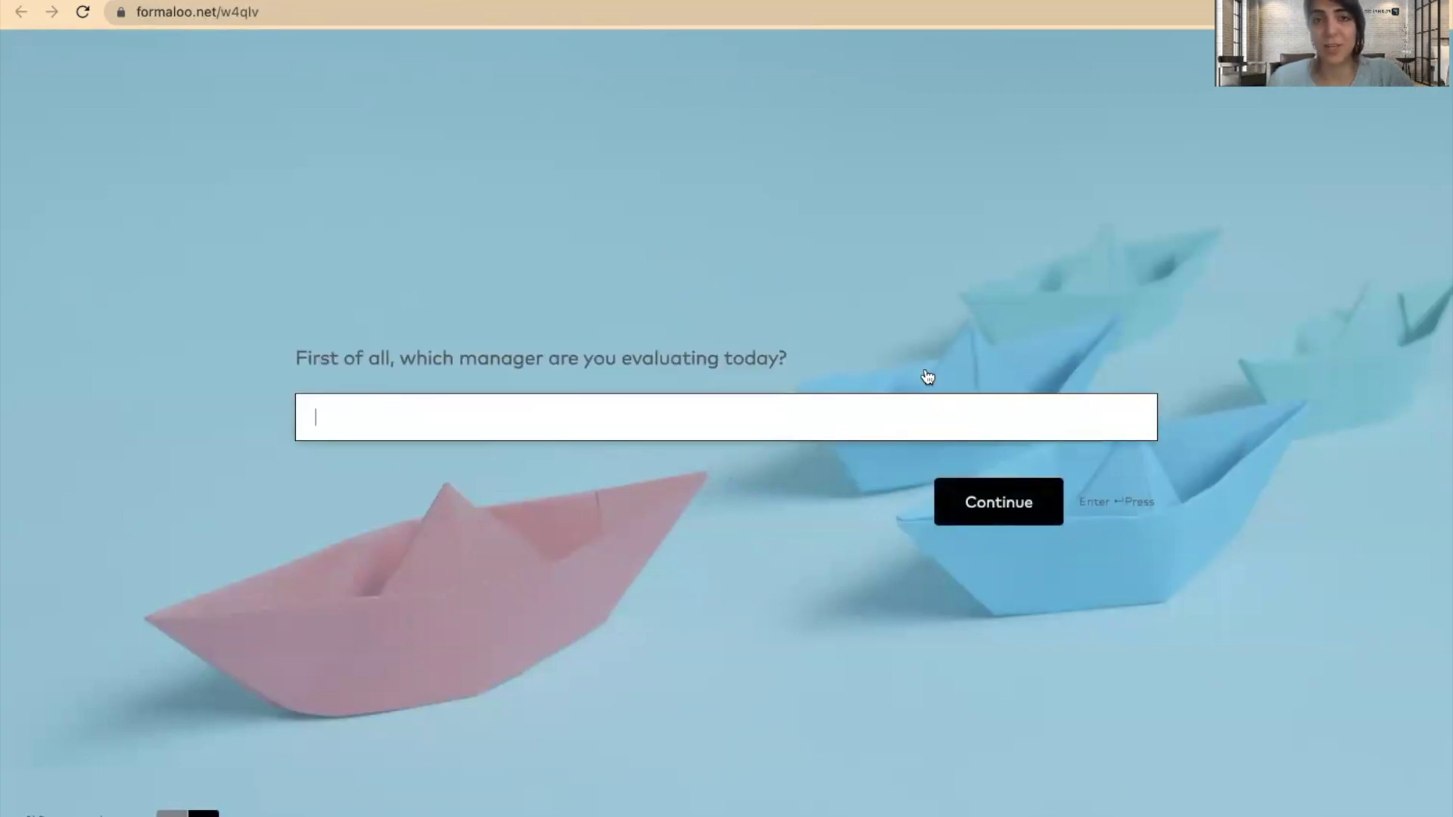
pyautogui.click(22, 13)
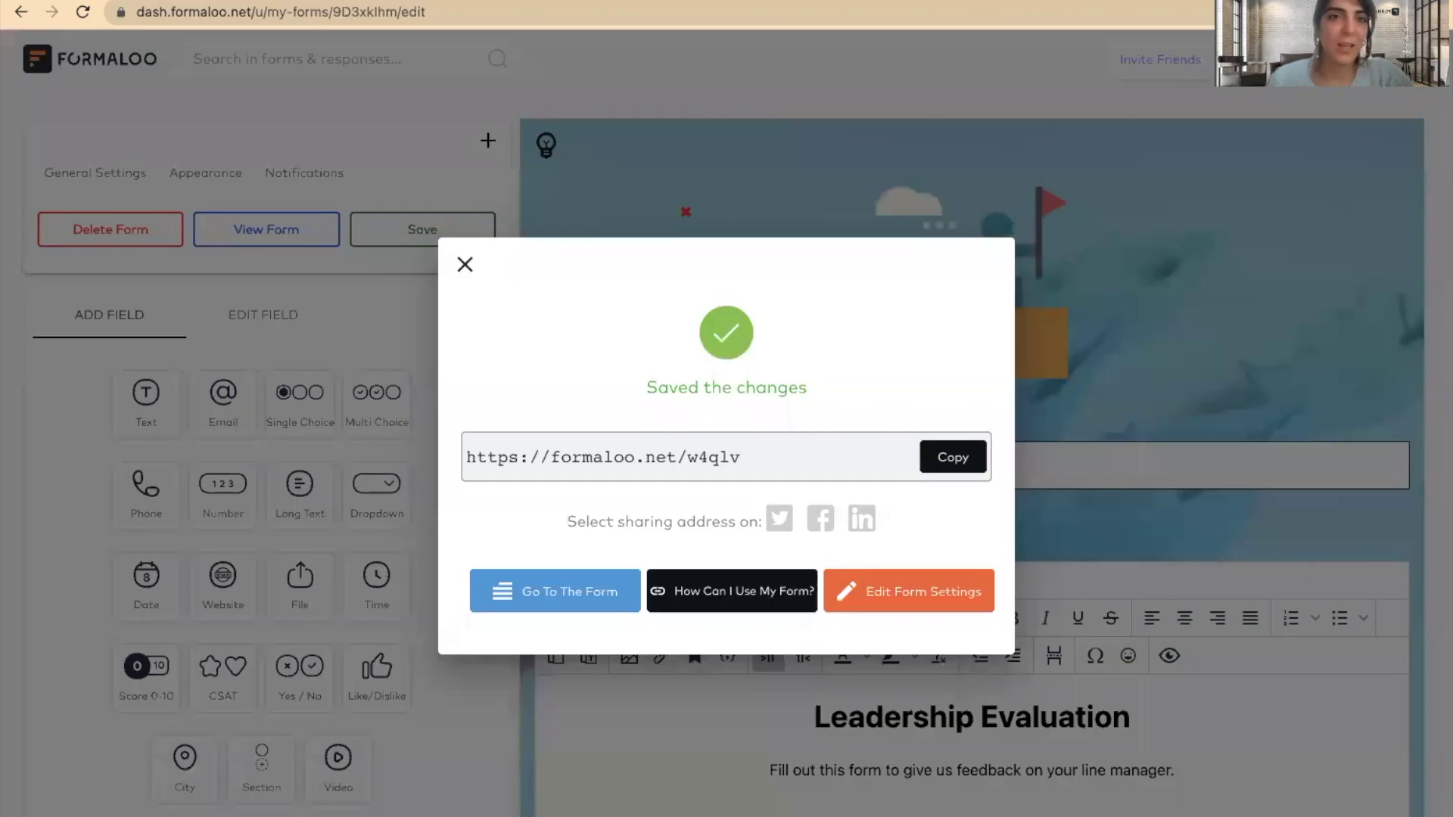
# In Appearance settings, set the background shadow colour to dark greyish-blue
pyautogui.click(463, 264)
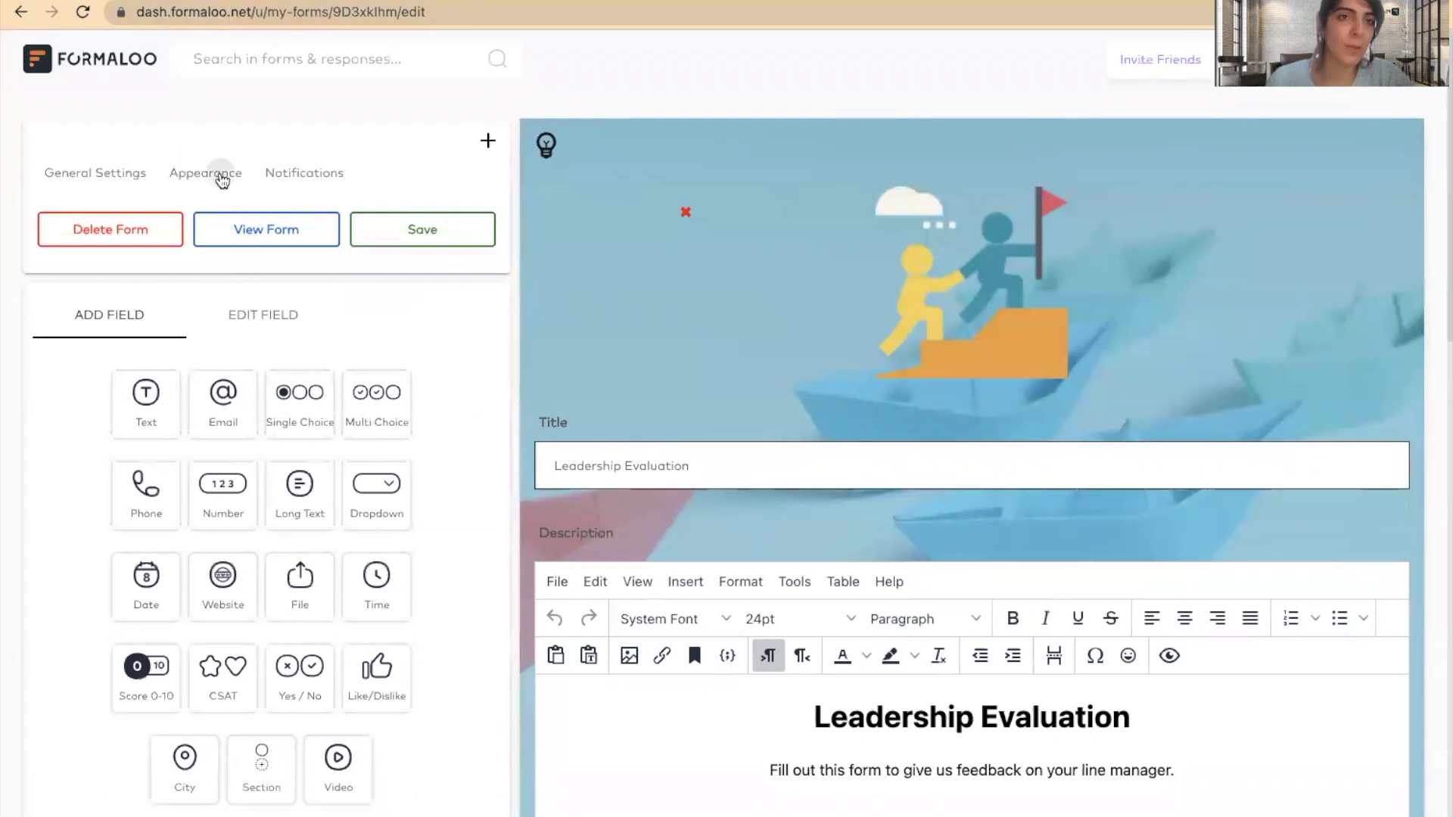
pyautogui.click(219, 174)
pyautogui.scroll(-9, 259, 339)
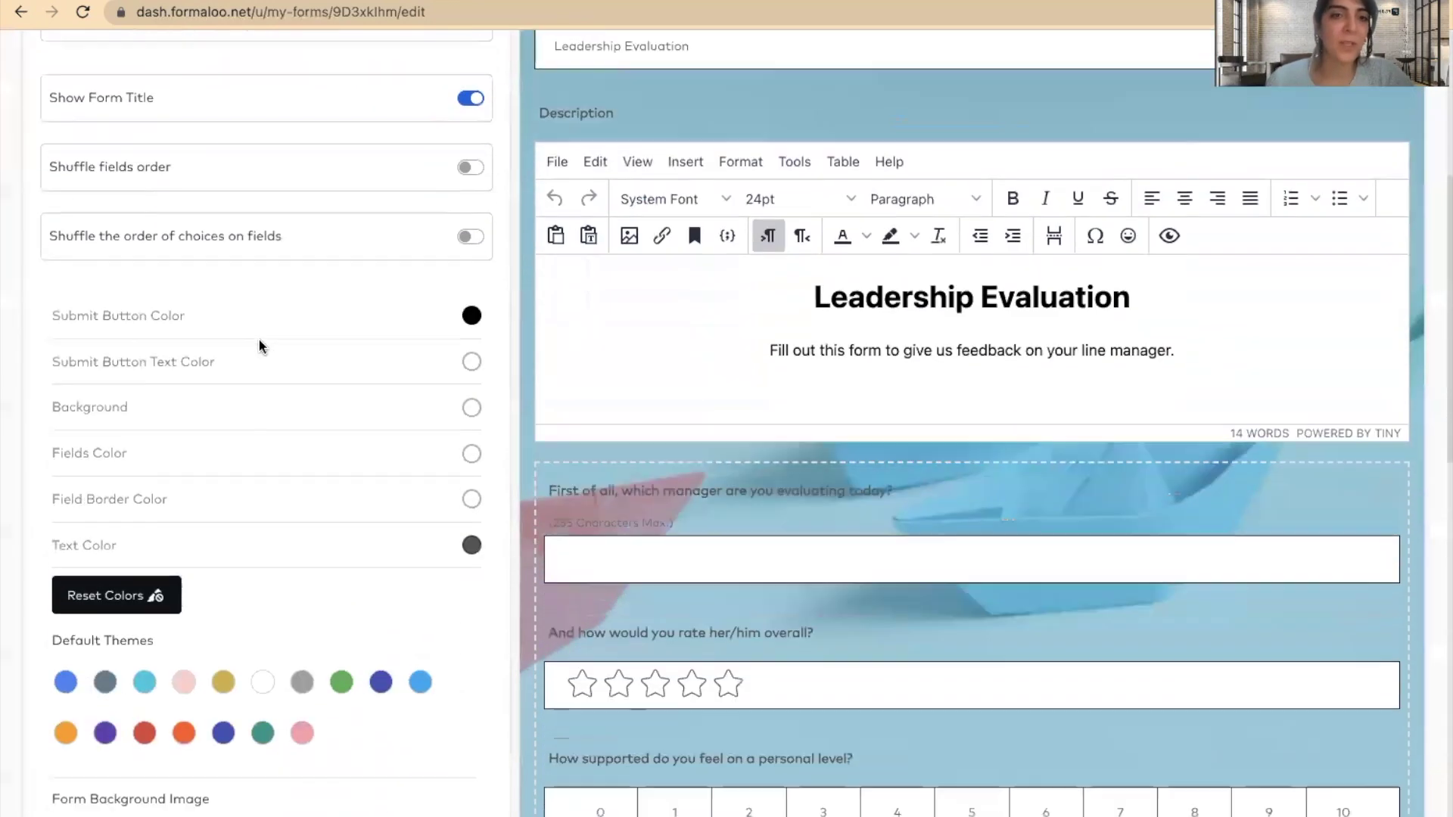
pyautogui.scroll(-1, 450, 799)
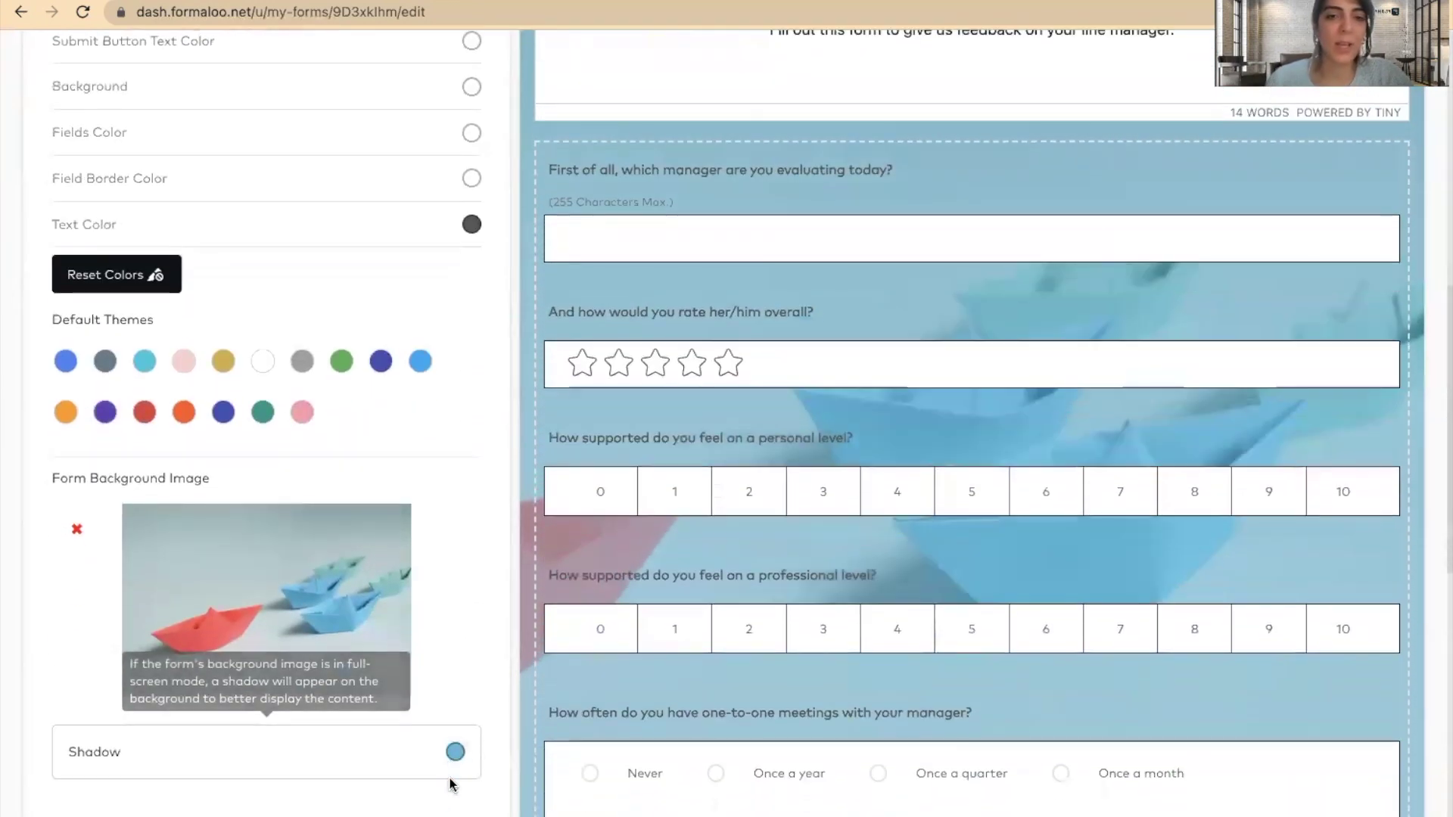
pyautogui.click(455, 751)
pyautogui.scroll(-2, 458, 756)
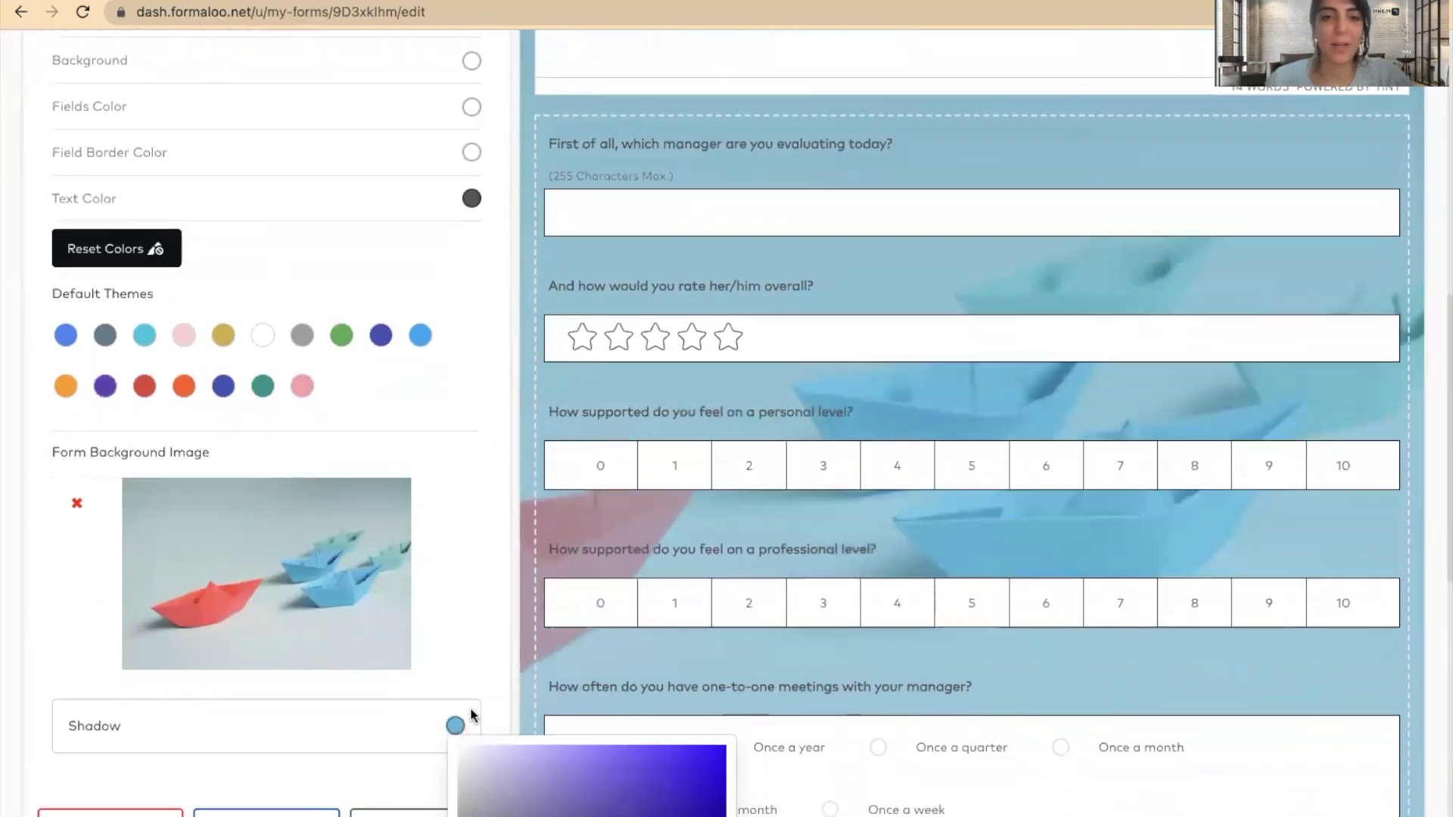
pyautogui.click(663, 666)
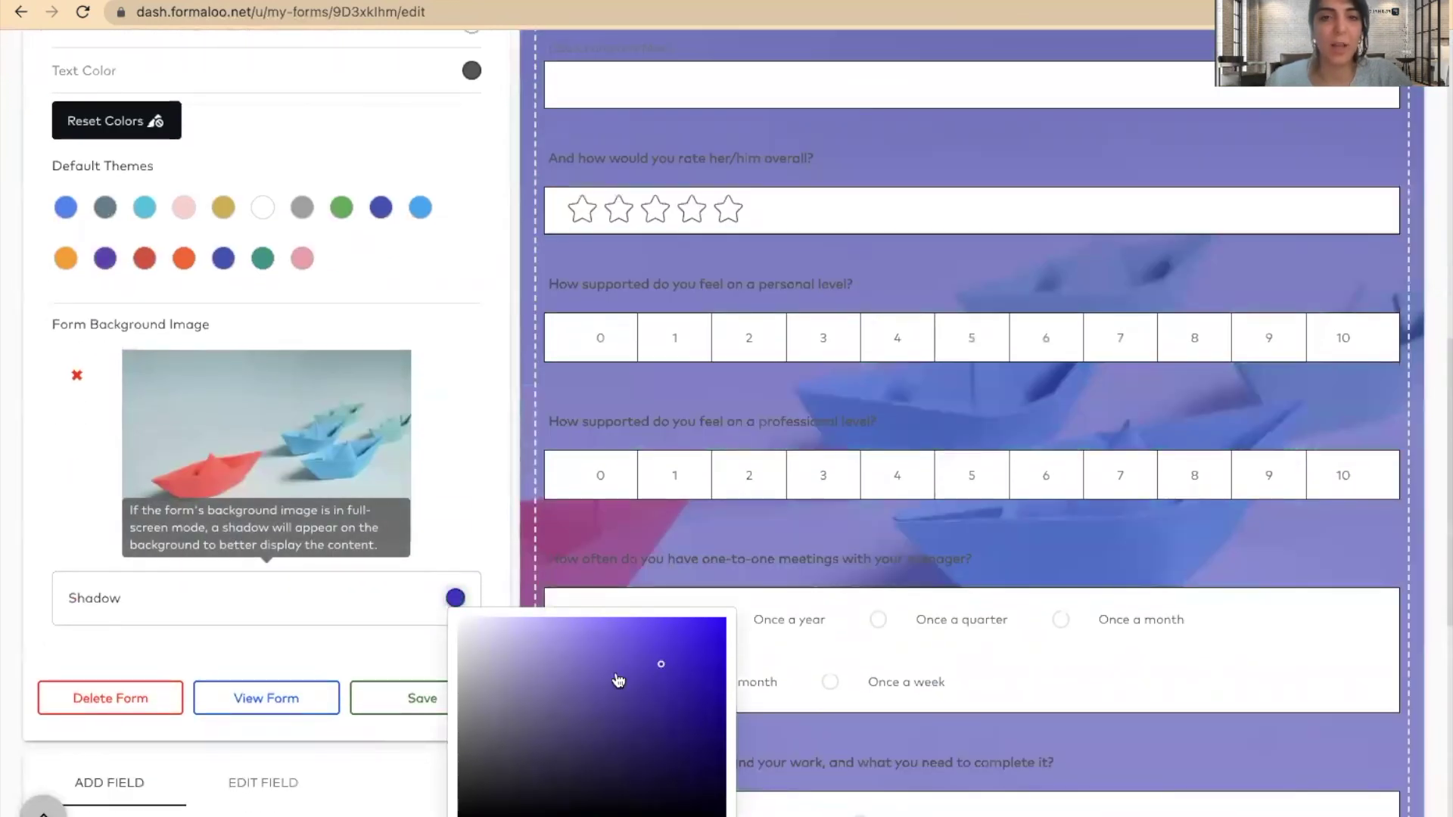
pyautogui.click(635, 761)
pyautogui.click(449, 539)
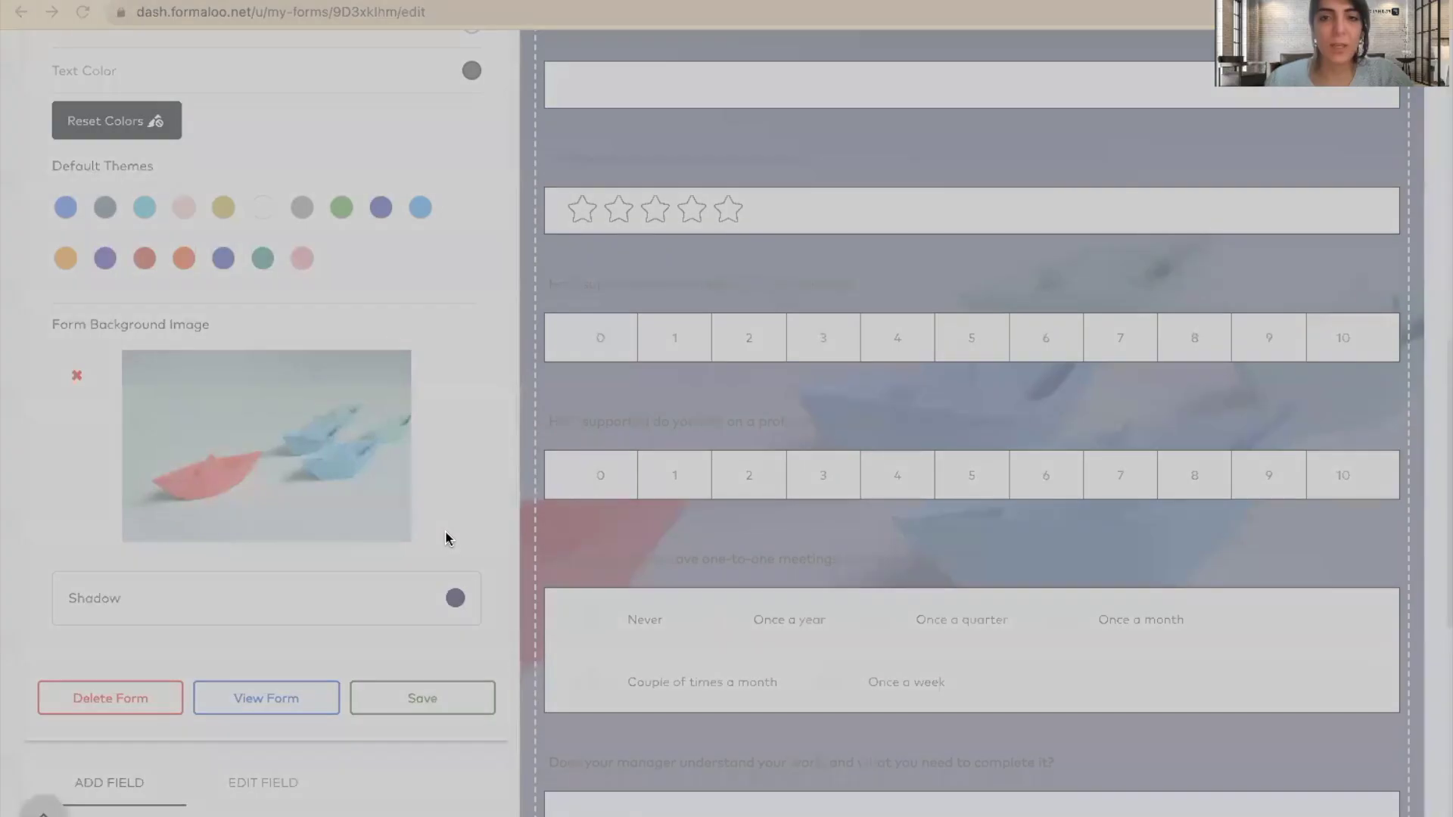
# Try the pink and other Default Theme colours, leaving the fields white
pyautogui.scroll(2, 454, 377)
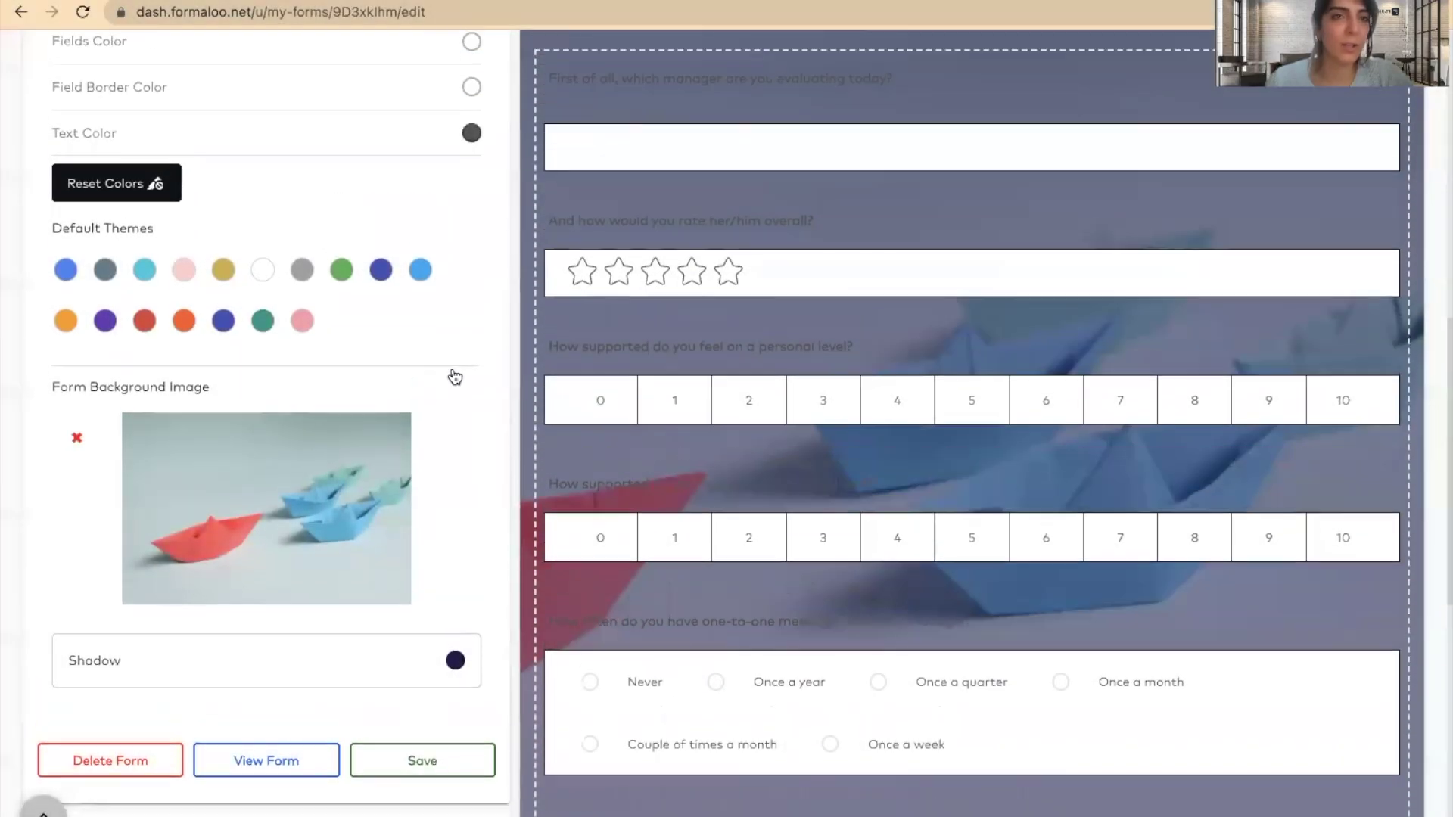
pyautogui.click(300, 427)
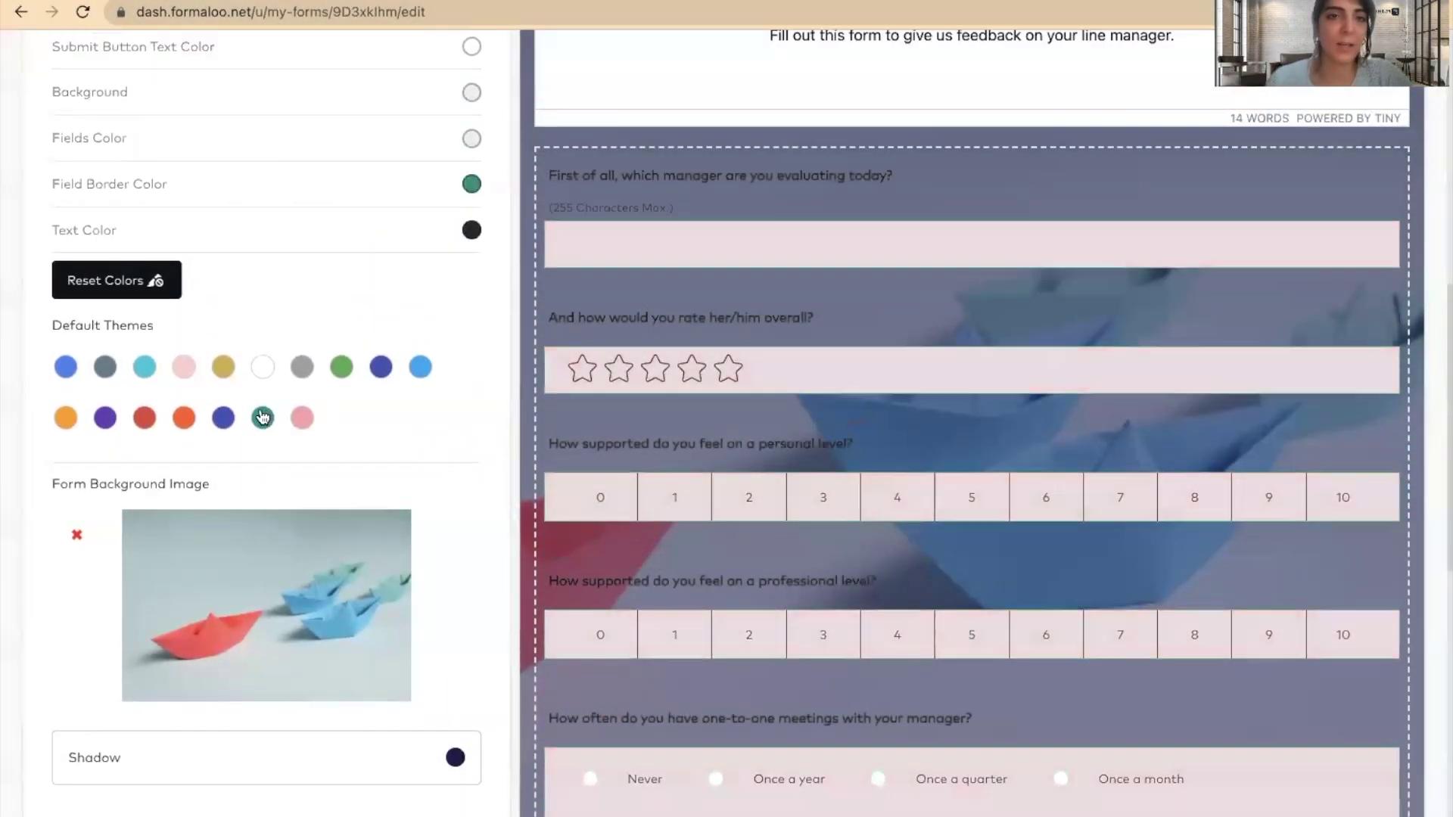
pyautogui.click(263, 367)
pyautogui.scroll(7, 511, 351)
pyautogui.scroll(1, 511, 351)
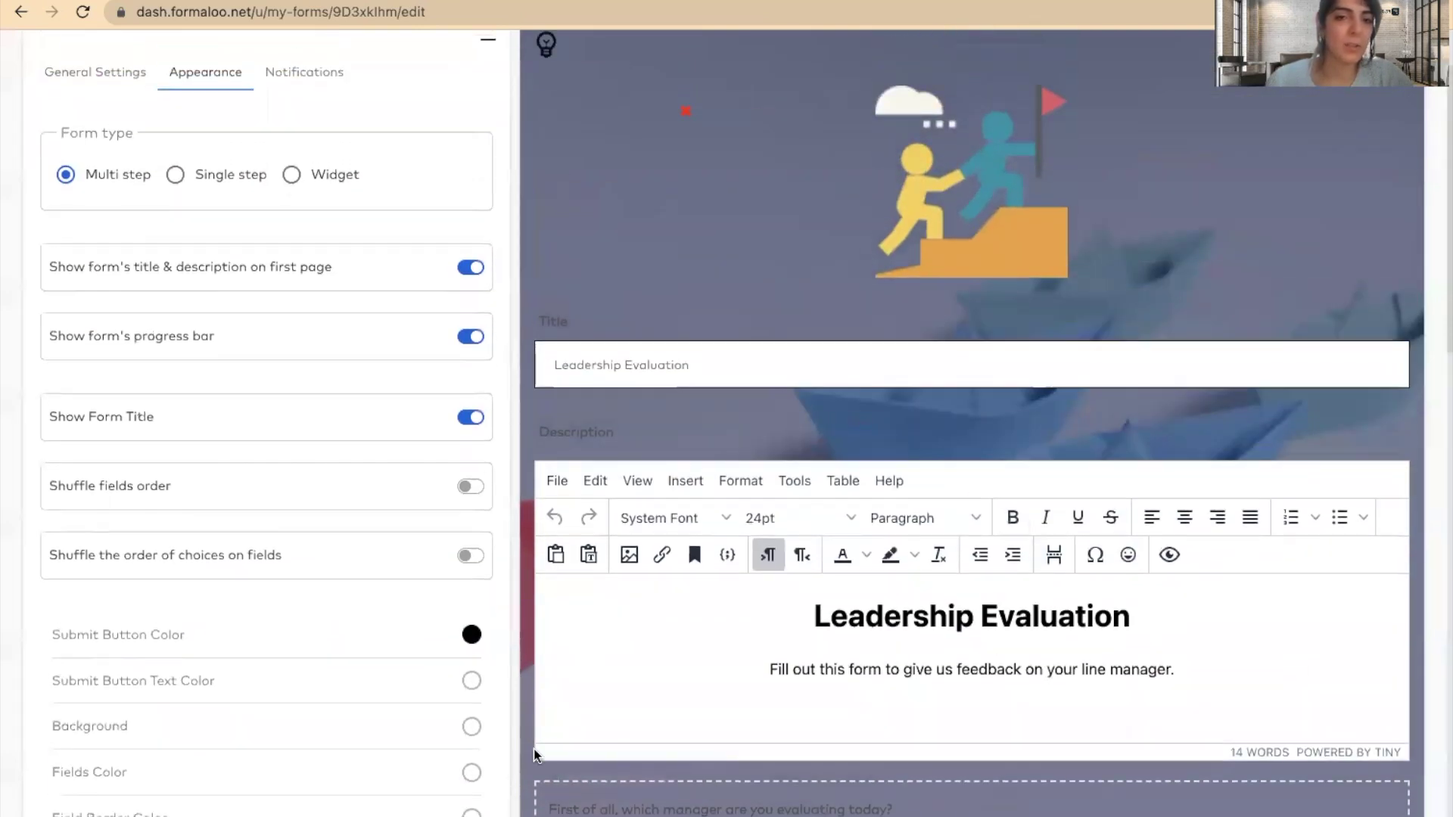
pyautogui.click(471, 681)
pyautogui.scroll(-2, 590, 753)
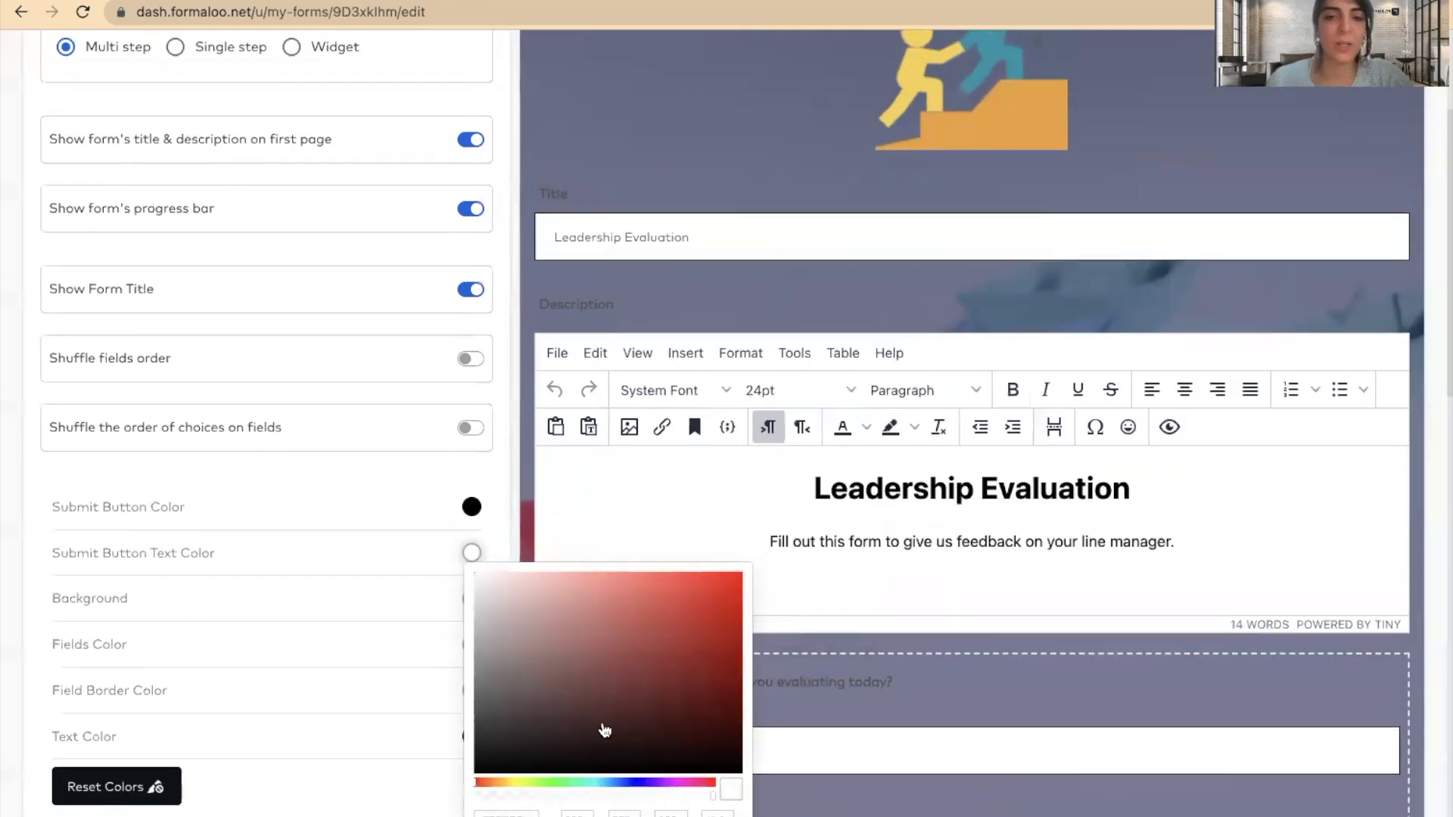
# Discard the unsaved colour changes by reloading the editor, then review the form's original look
pyautogui.click(417, 497)
pyautogui.scroll(3, 417, 498)
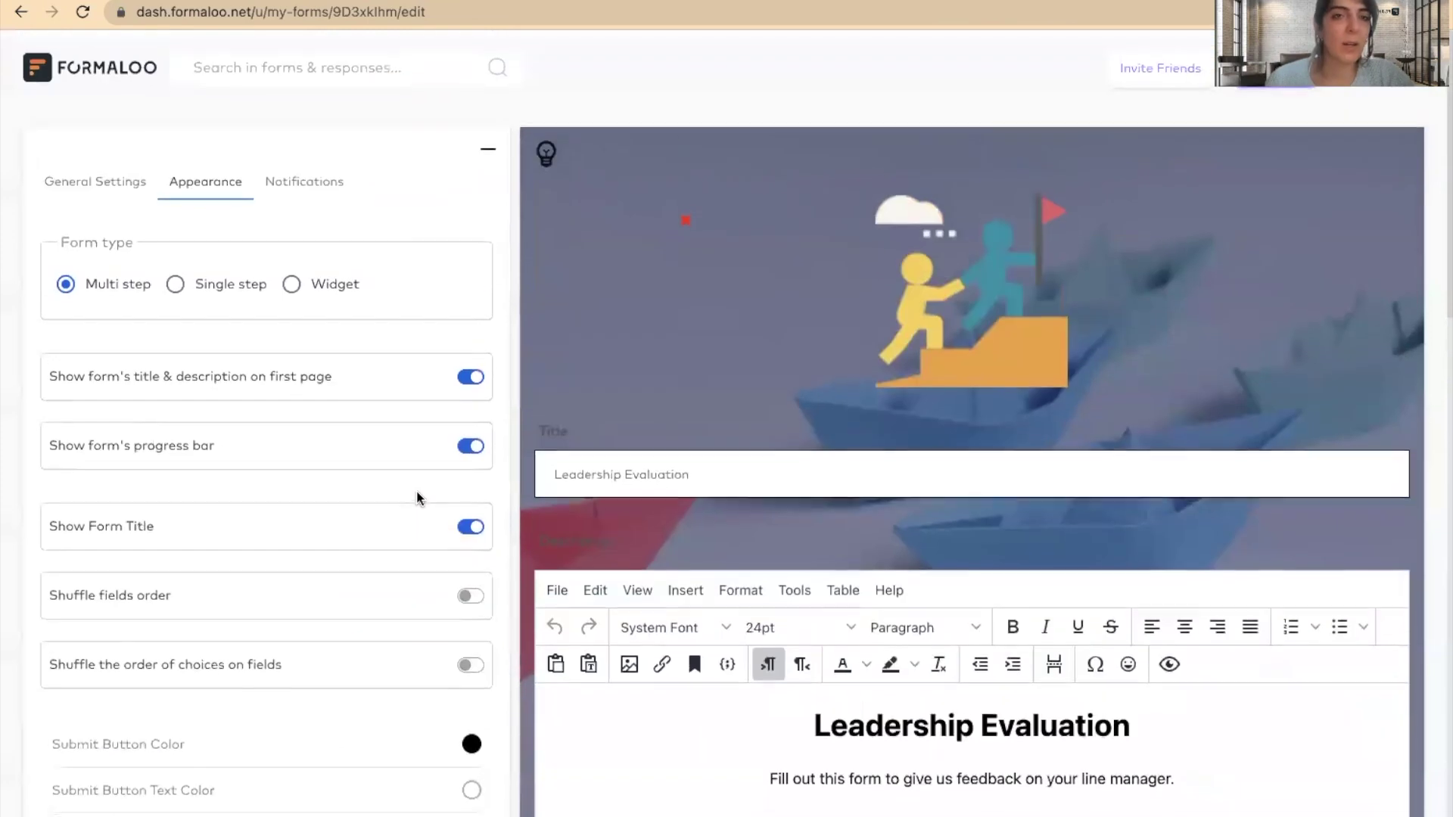
pyautogui.press('super+r')
pyautogui.click(783, 297)
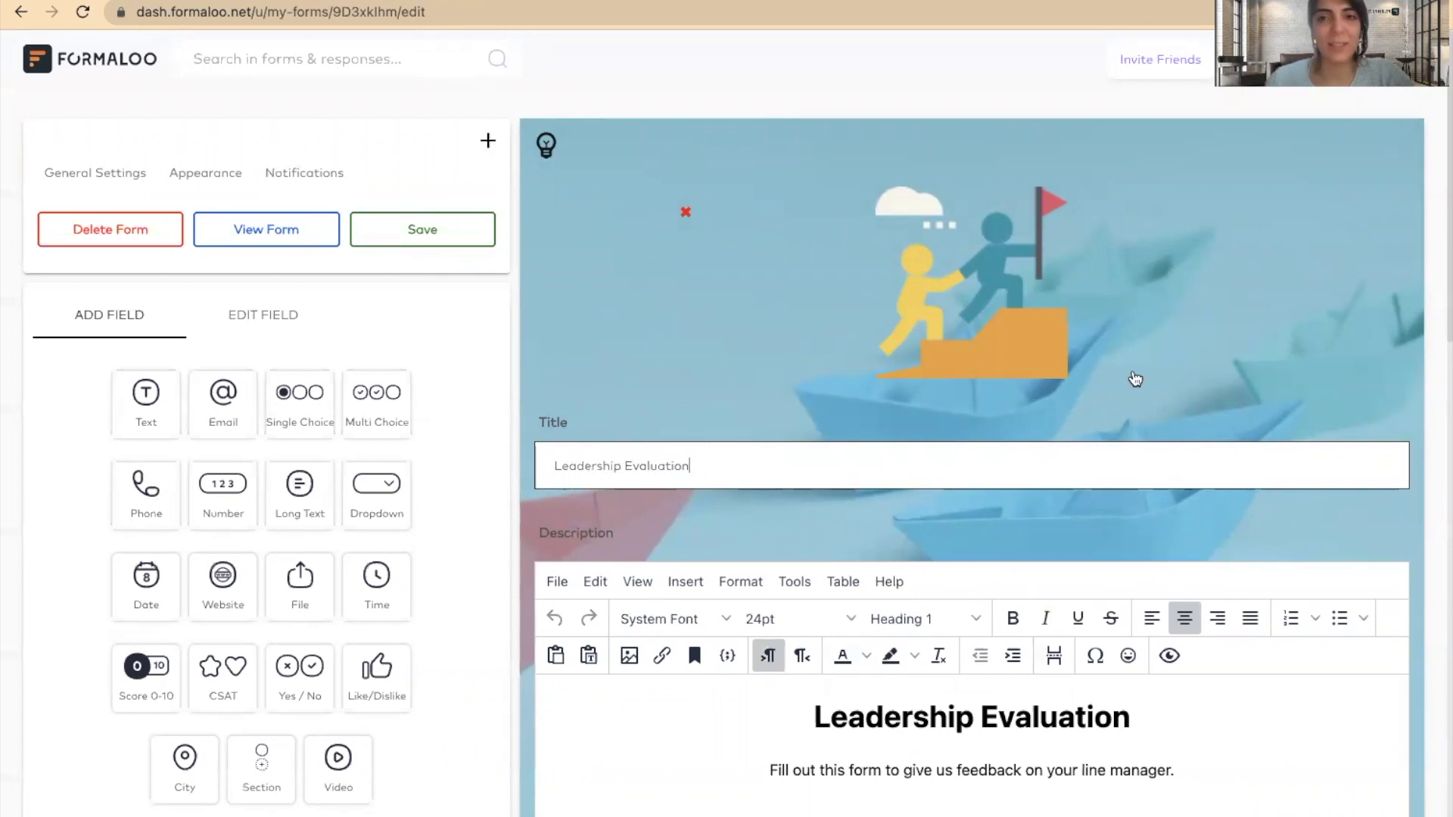
pyautogui.scroll(-2, 1136, 378)
pyautogui.scroll(-5, 1135, 378)
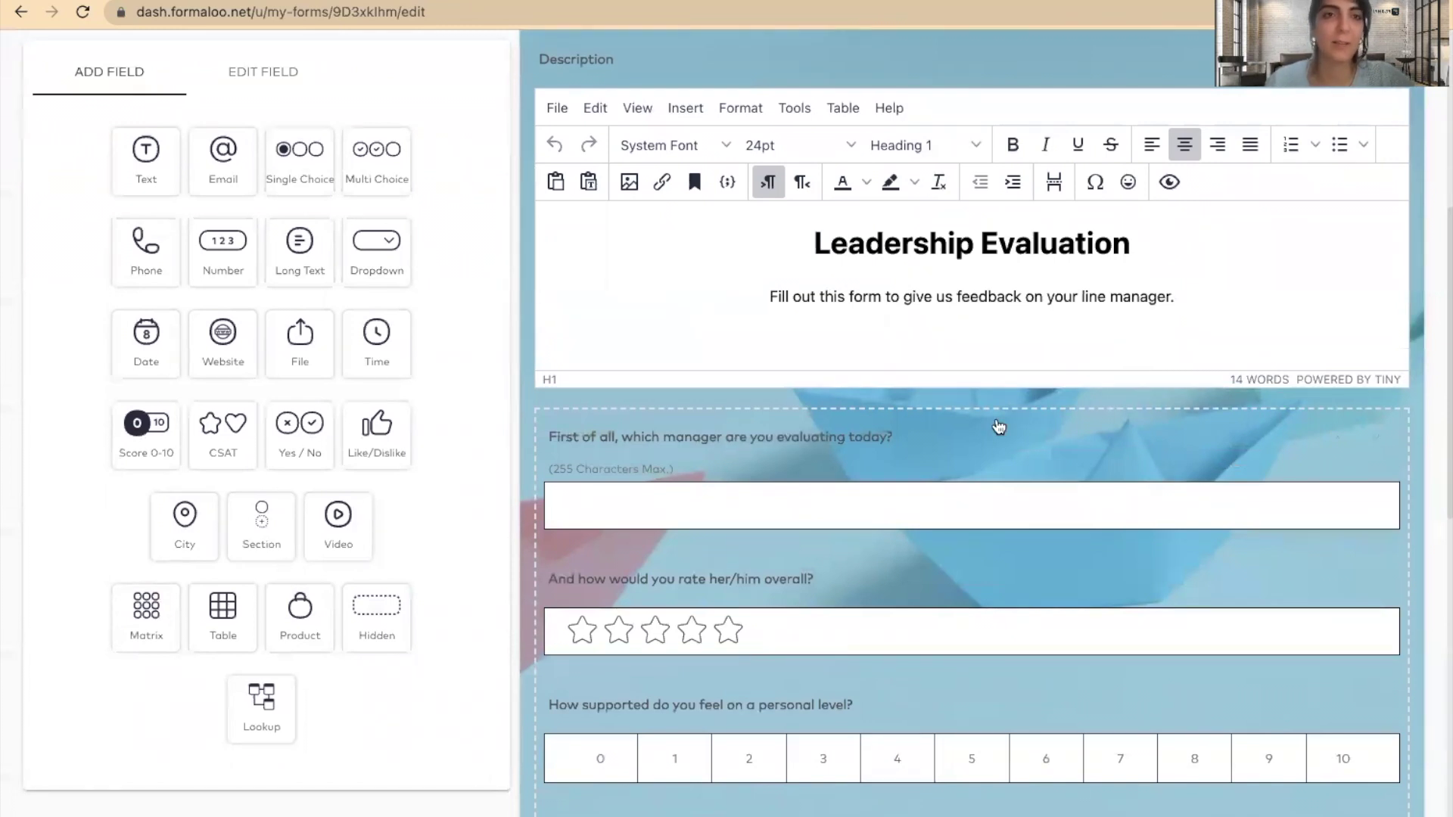
pyautogui.scroll(3, 839, 307)
pyautogui.scroll(5, 838, 307)
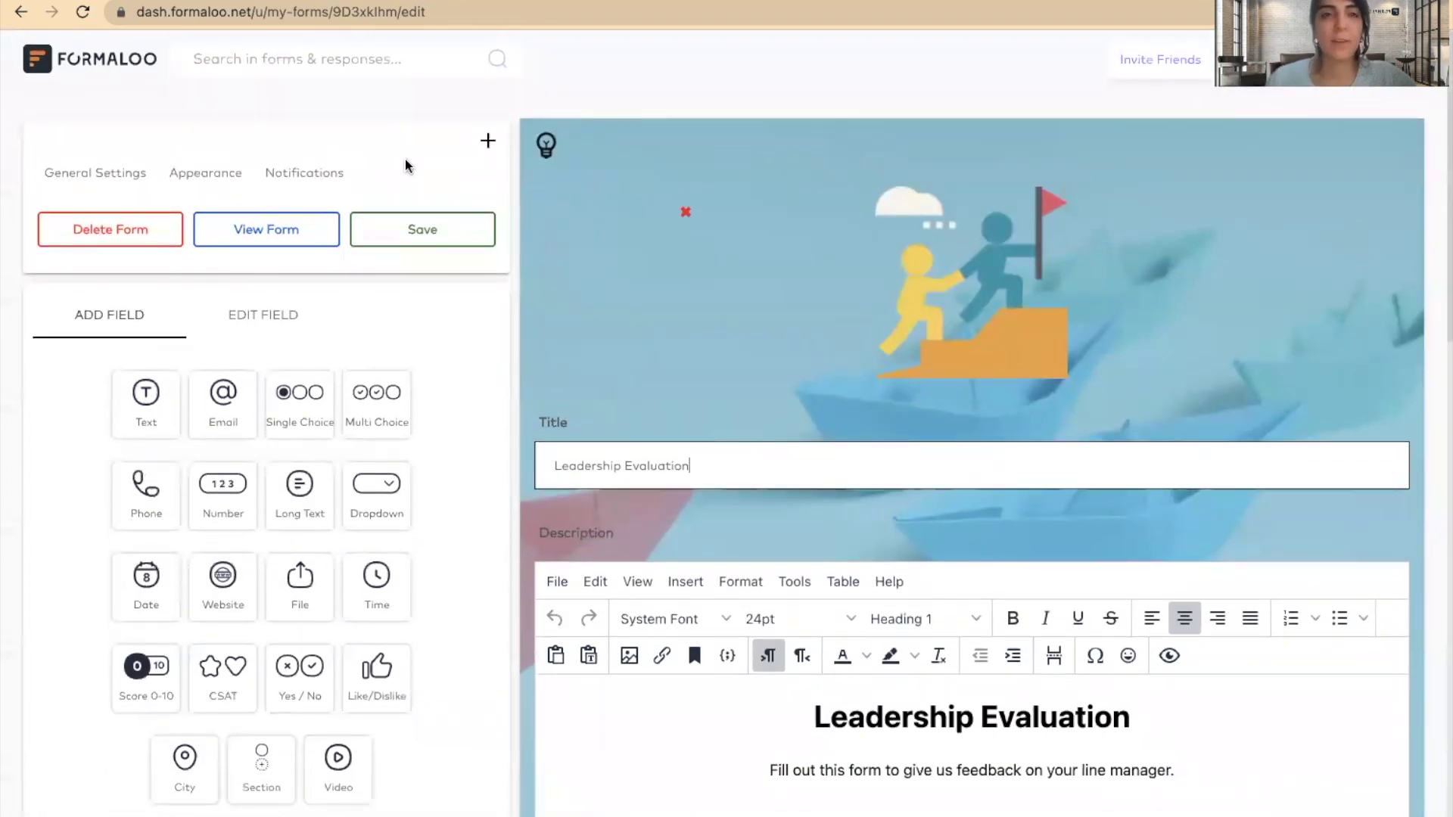
# View the live Leadership Evaluation form, reload its welcome page, and close that tab
pyautogui.click(276, 235)
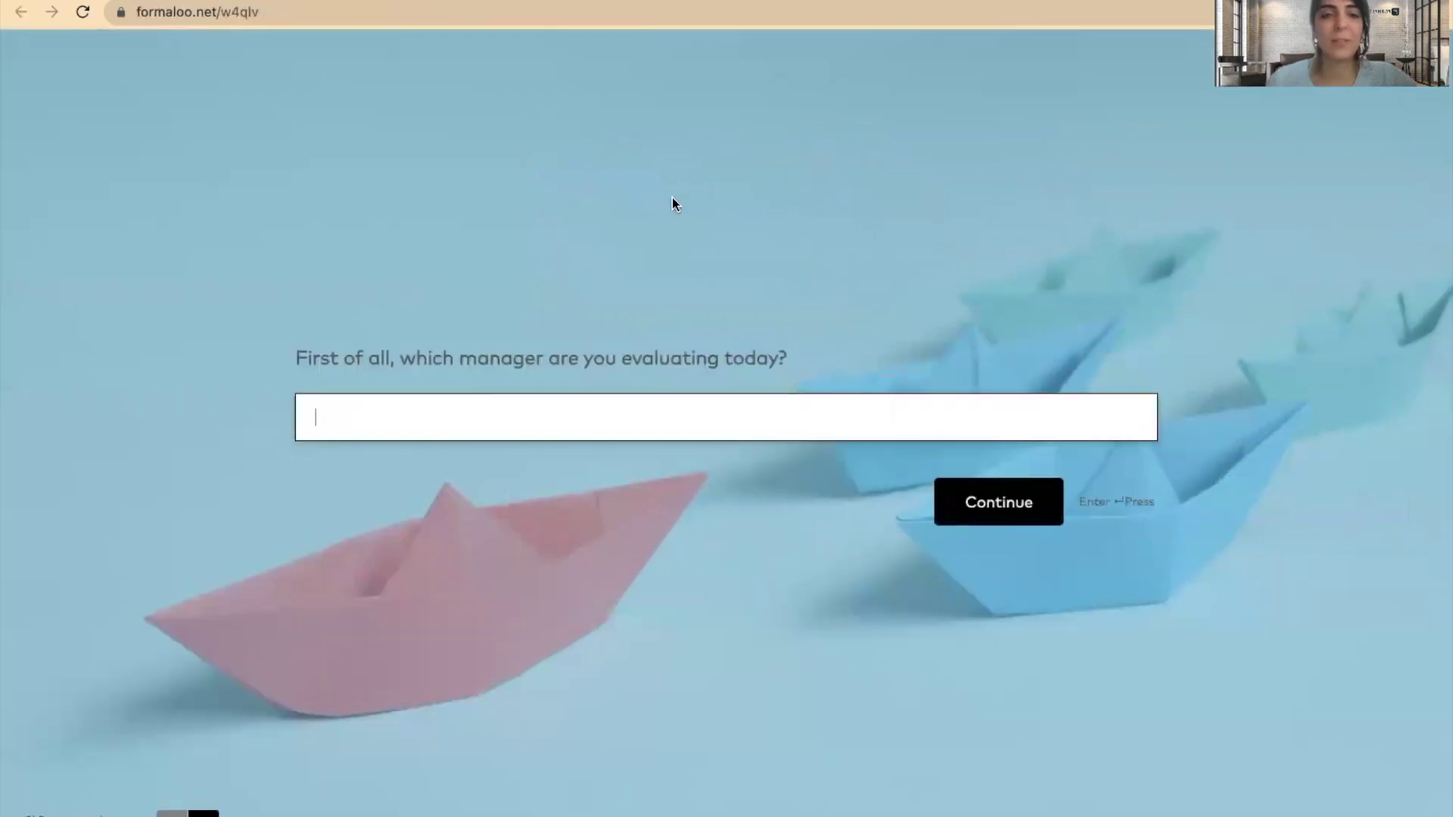
pyautogui.press('super+r')
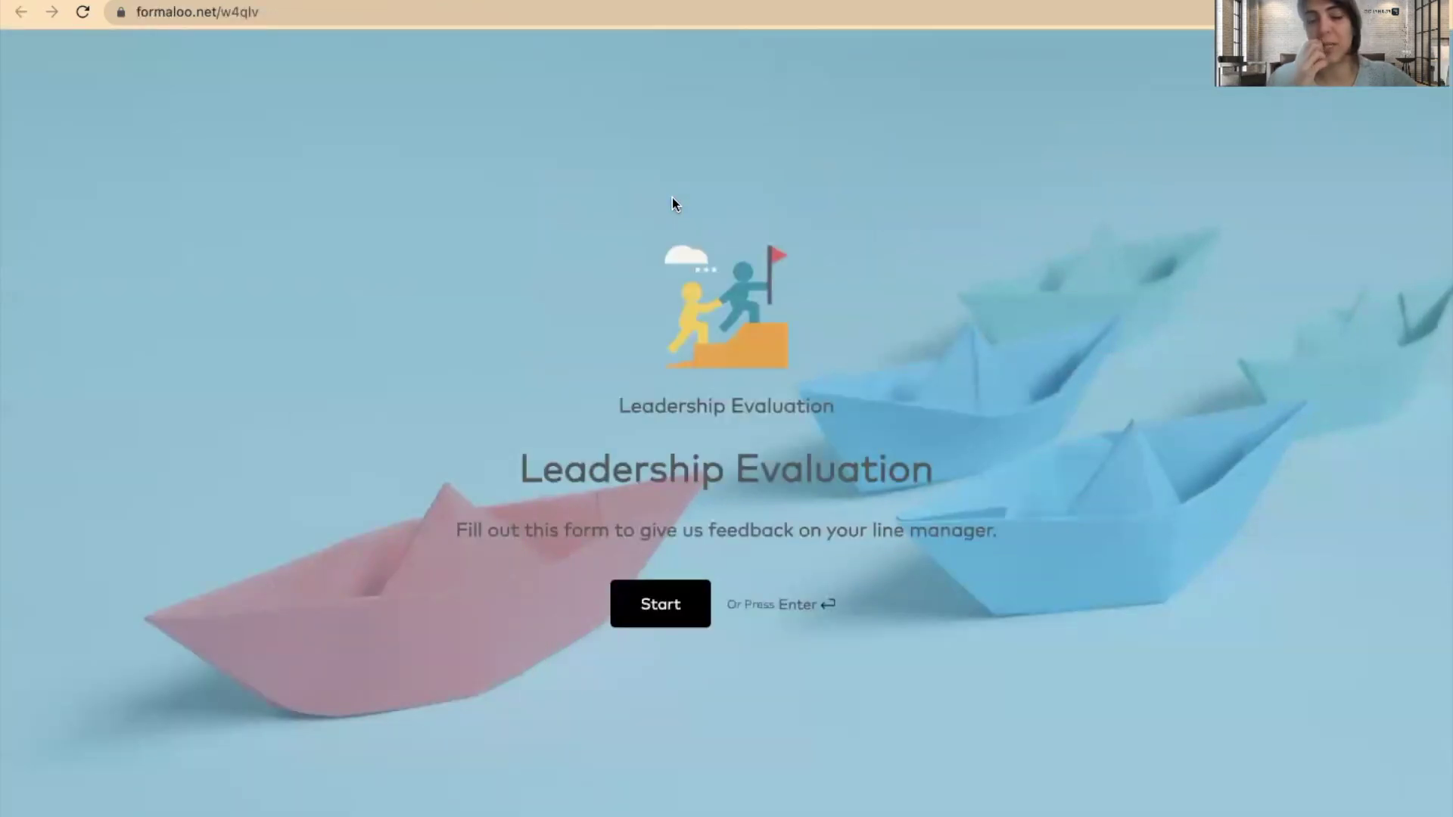
pyautogui.press('super+w')
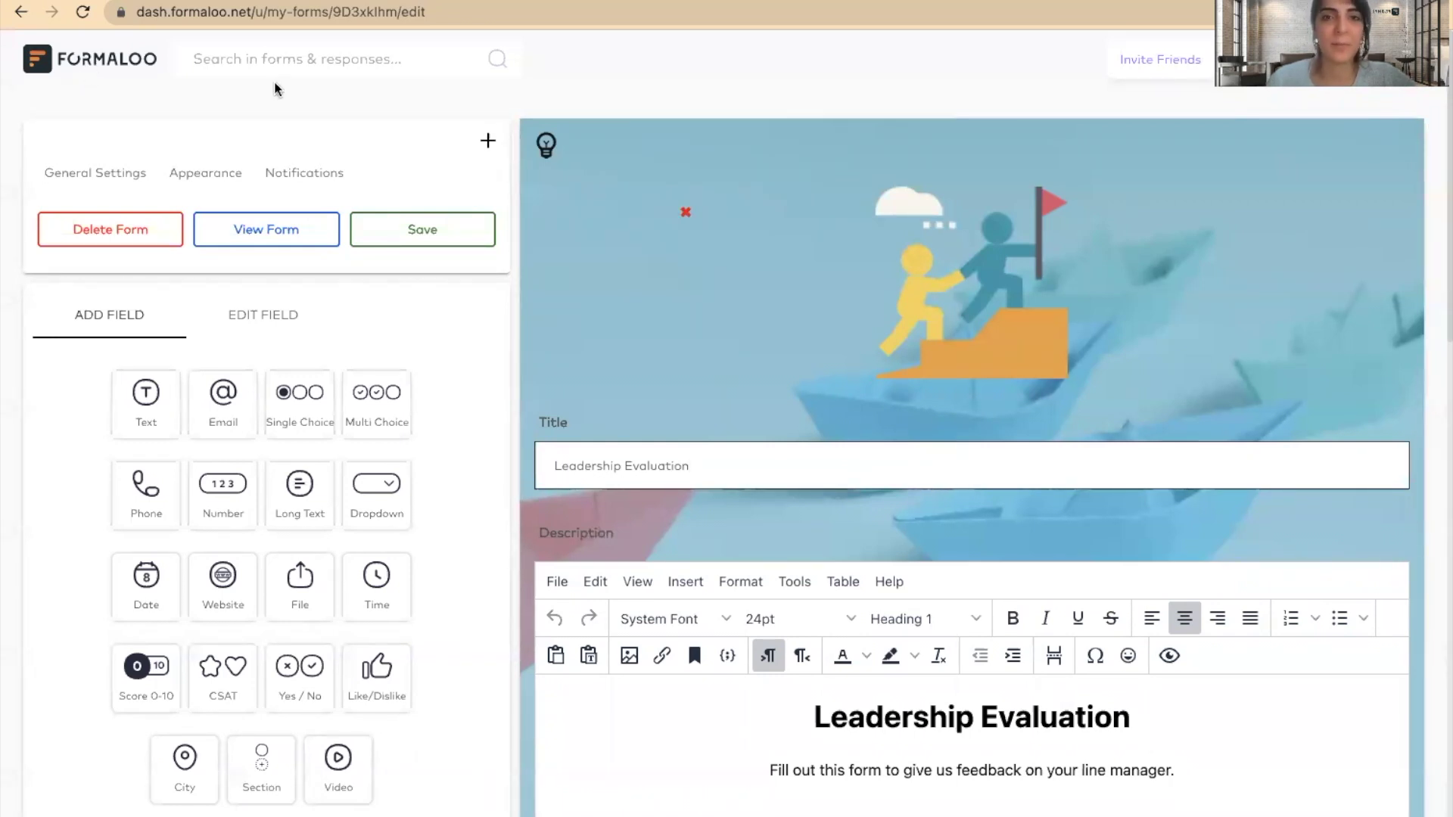
# Move the Leadership Evaluation form into the Team management folder and open the folder
pyautogui.hotkey('alt', 'Left')
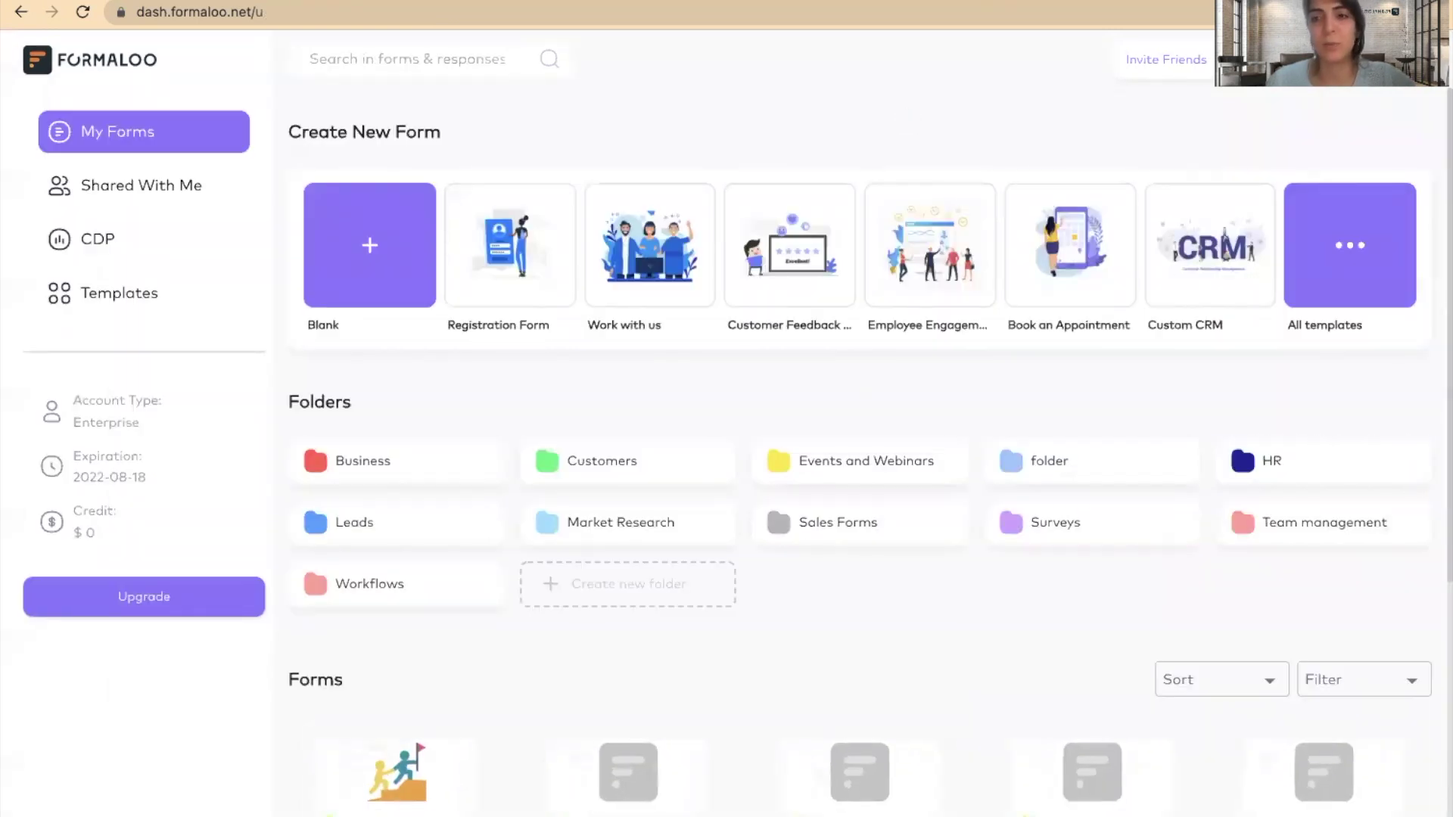
pyautogui.click(1352, 511)
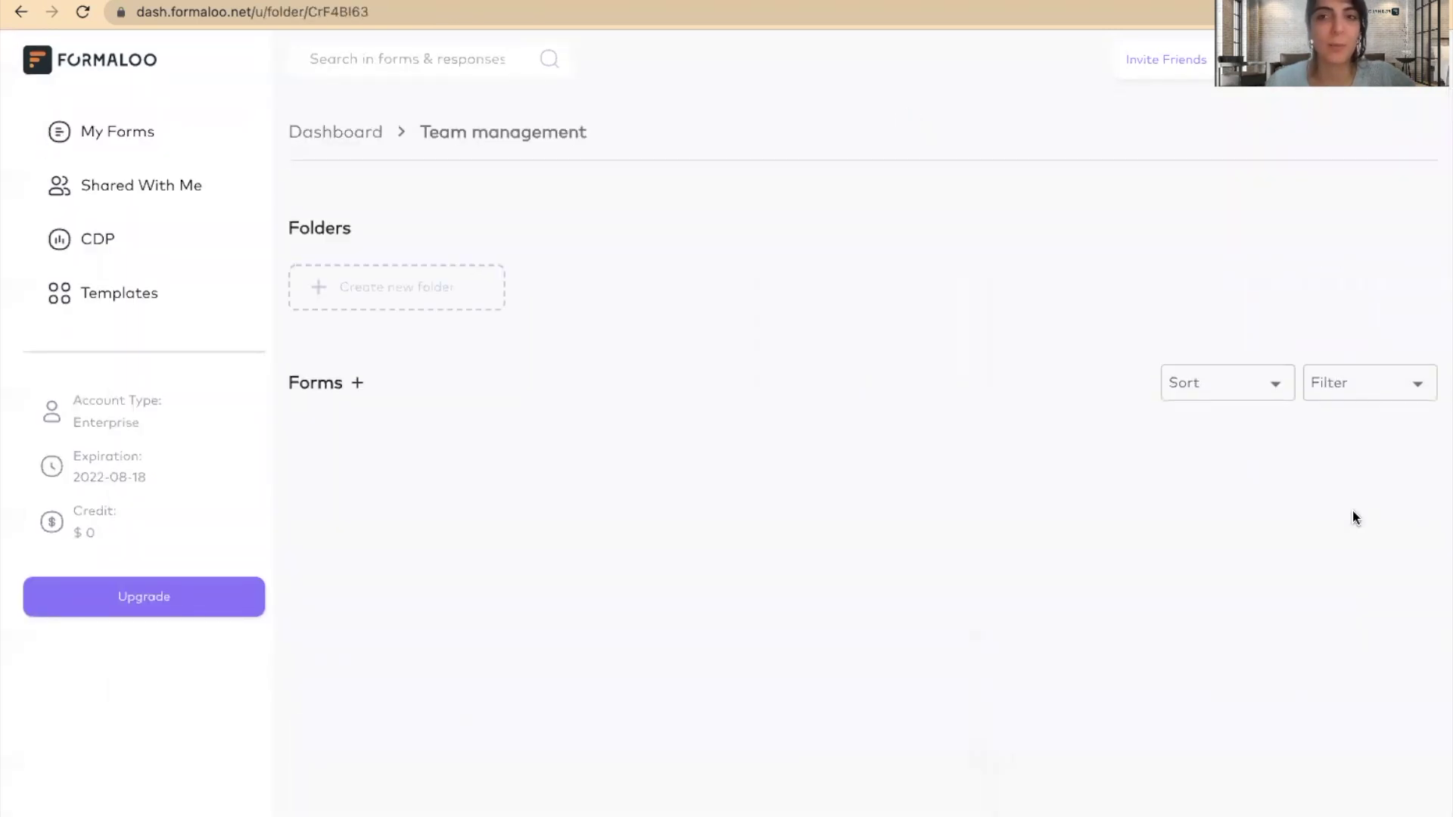
pyautogui.click(340, 133)
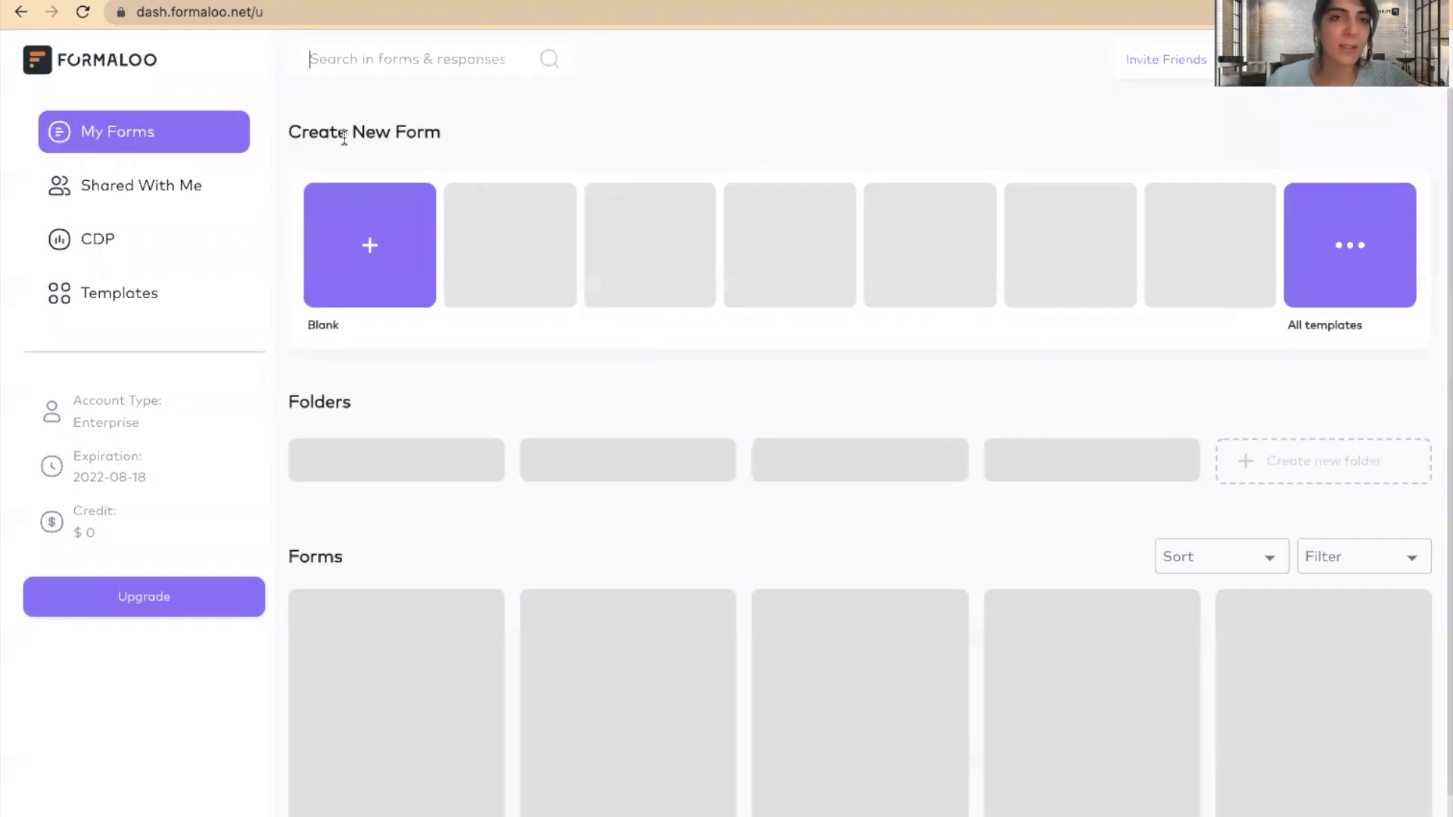
pyautogui.scroll(-1, 674, 417)
pyautogui.scroll(-1, 672, 409)
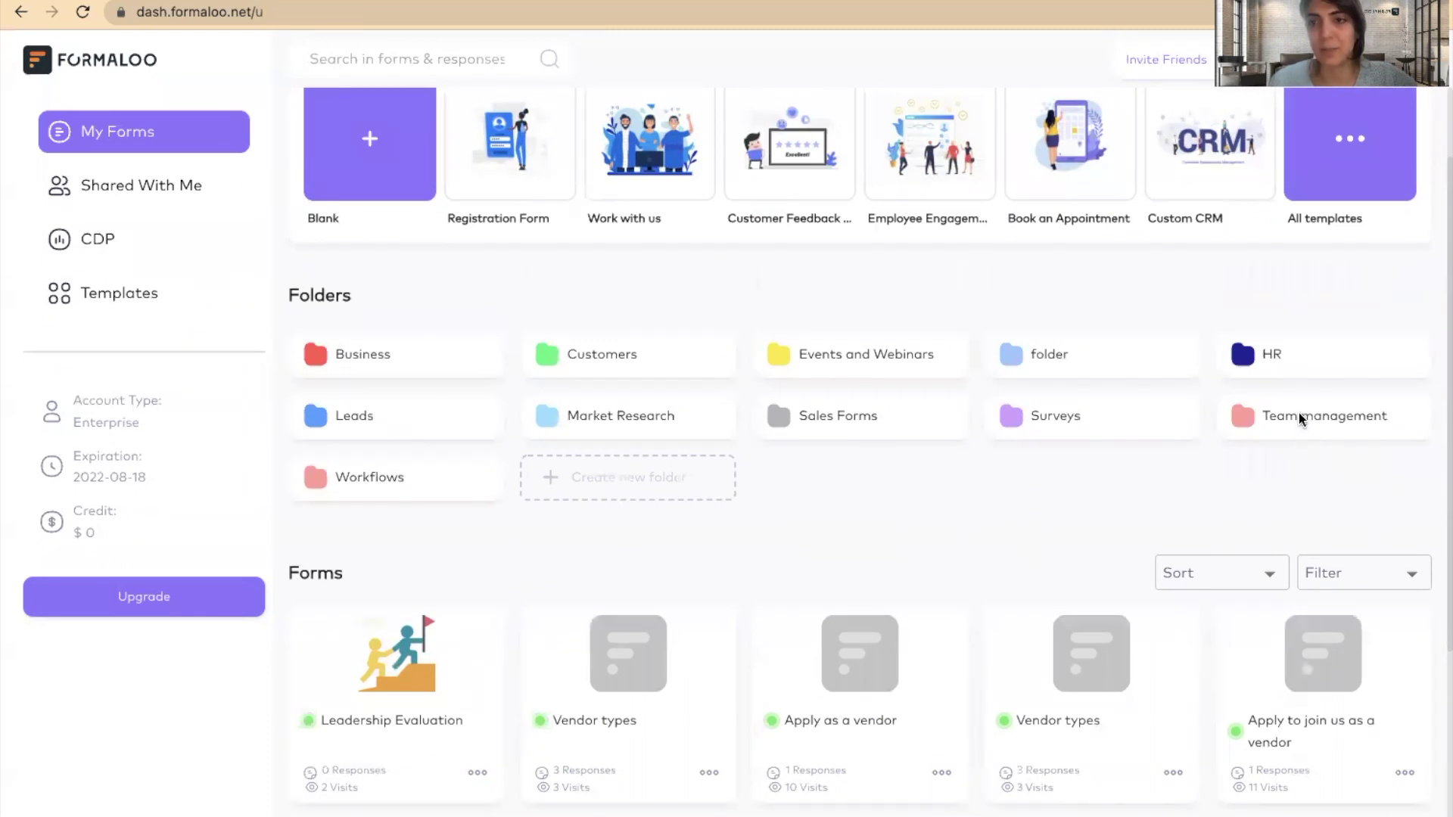
pyautogui.moveTo(1302, 418); pyautogui.dragTo(1302, 419)
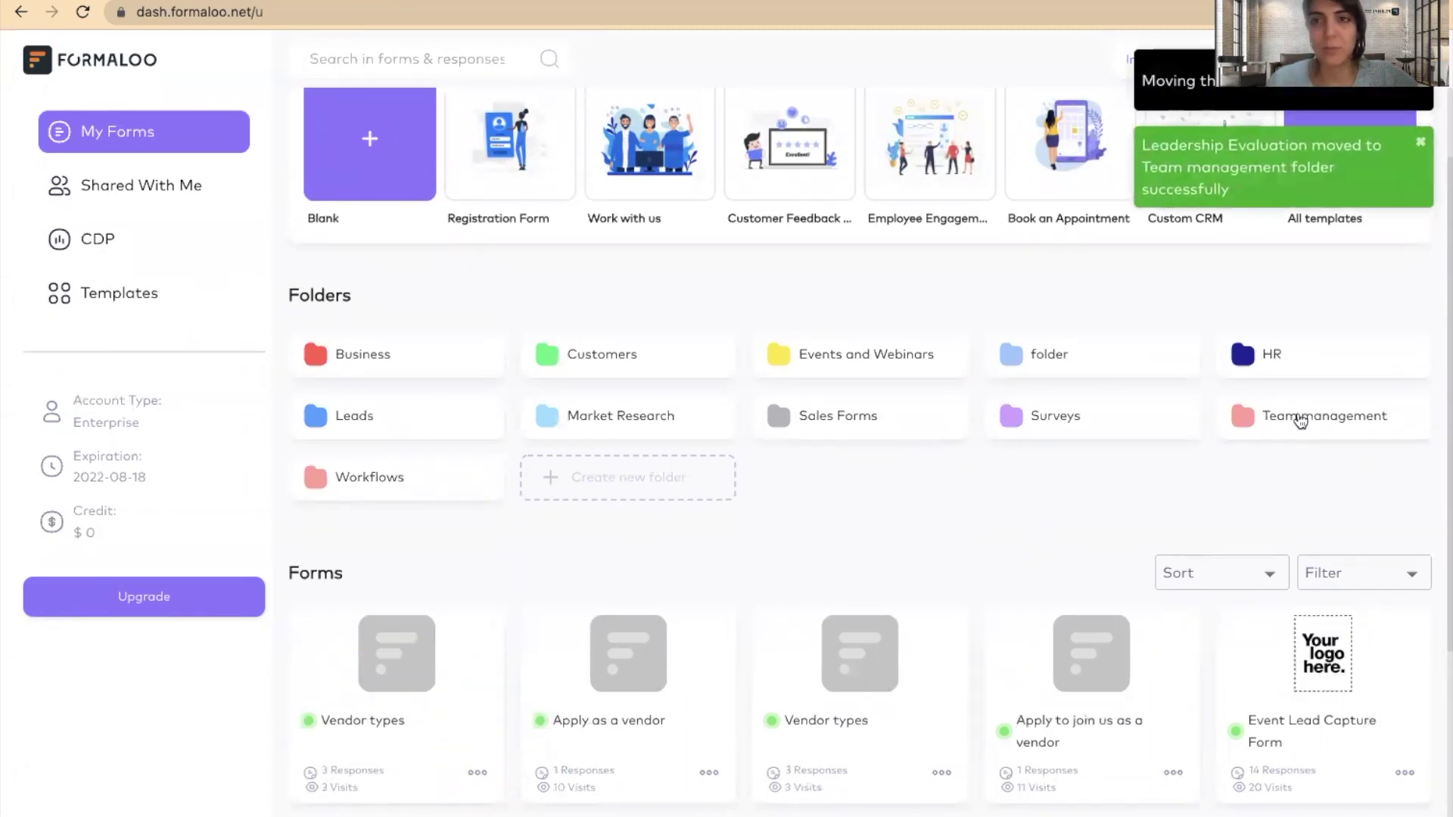
pyautogui.click(1301, 418)
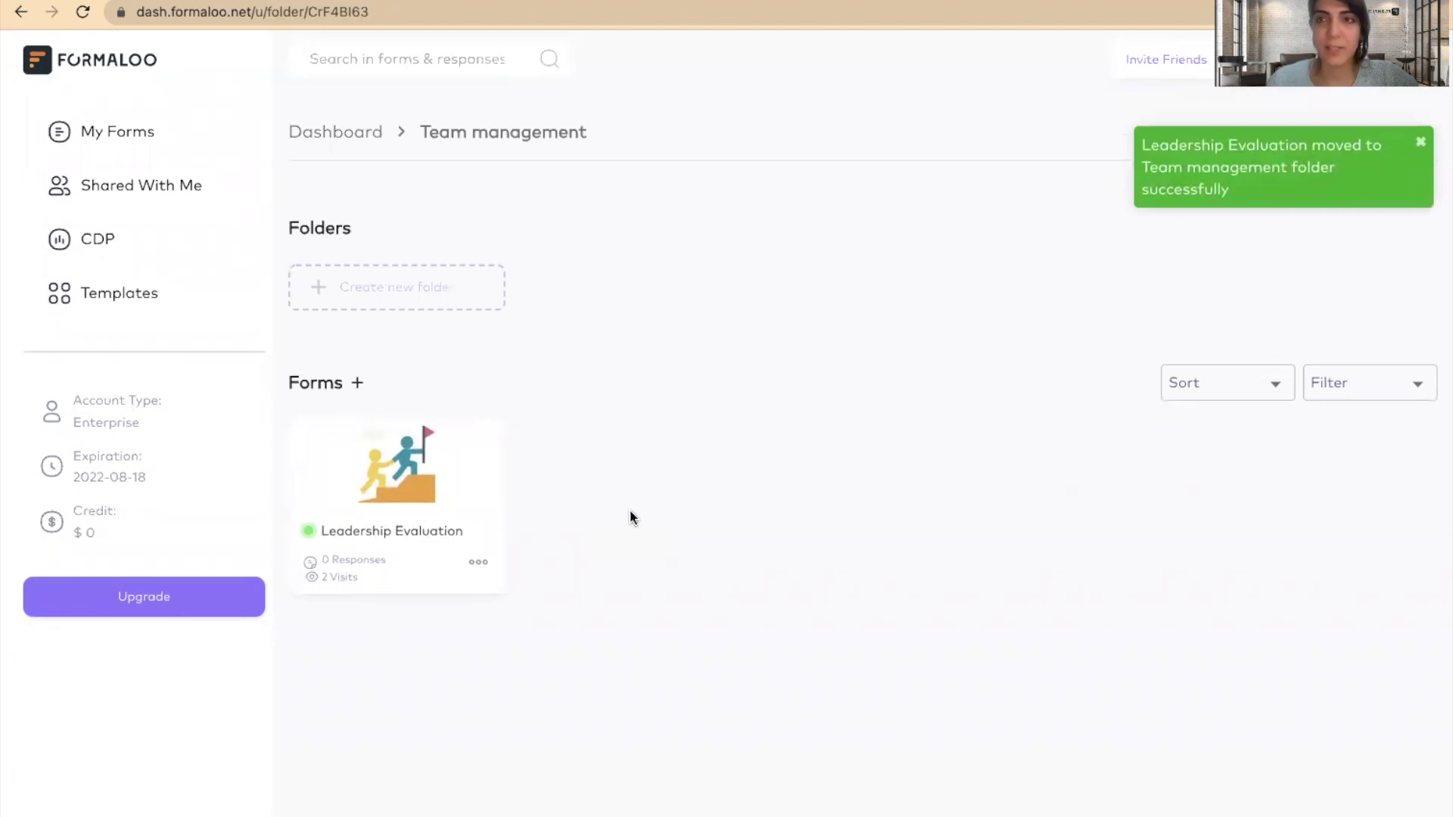
# Review the Leadership Evaluation form's Access Management settings and close them
pyautogui.click(478, 562)
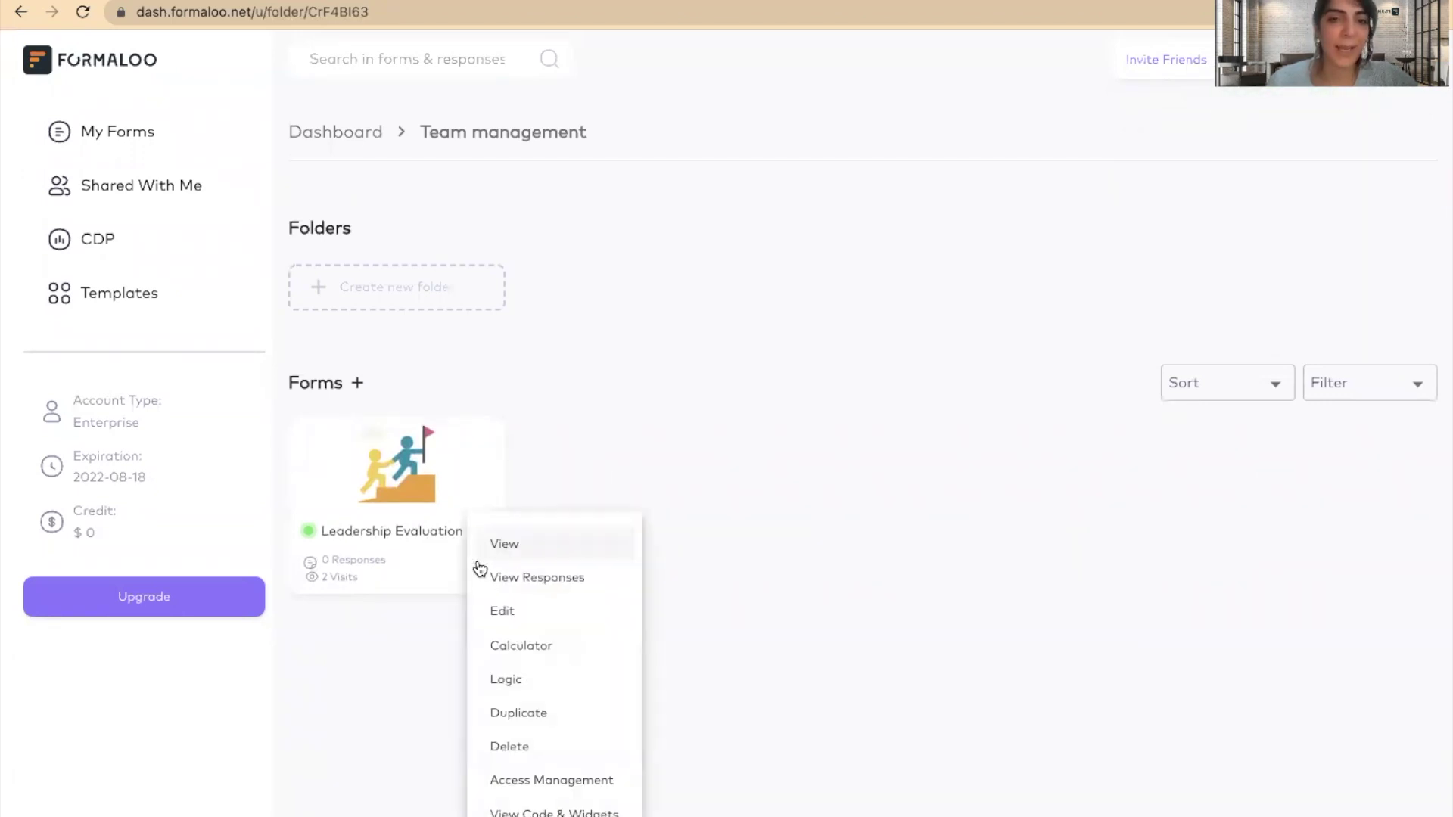
pyautogui.click(586, 775)
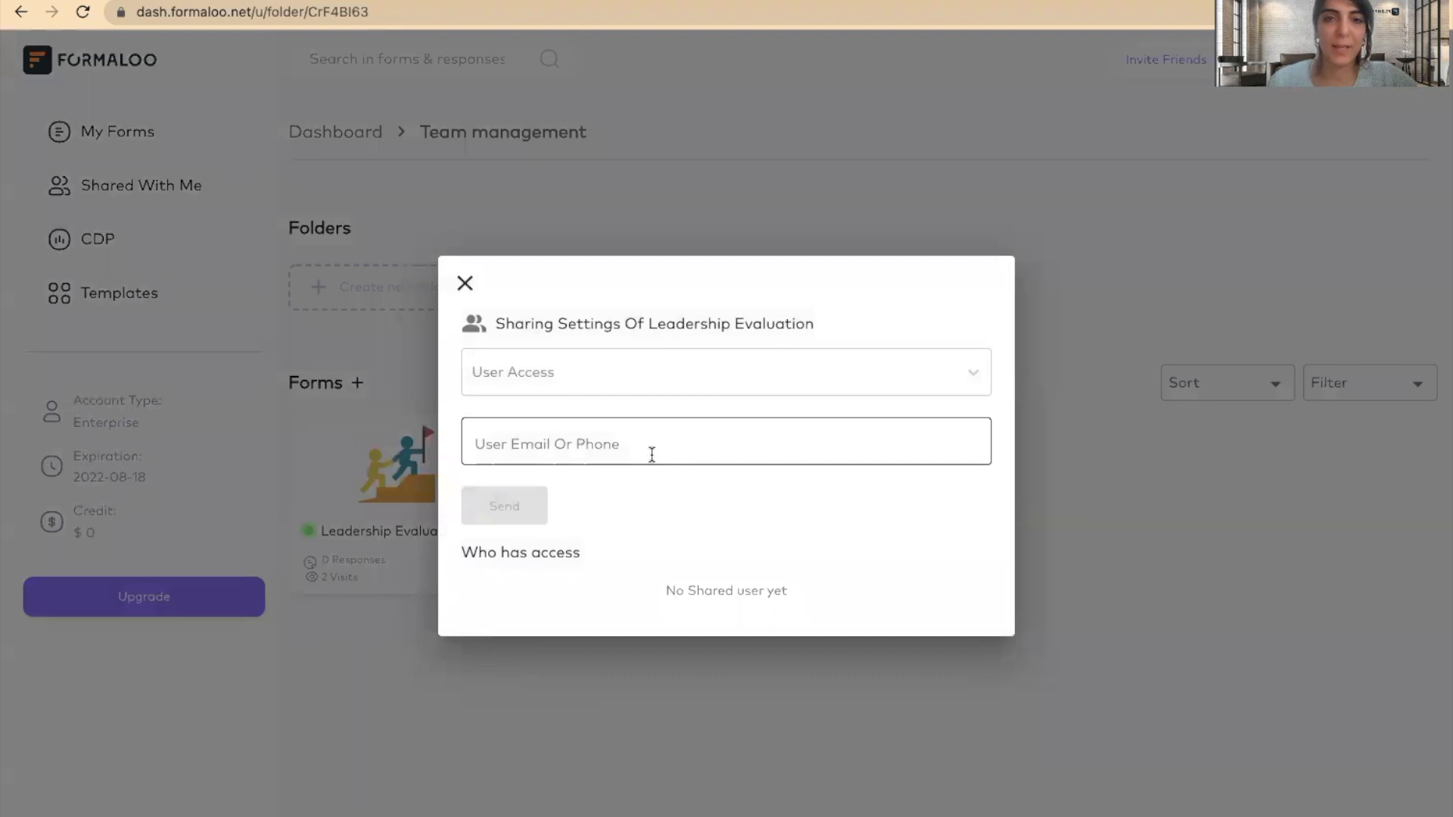
pyautogui.click(464, 283)
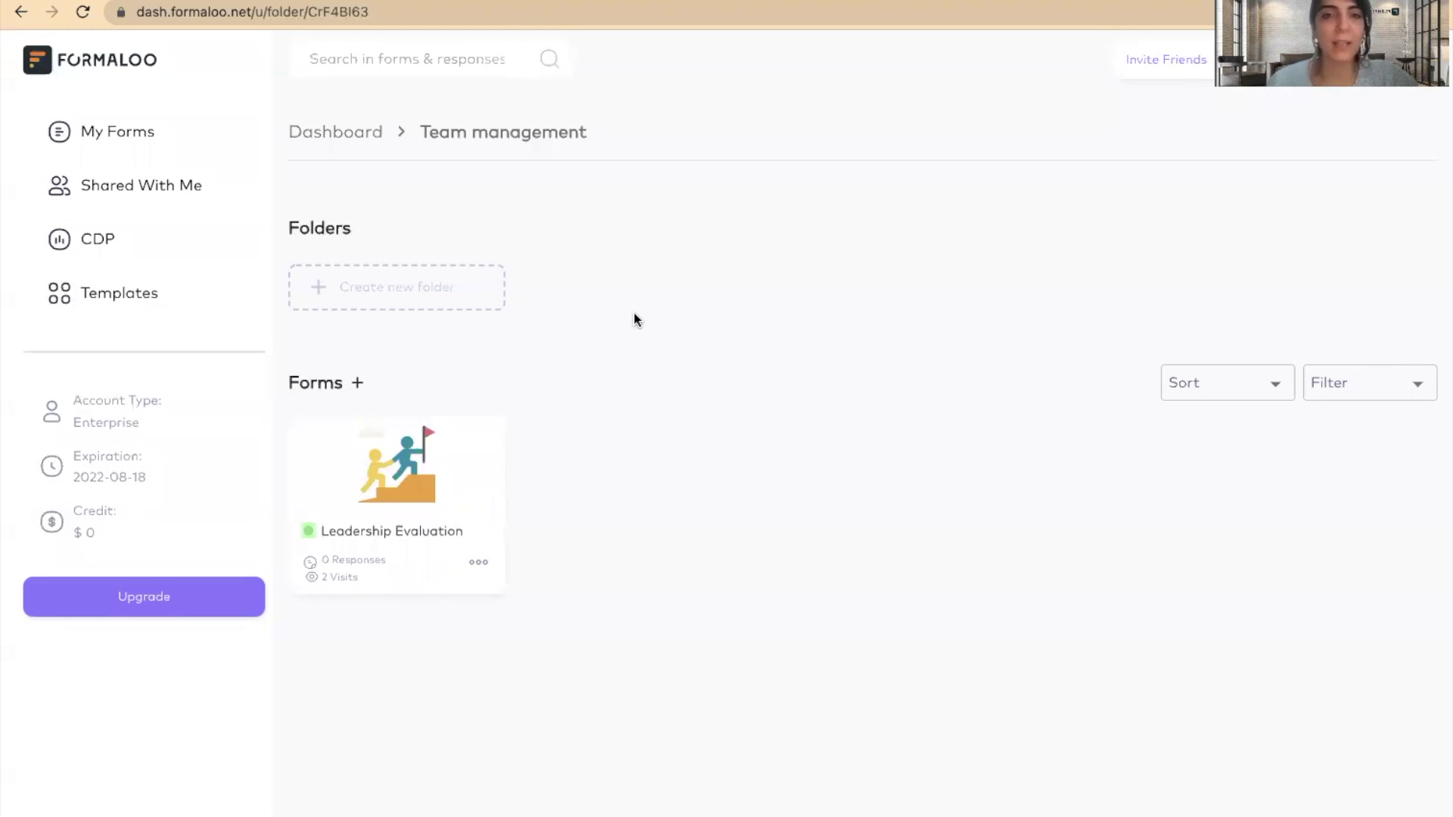
# Create a new form from the Daily Standup Meeting template found by searching 'daily'
pyautogui.click(357, 382)
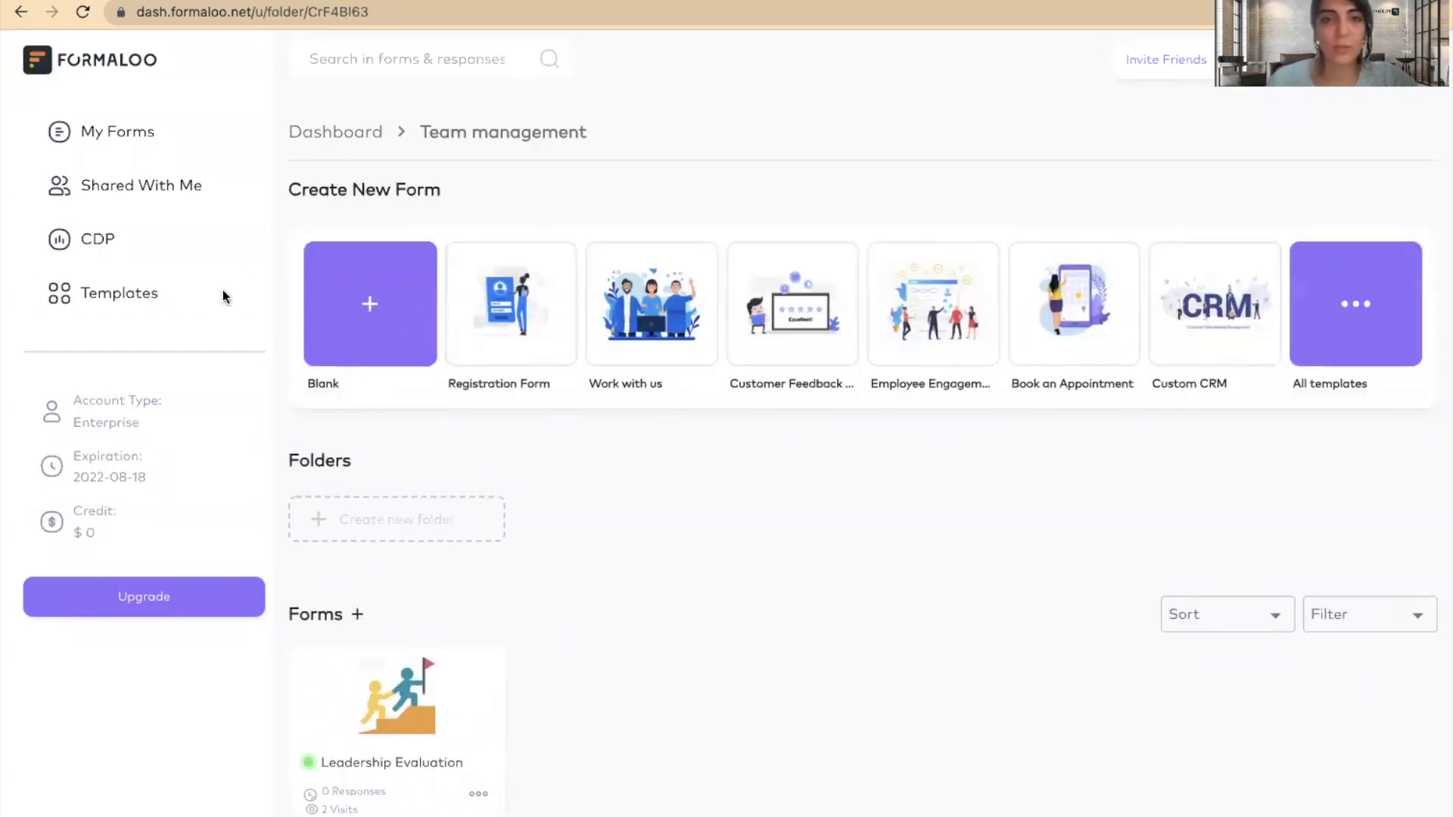
pyautogui.click(143, 295)
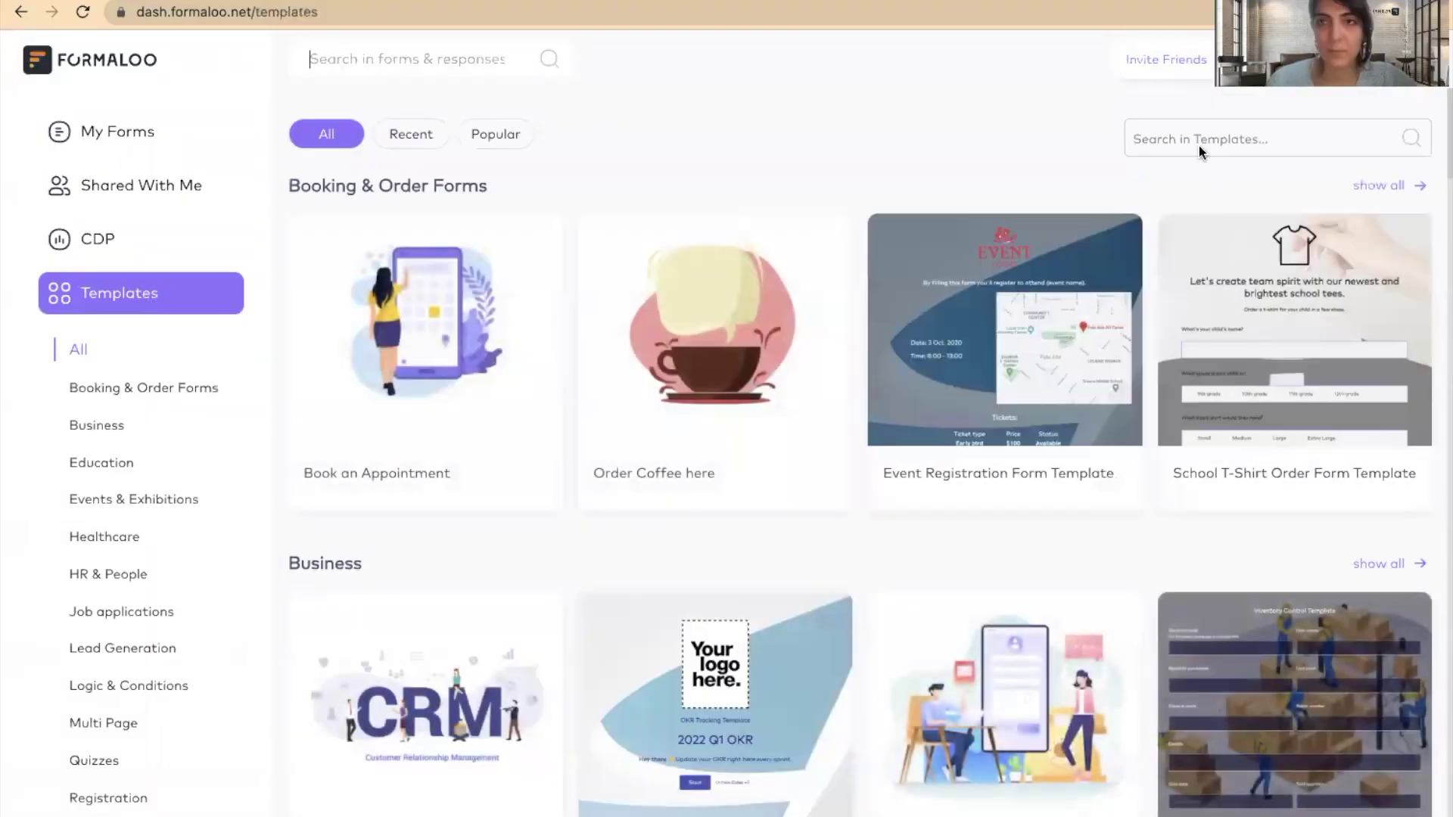
pyautogui.write('da')
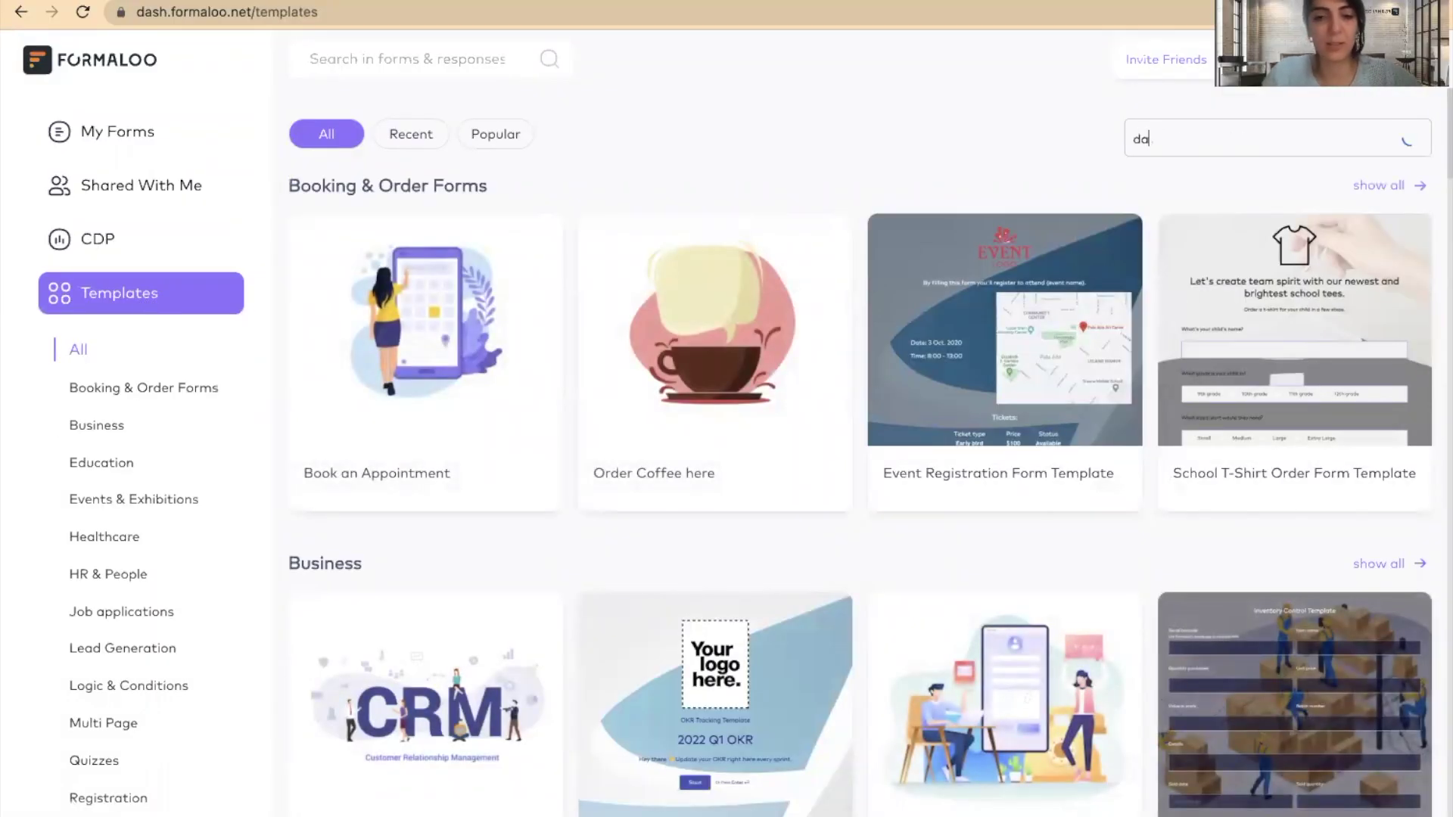
pyautogui.write('ily')
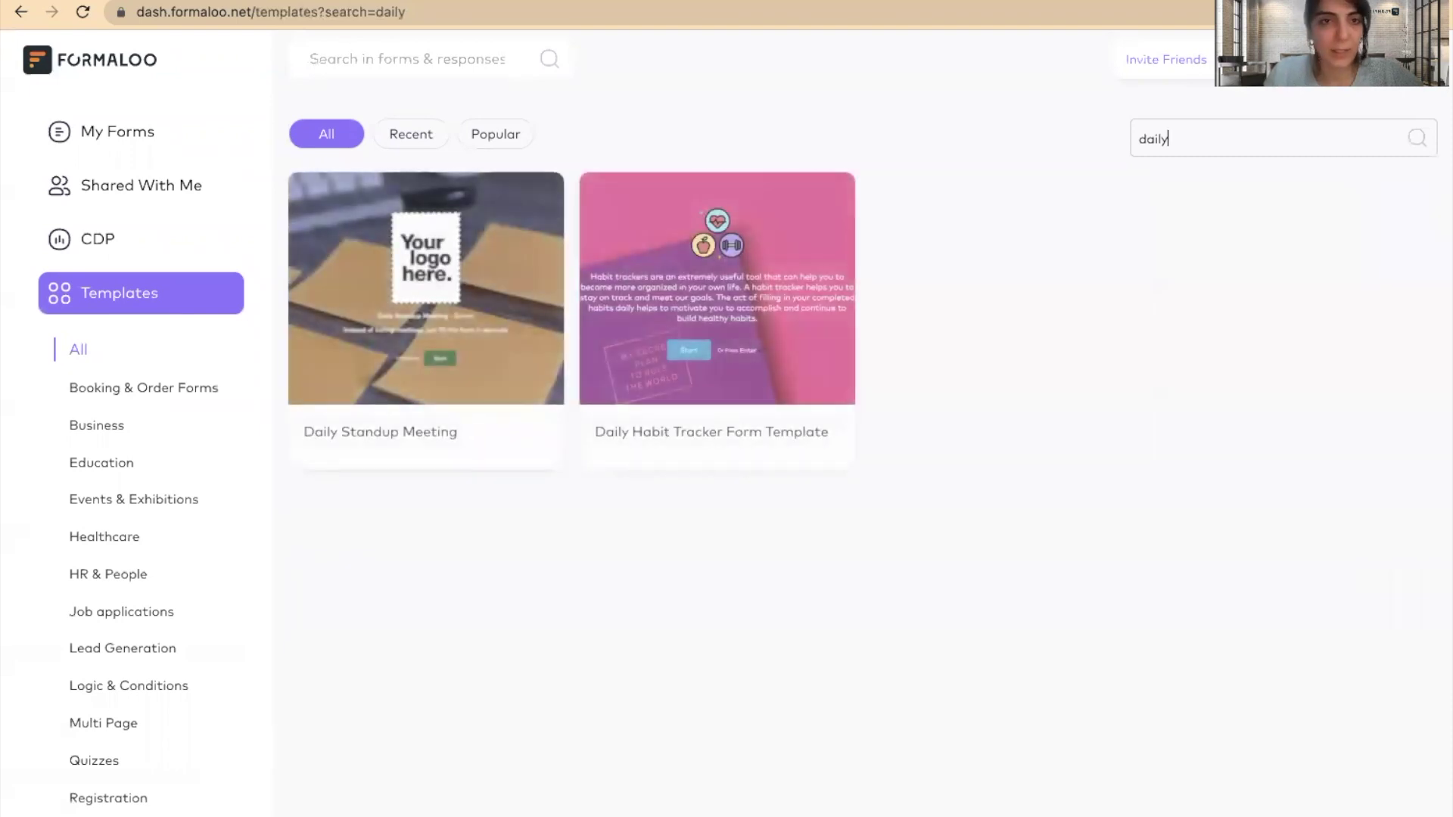
pyautogui.moveTo(636, 404)
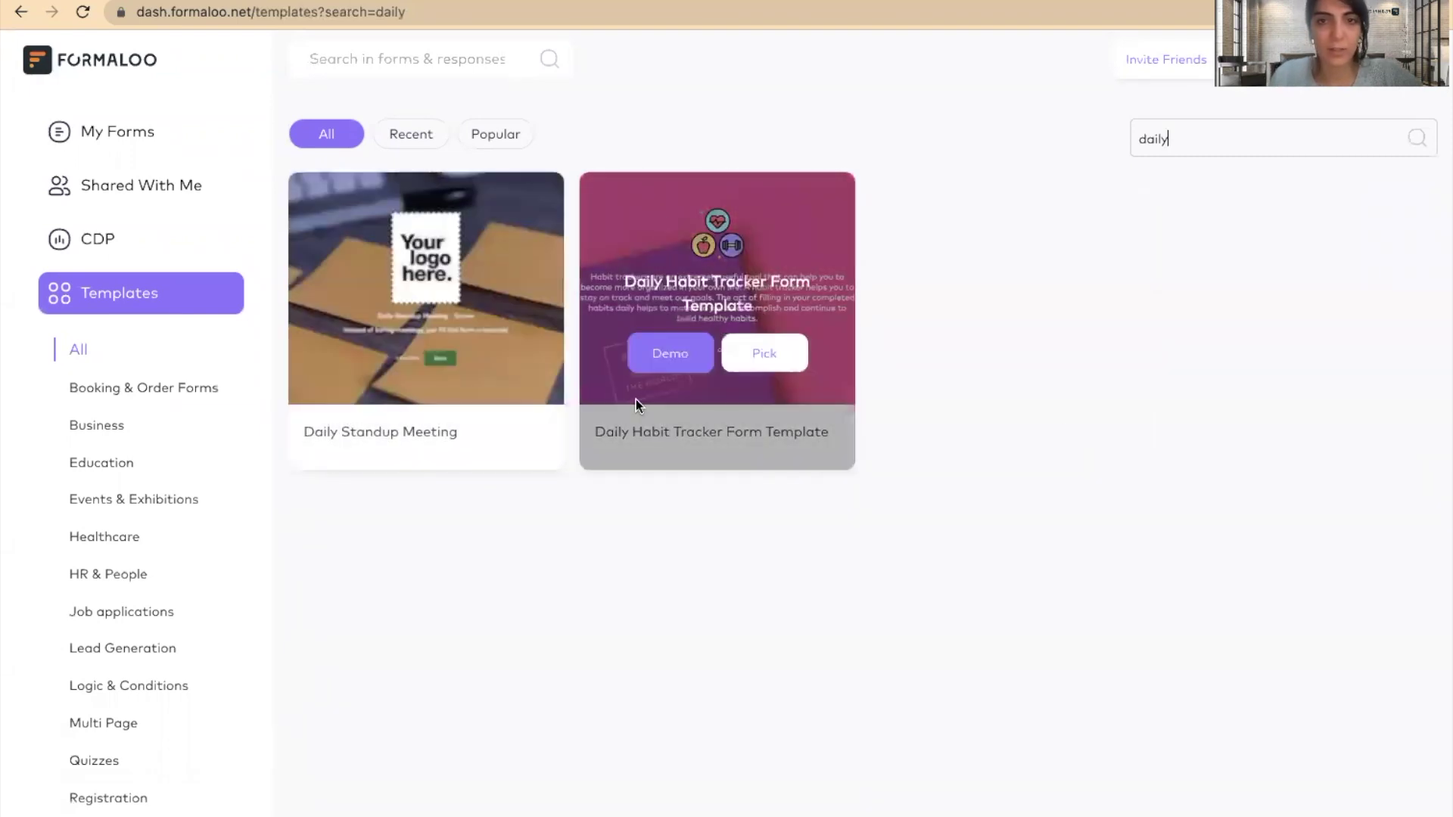
pyautogui.click(474, 342)
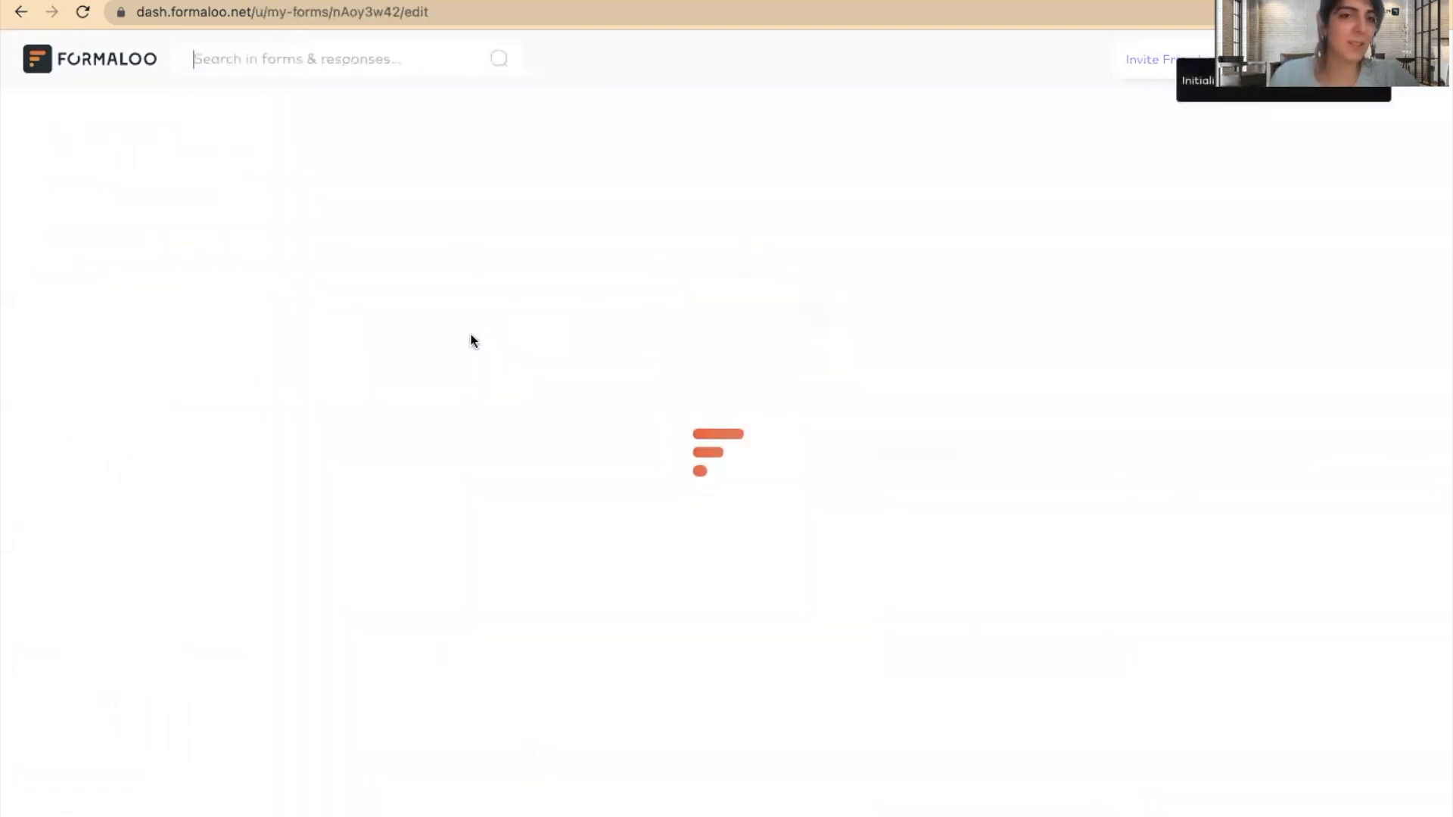
# Remove the '- Copy' suffix so the title reads 'Daily Standup Meeting'
pyautogui.scroll(-4, 878, 583)
pyautogui.scroll(-1, 878, 569)
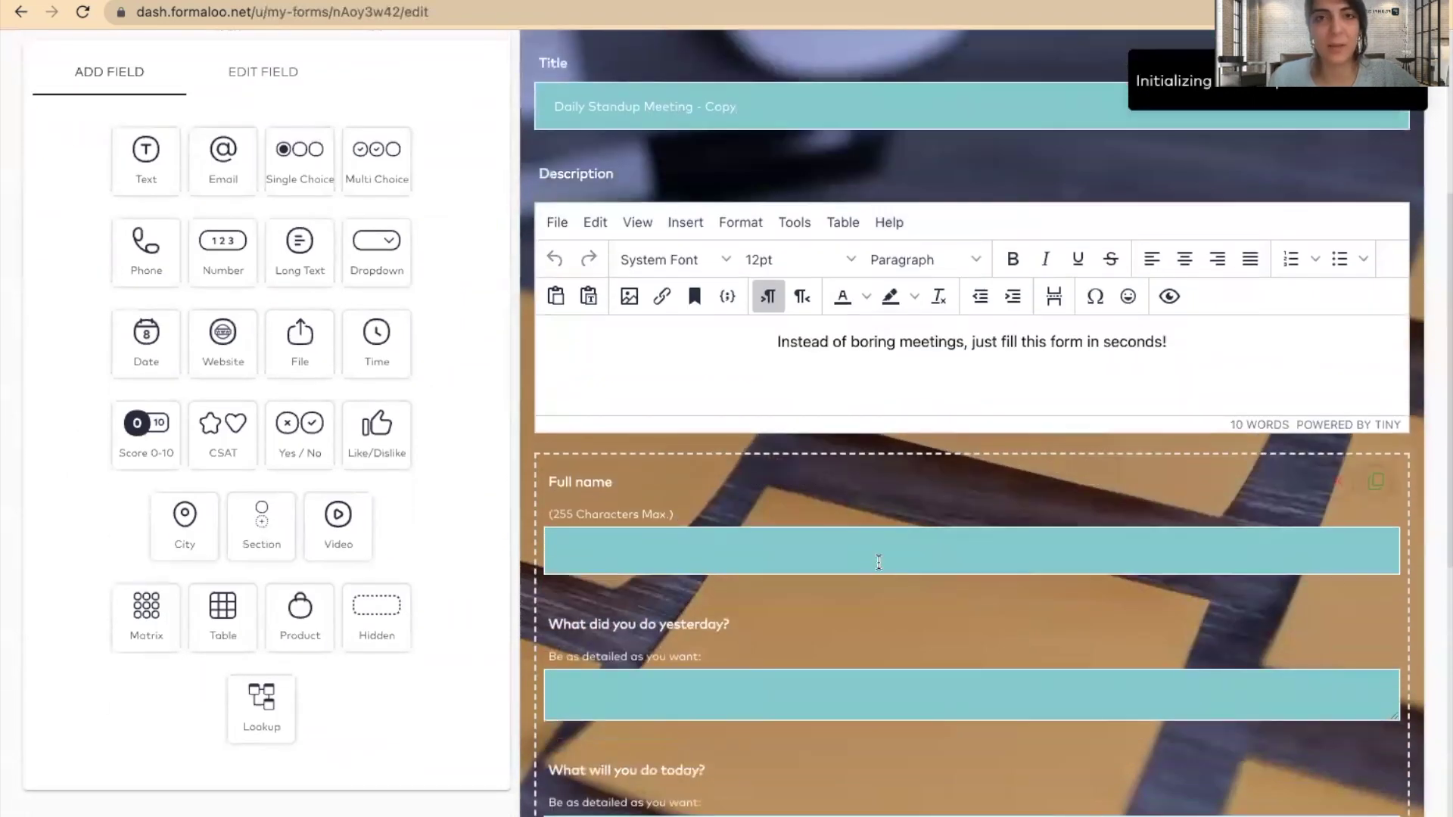
pyautogui.moveTo(736, 106); pyautogui.dragTo(705, 106)
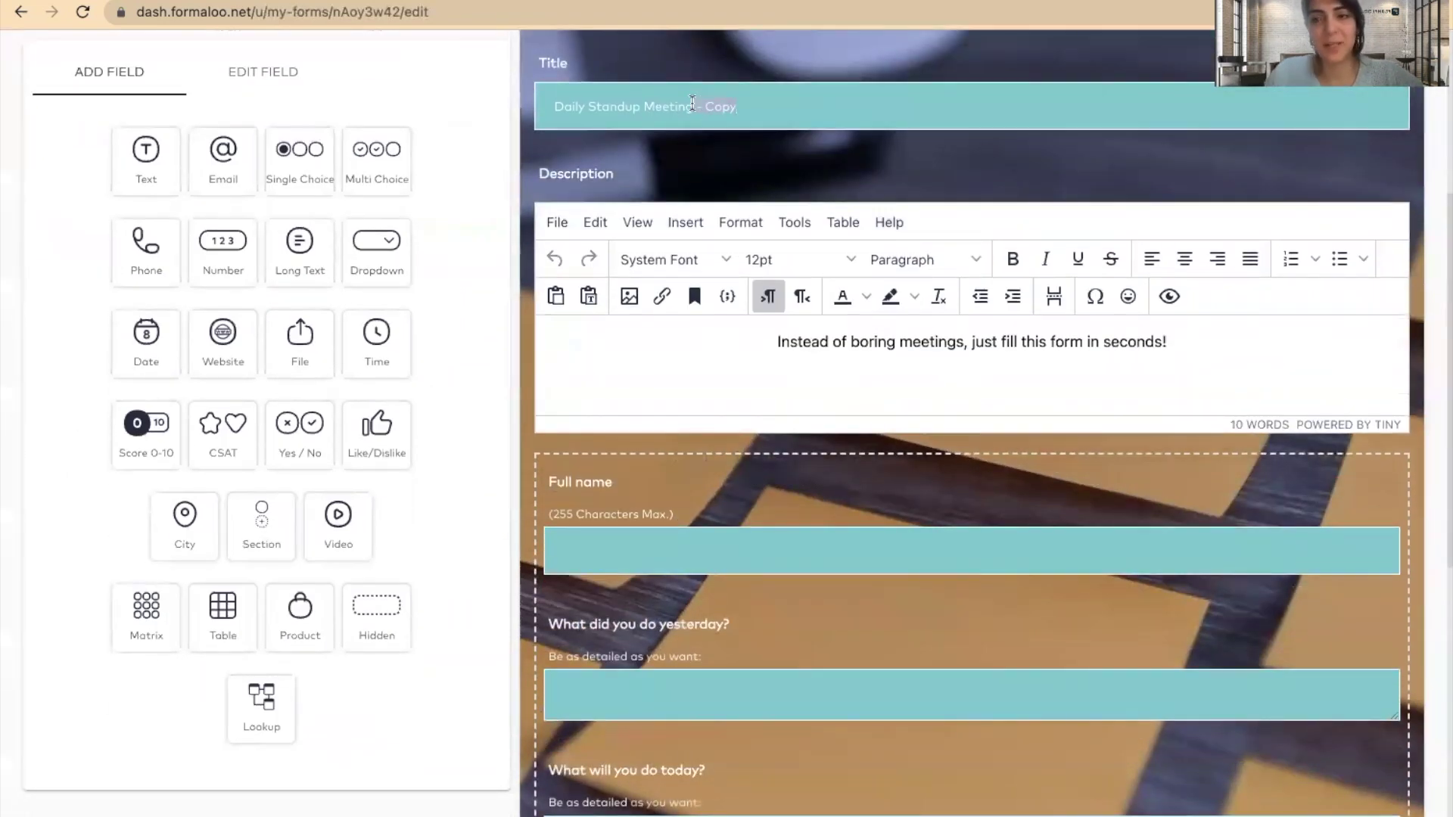
pyautogui.press('BackSpace')
pyautogui.scroll(-2, 849, 351)
pyautogui.scroll(-3, 849, 351)
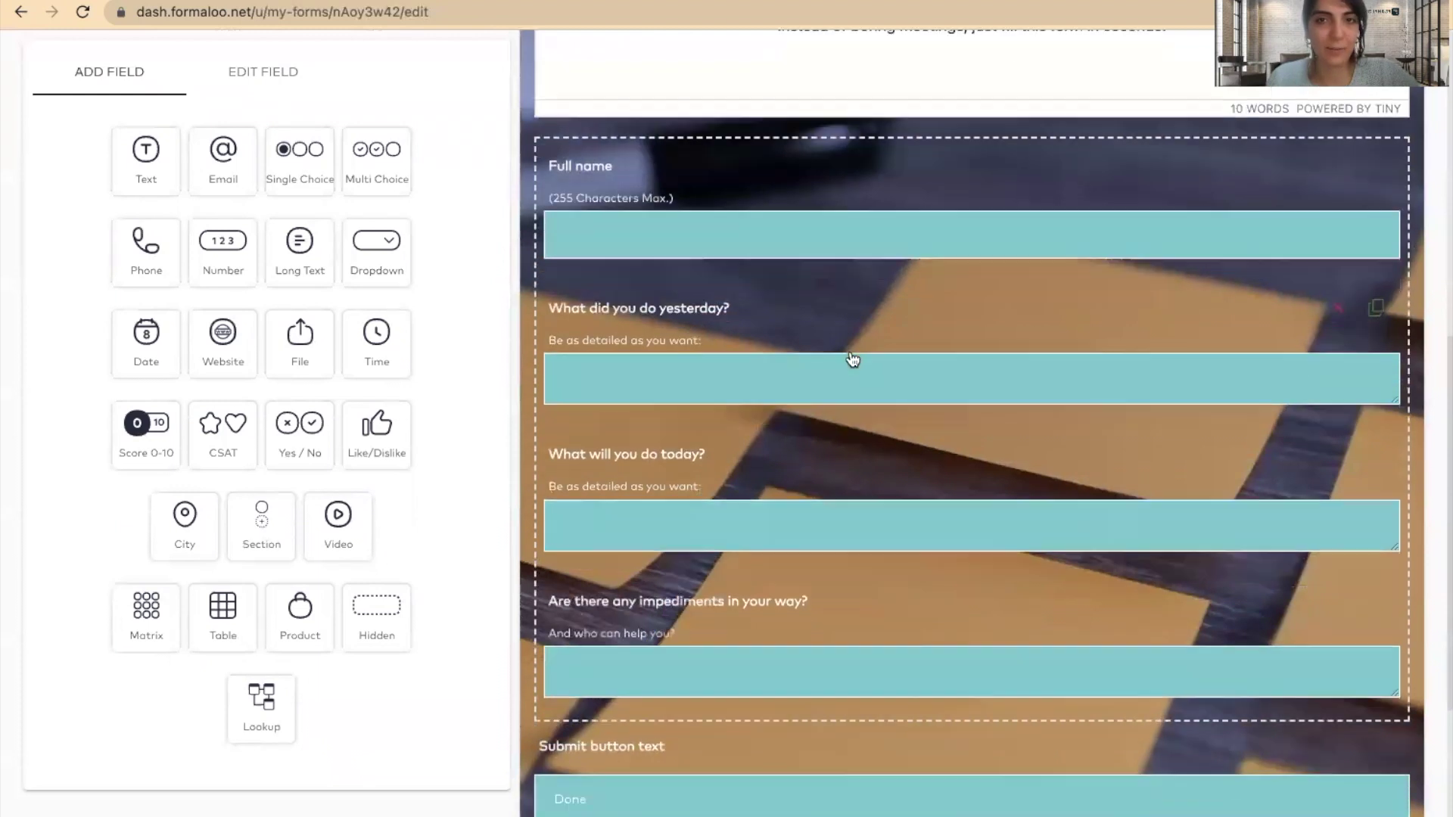
pyautogui.scroll(4, 850, 351)
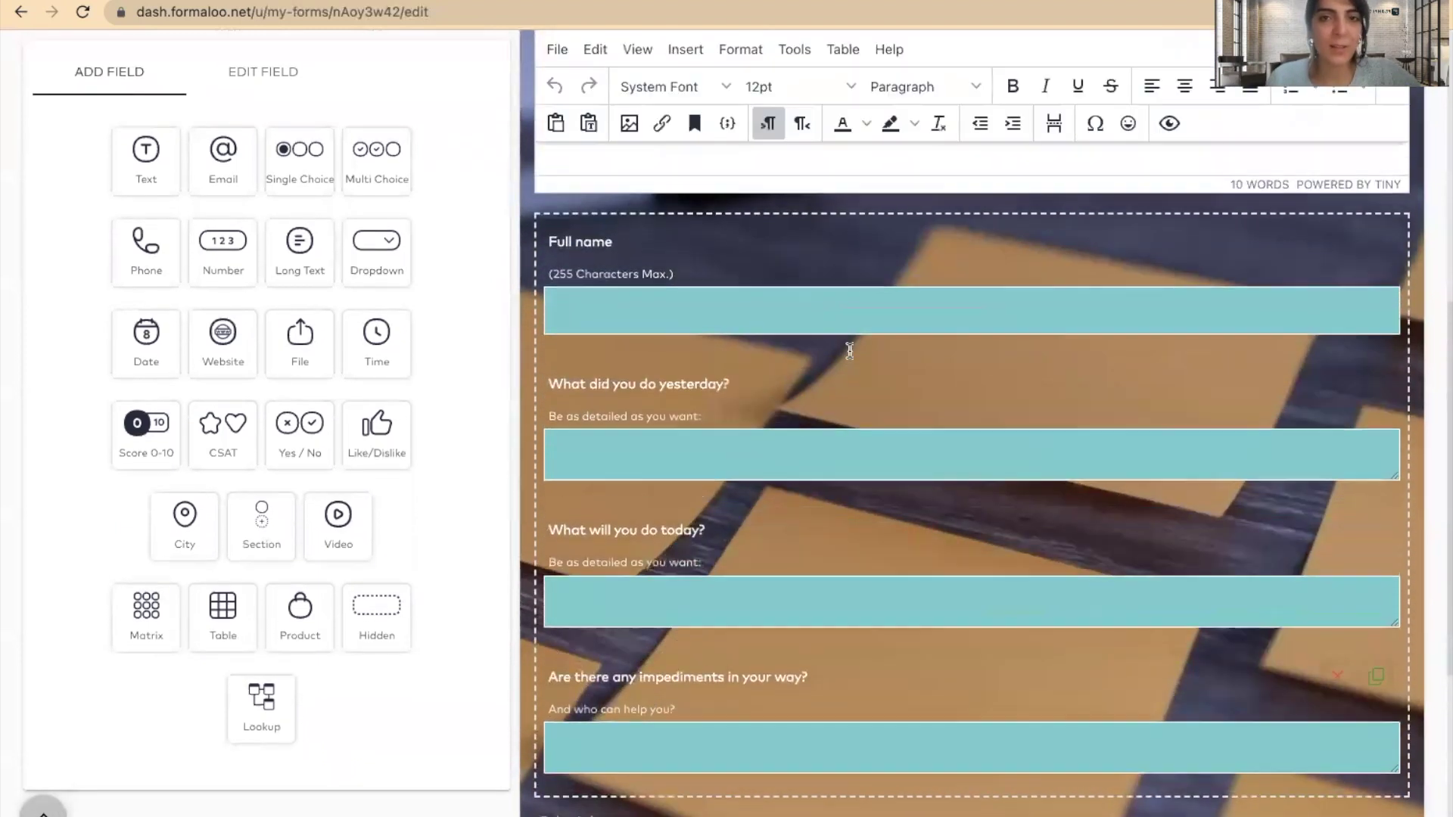
pyautogui.scroll(5, 850, 389)
pyautogui.scroll(3, 851, 389)
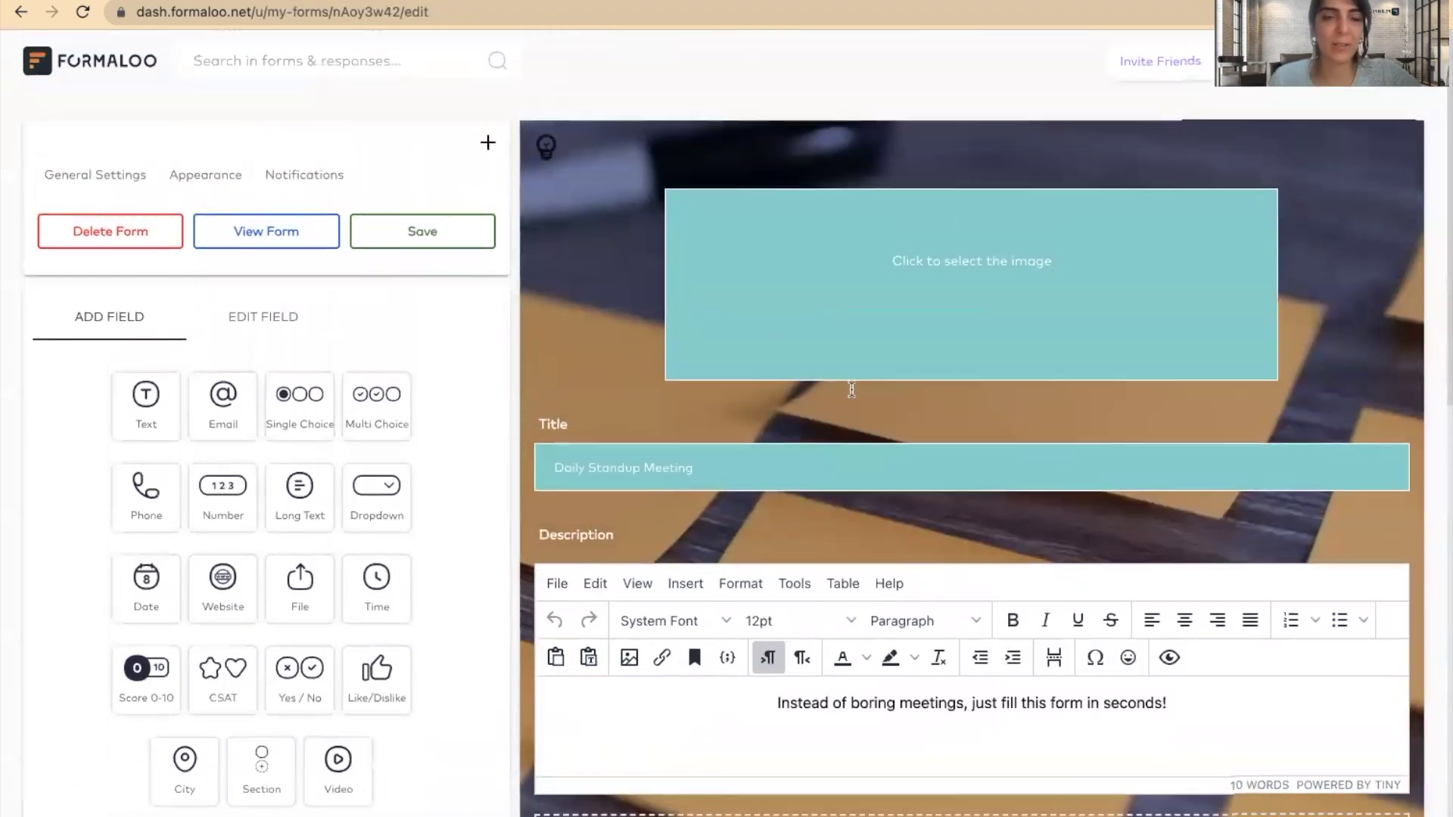
# Save the Daily Standup Meeting form and preview its first question on the live form
pyautogui.click(420, 229)
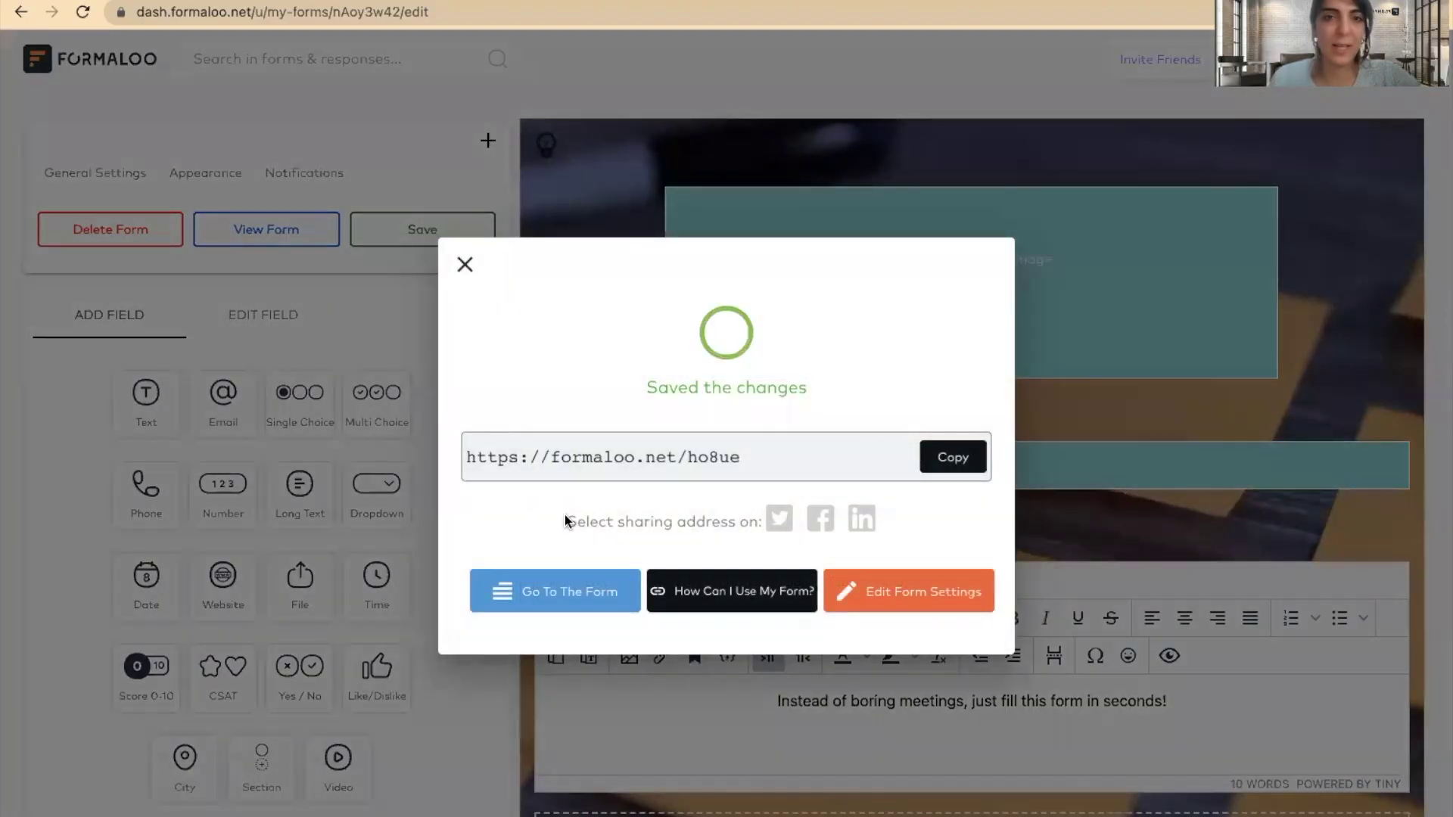
pyautogui.click(550, 589)
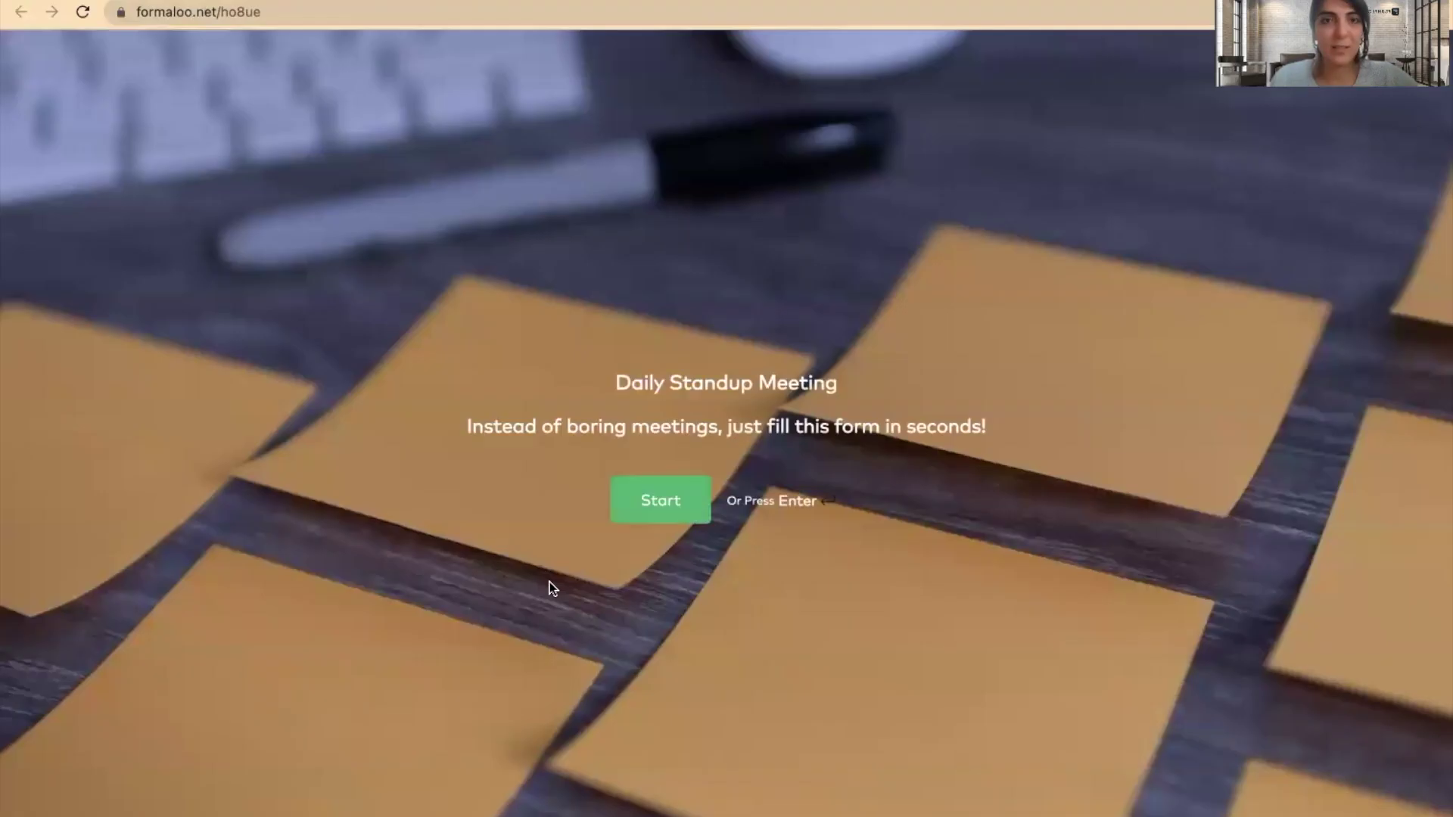
pyautogui.click(650, 501)
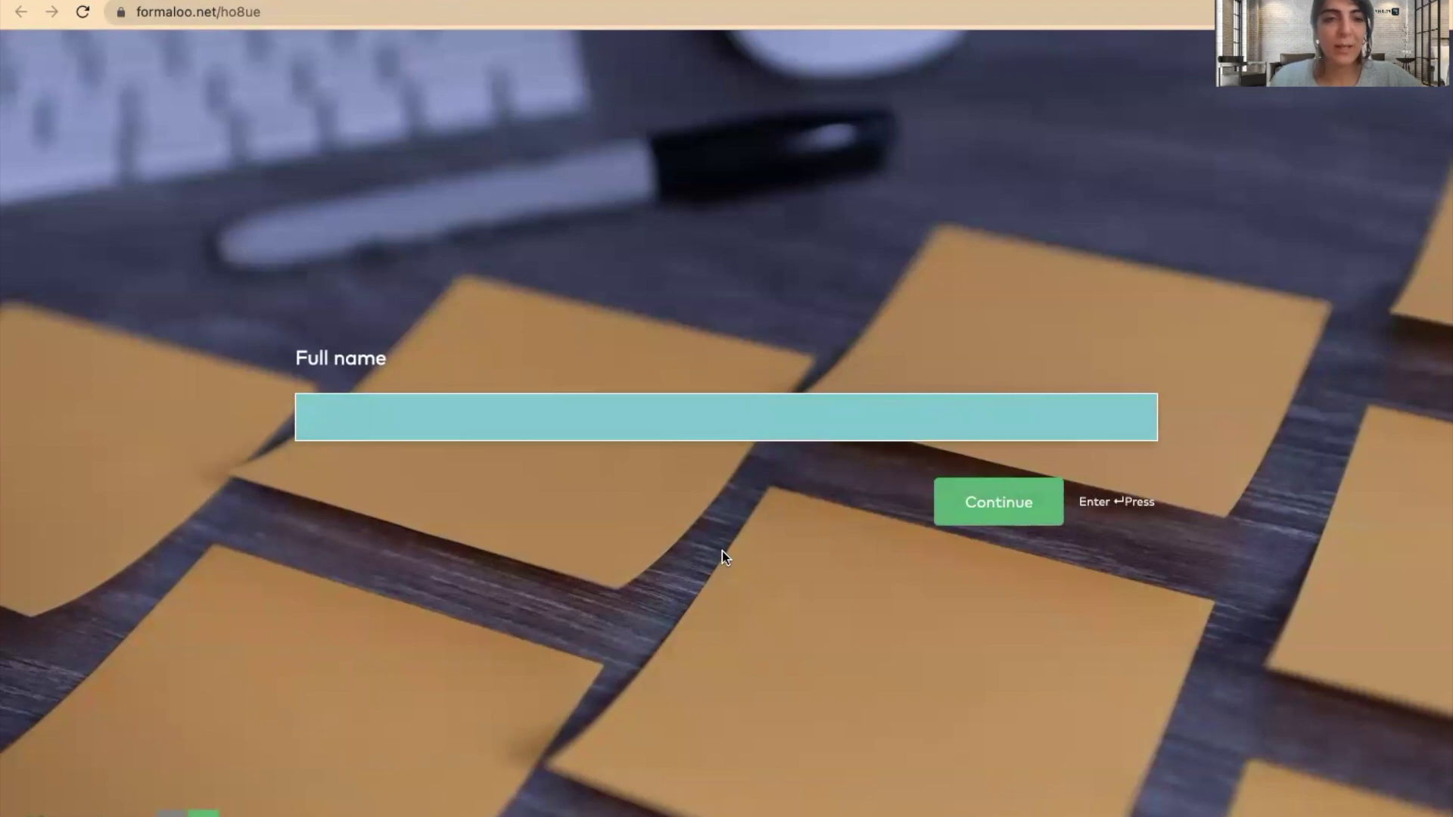
pyautogui.hotkey('ctrl', 'w')
pyautogui.click(465, 264)
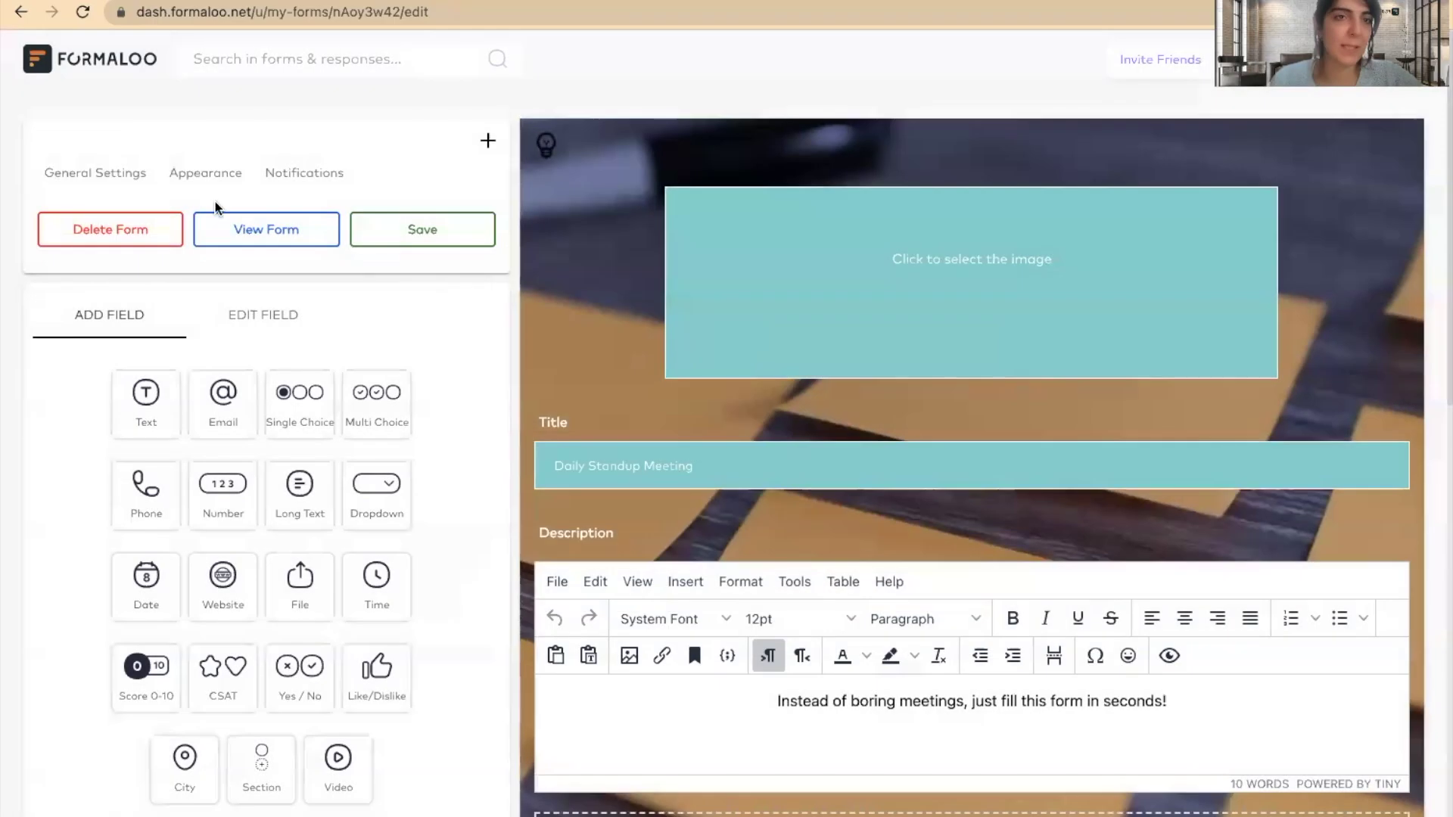
# Switch the form type to Single step, save, and check the live layout
pyautogui.click(205, 174)
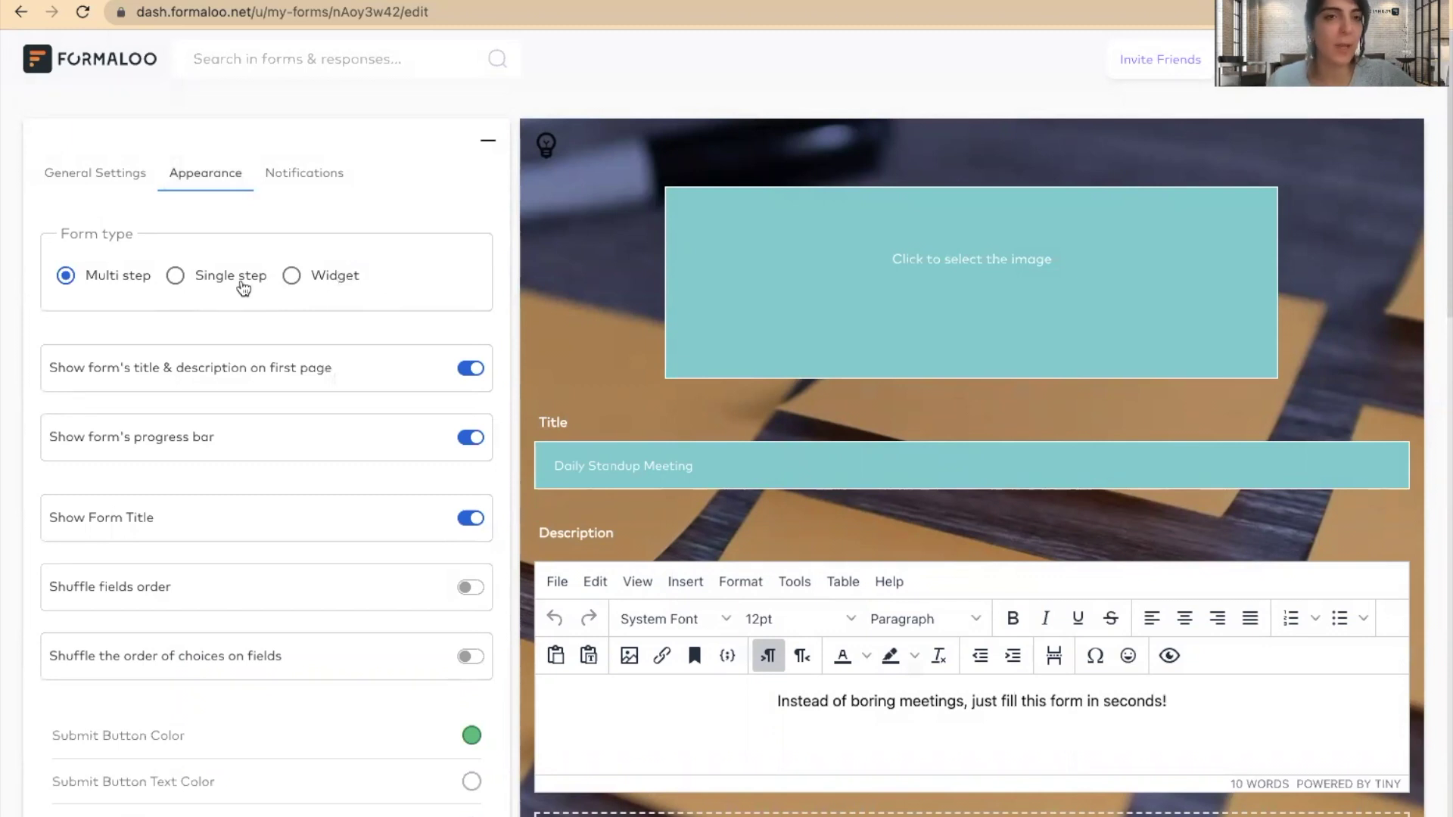
pyautogui.click(236, 279)
pyautogui.scroll(-2, 314, 454)
pyautogui.scroll(-10, 431, 750)
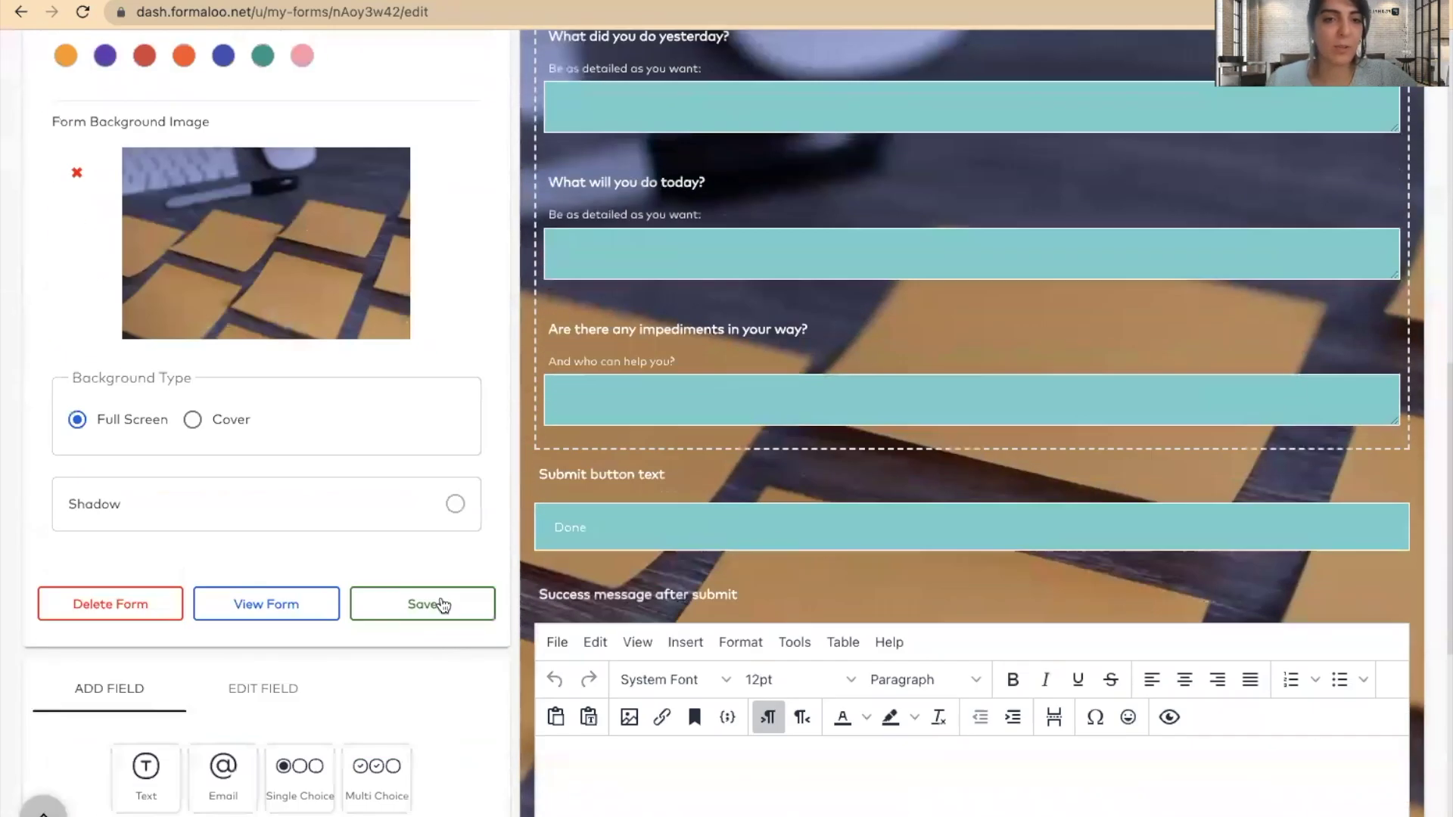
pyautogui.click(438, 603)
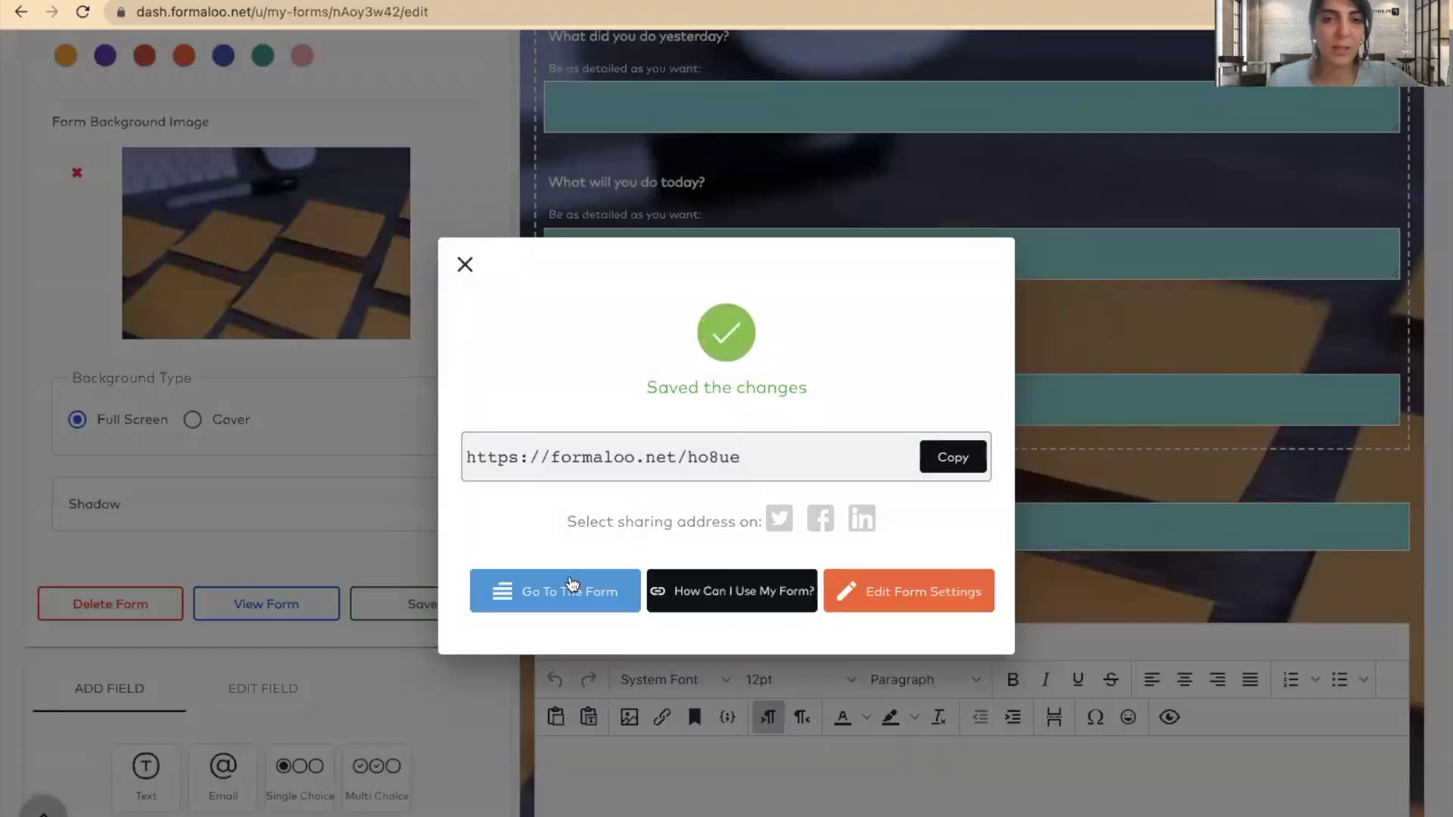
pyautogui.click(572, 587)
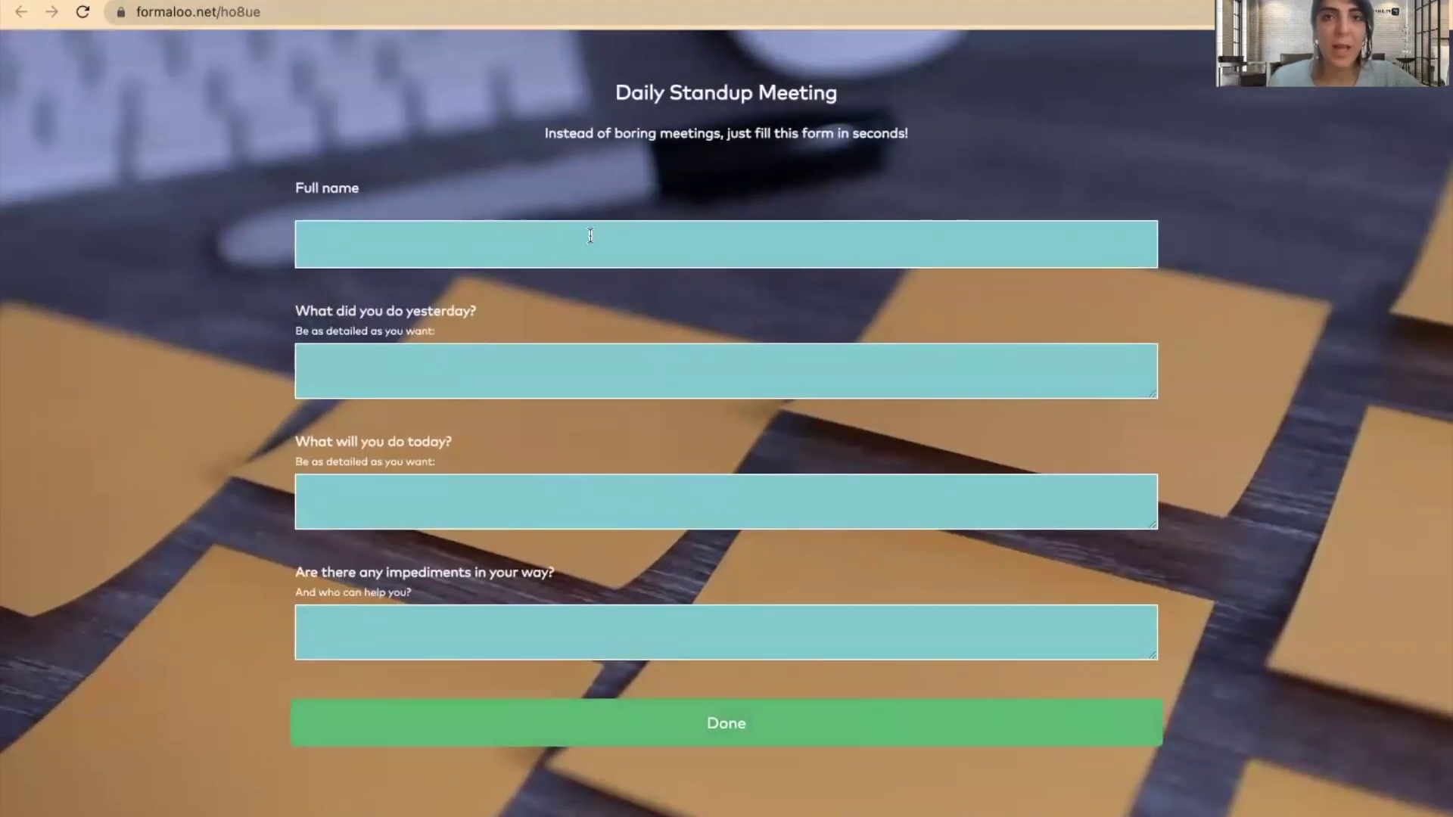
pyautogui.hotkey('ctrl', 'w')
pyautogui.click(463, 261)
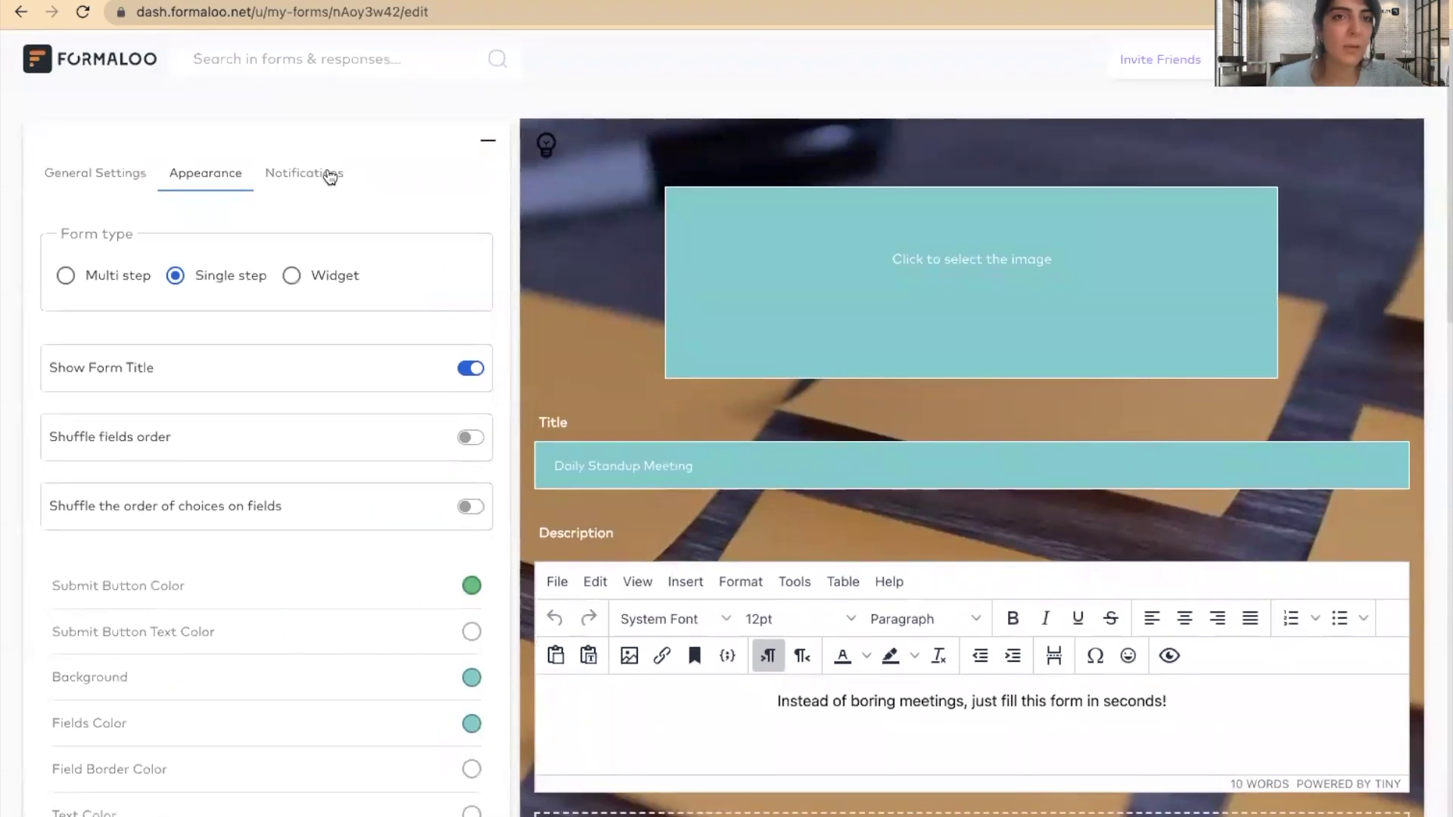
# Review the Notifications and General settings and the address field, then return to Team management
pyautogui.click(330, 176)
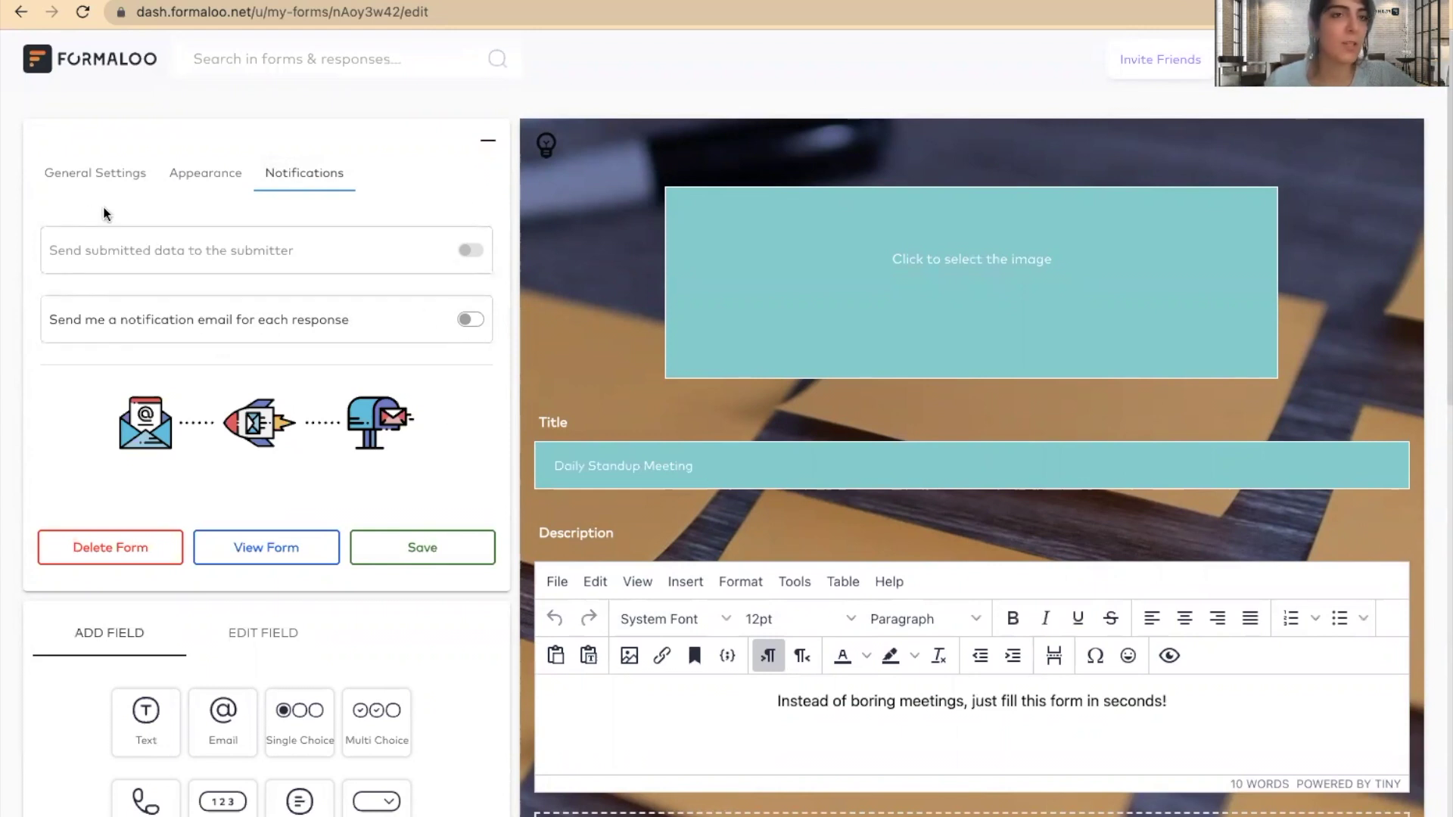
pyautogui.click(100, 177)
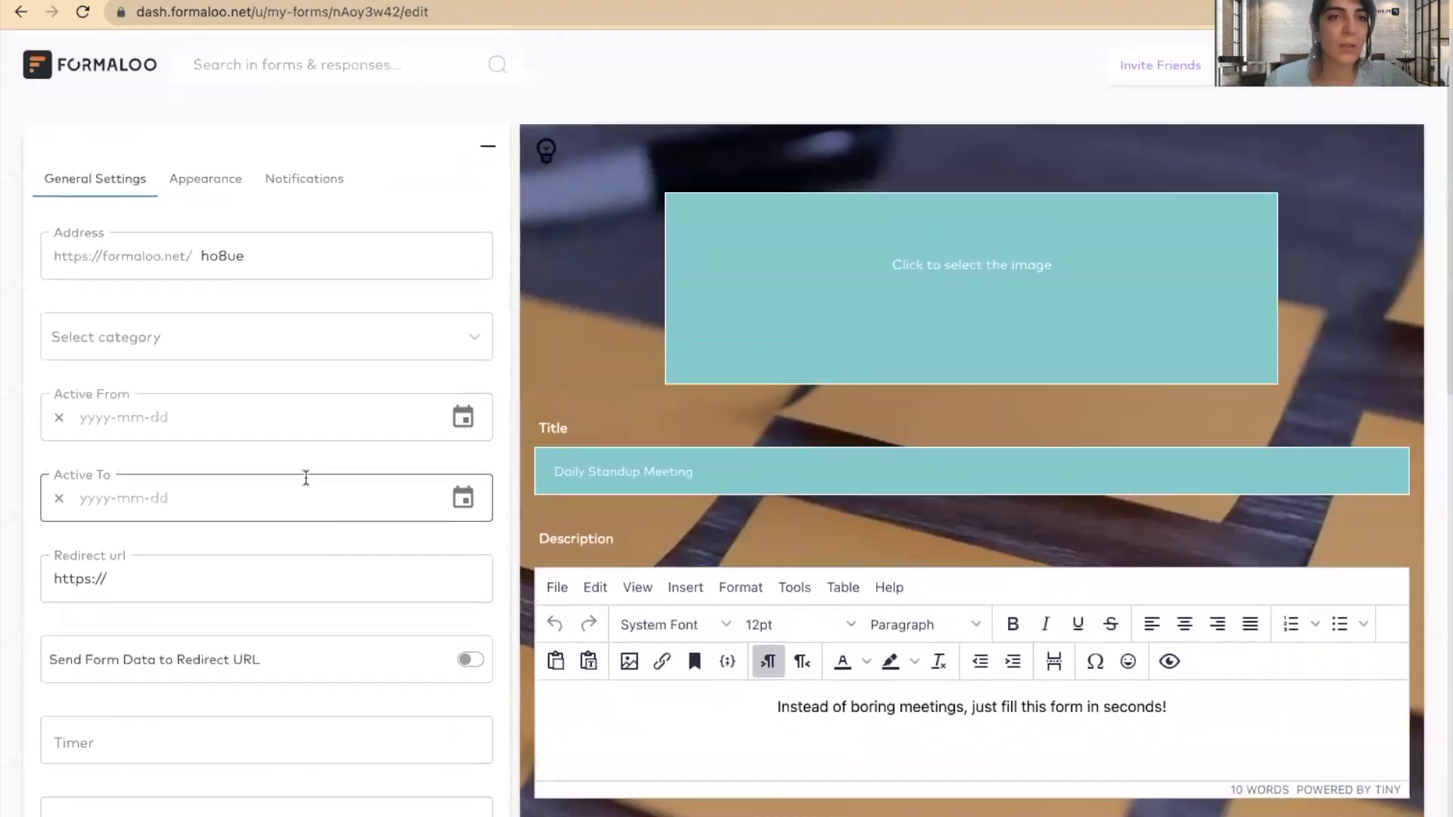
pyautogui.doubleClick(225, 254)
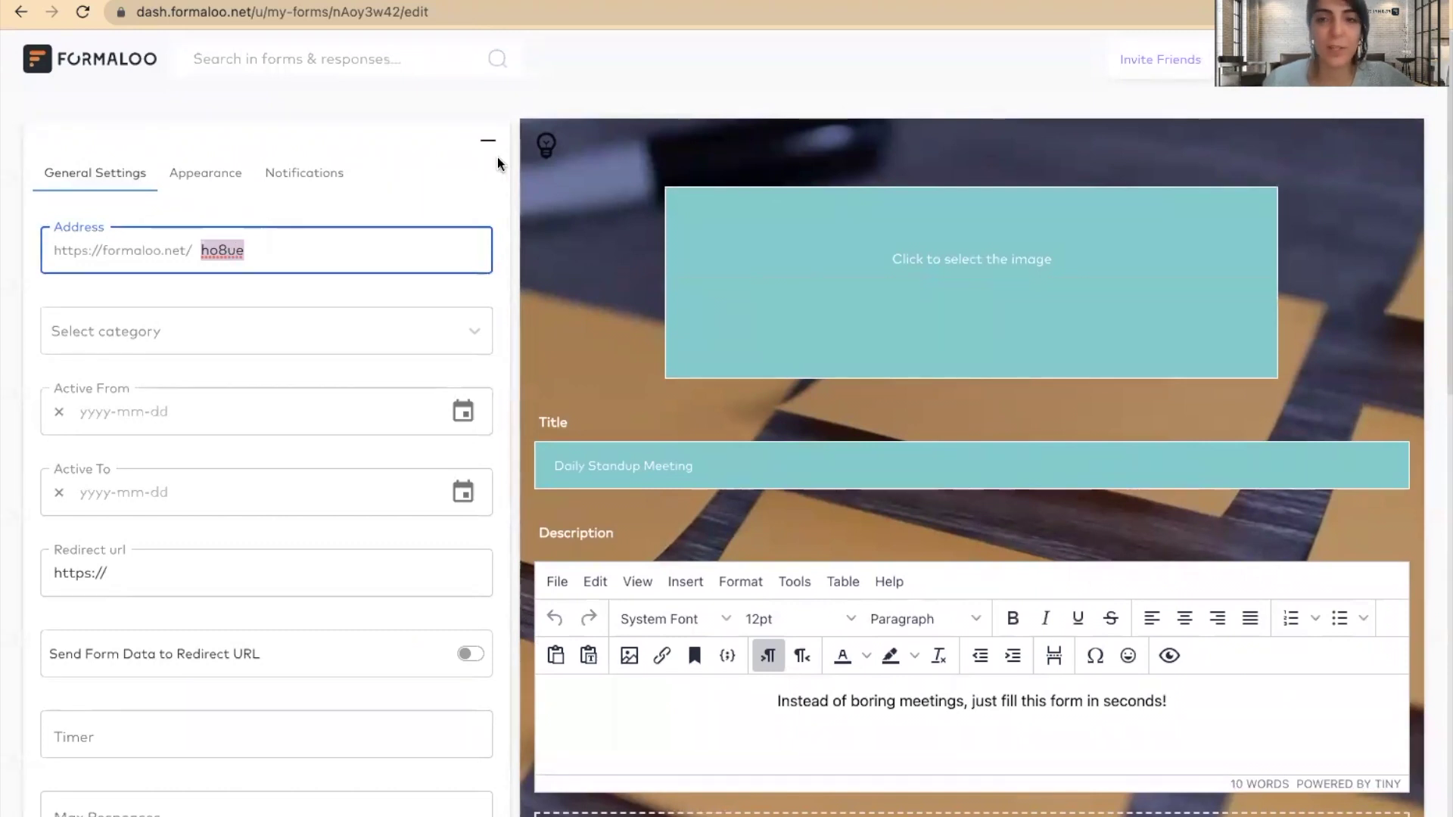
pyautogui.click(416, 159)
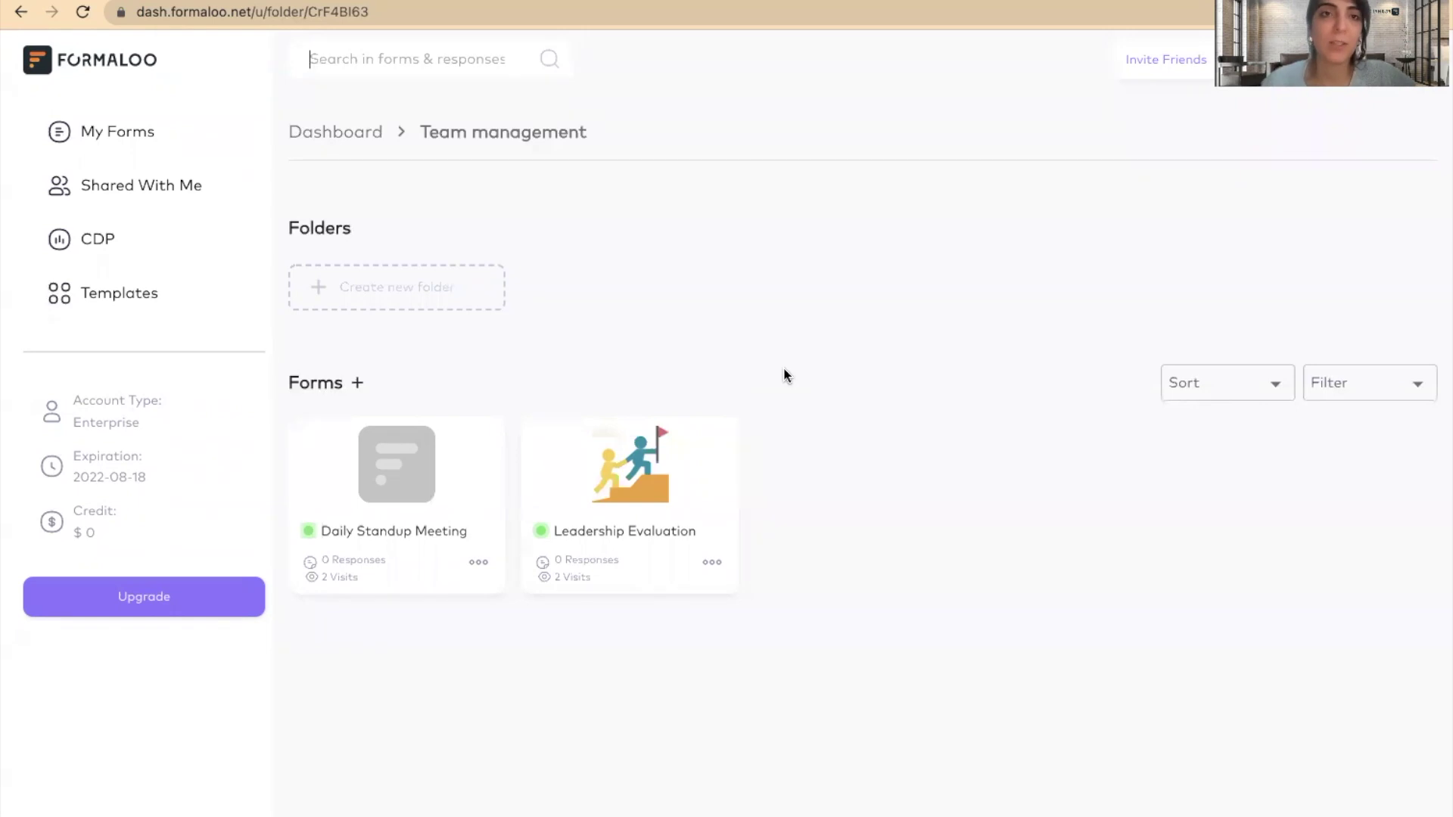
# Open the Leadership Evaluation integrations and browse the Google Sheets, Slack, Gmail and Trello zaps
pyautogui.click(640, 480)
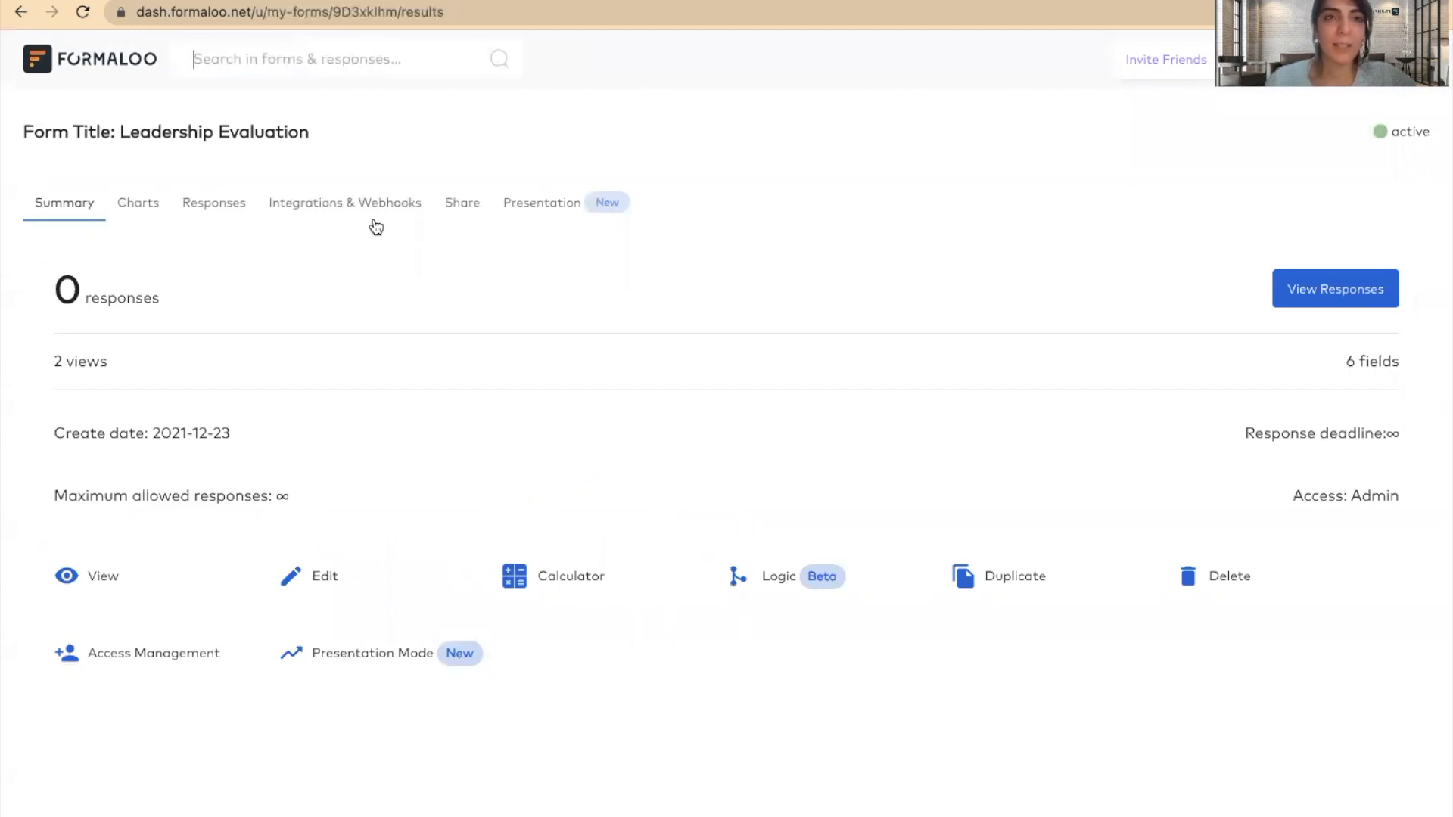
pyautogui.click(394, 212)
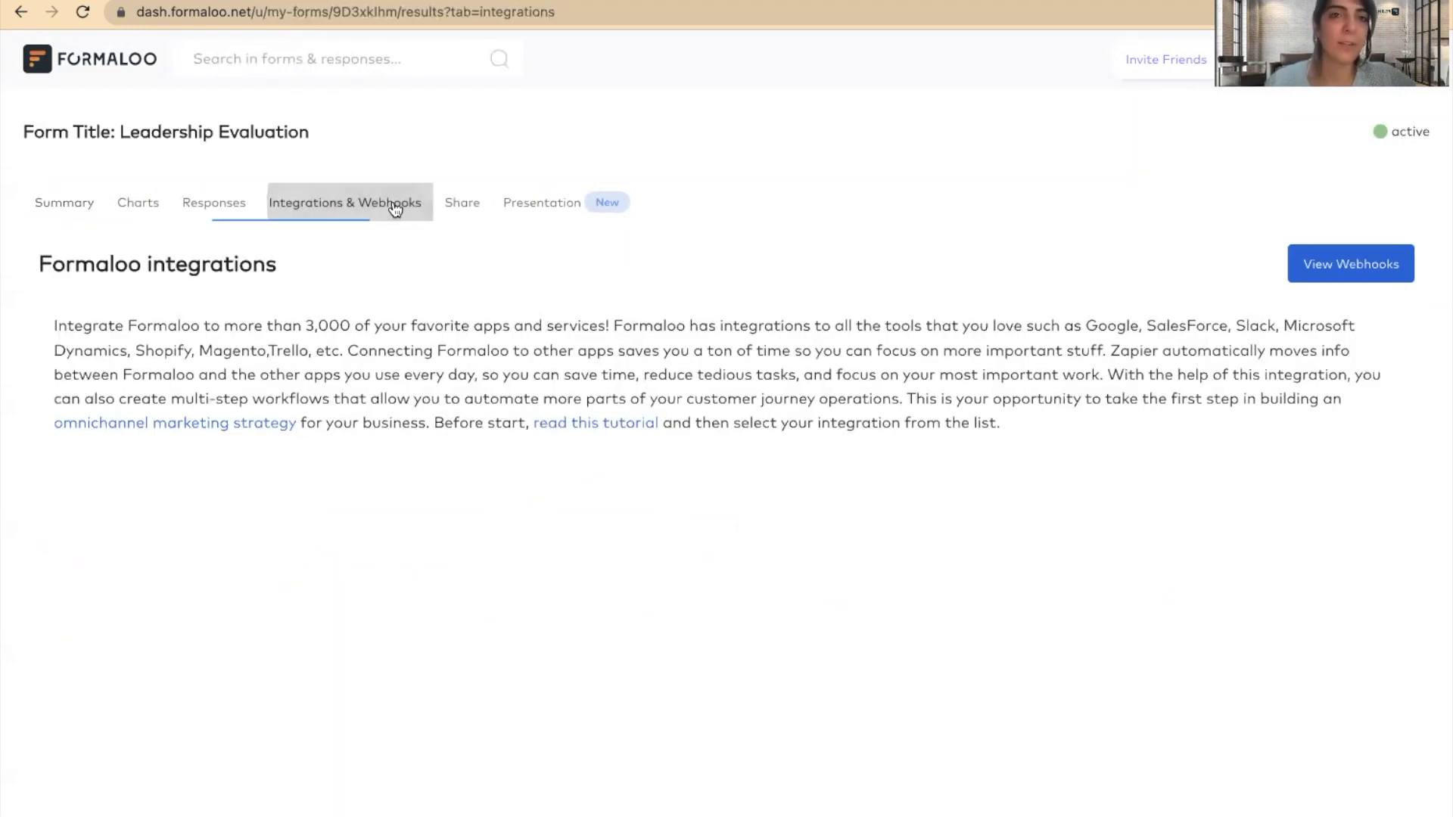
pyautogui.scroll(-2, 744, 412)
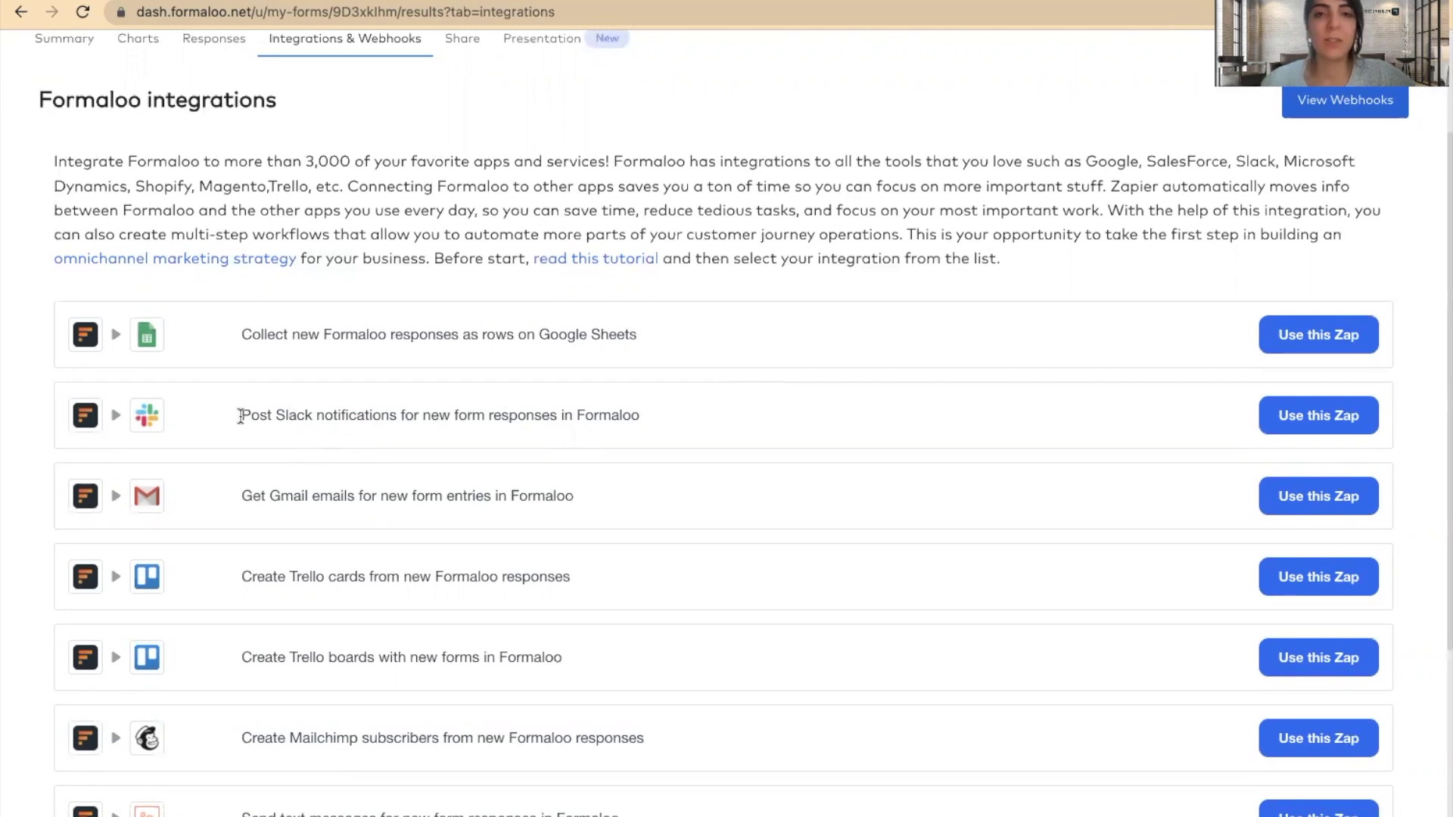
pyautogui.moveTo(240, 415); pyautogui.dragTo(706, 425)
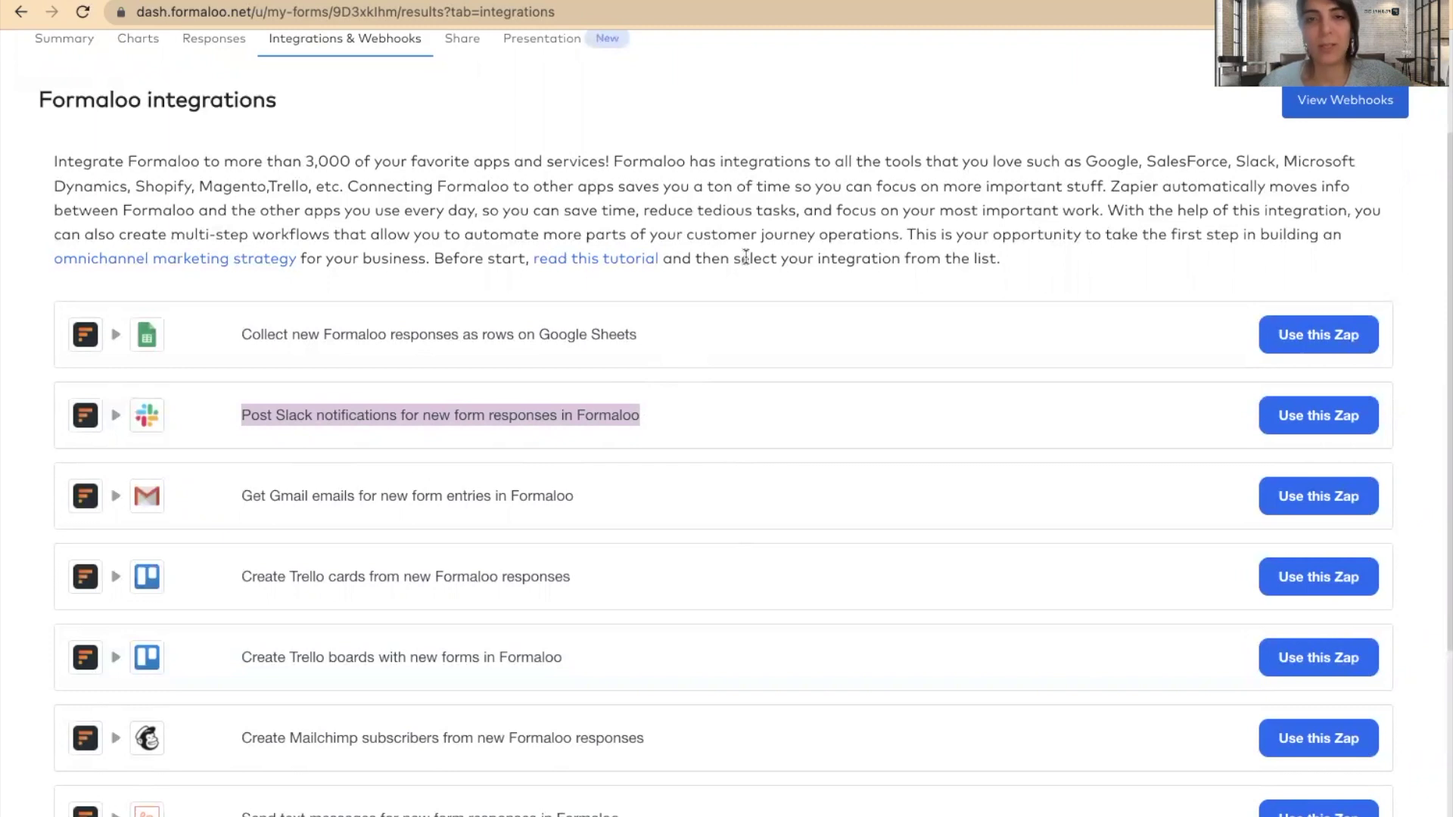
pyautogui.click(753, 200)
pyautogui.scroll(3, 681, 249)
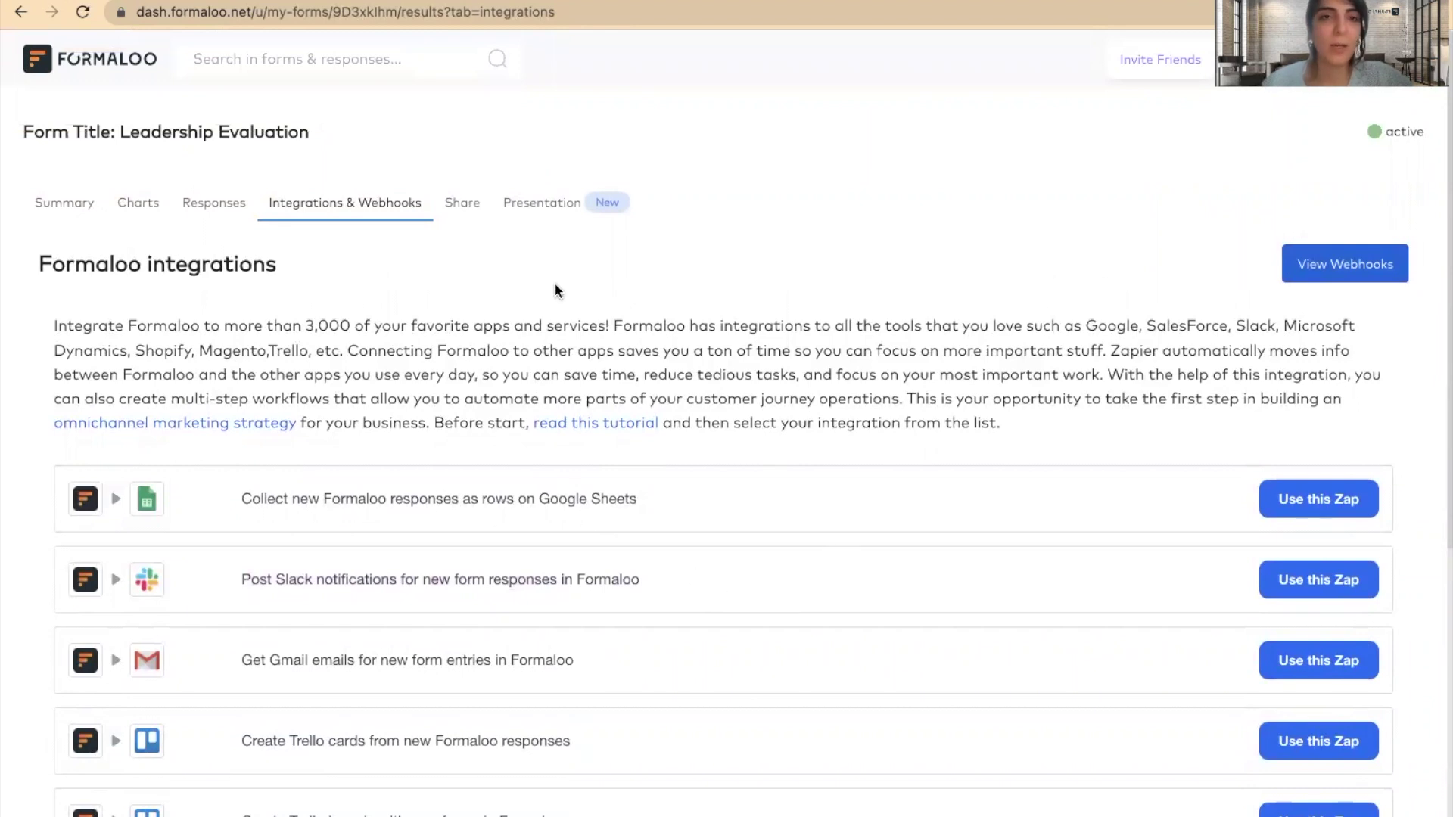
# Show the Leadership Evaluation Share page with its Script and Widget embed options
pyautogui.click(459, 212)
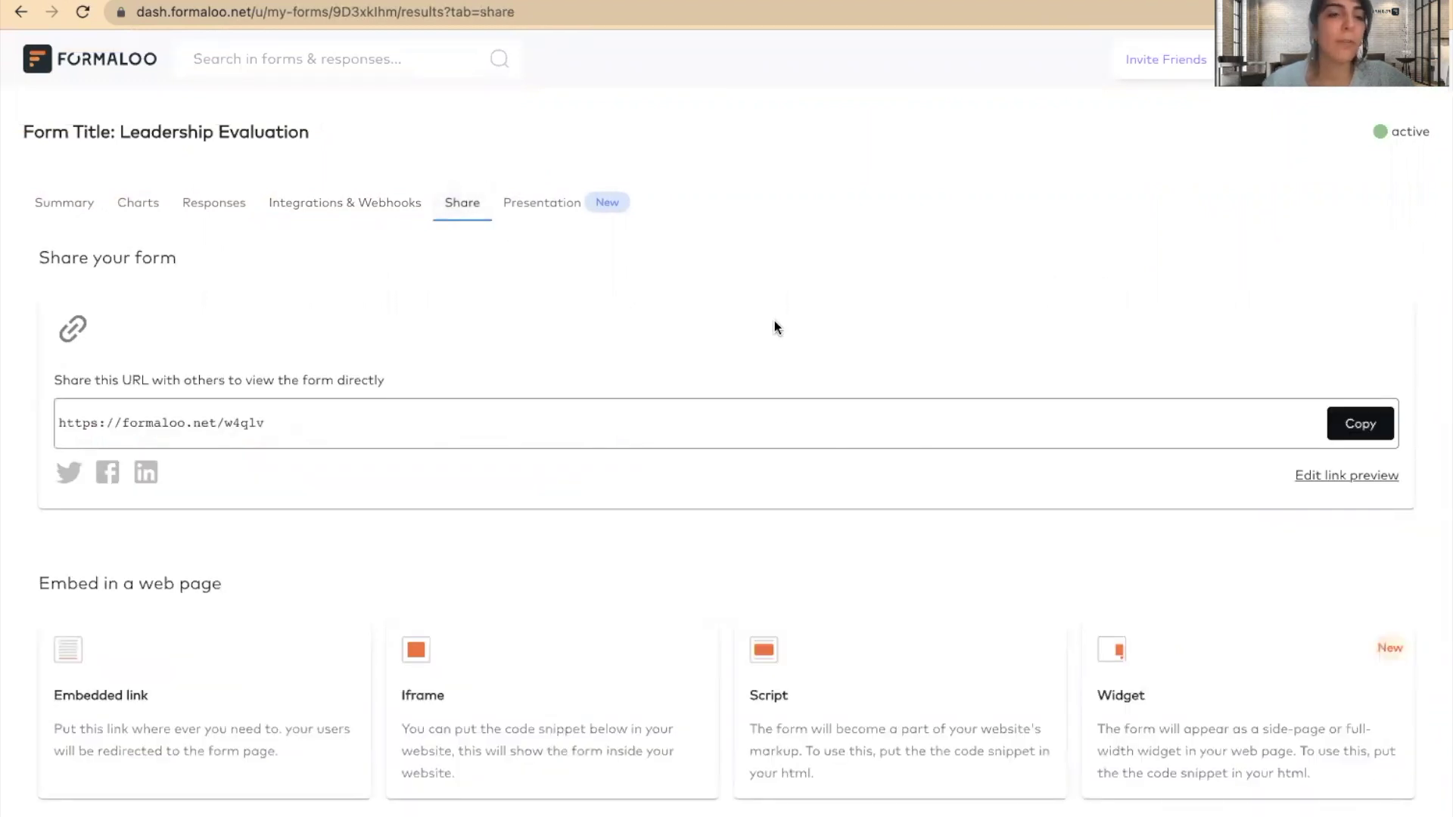
pyautogui.click(842, 698)
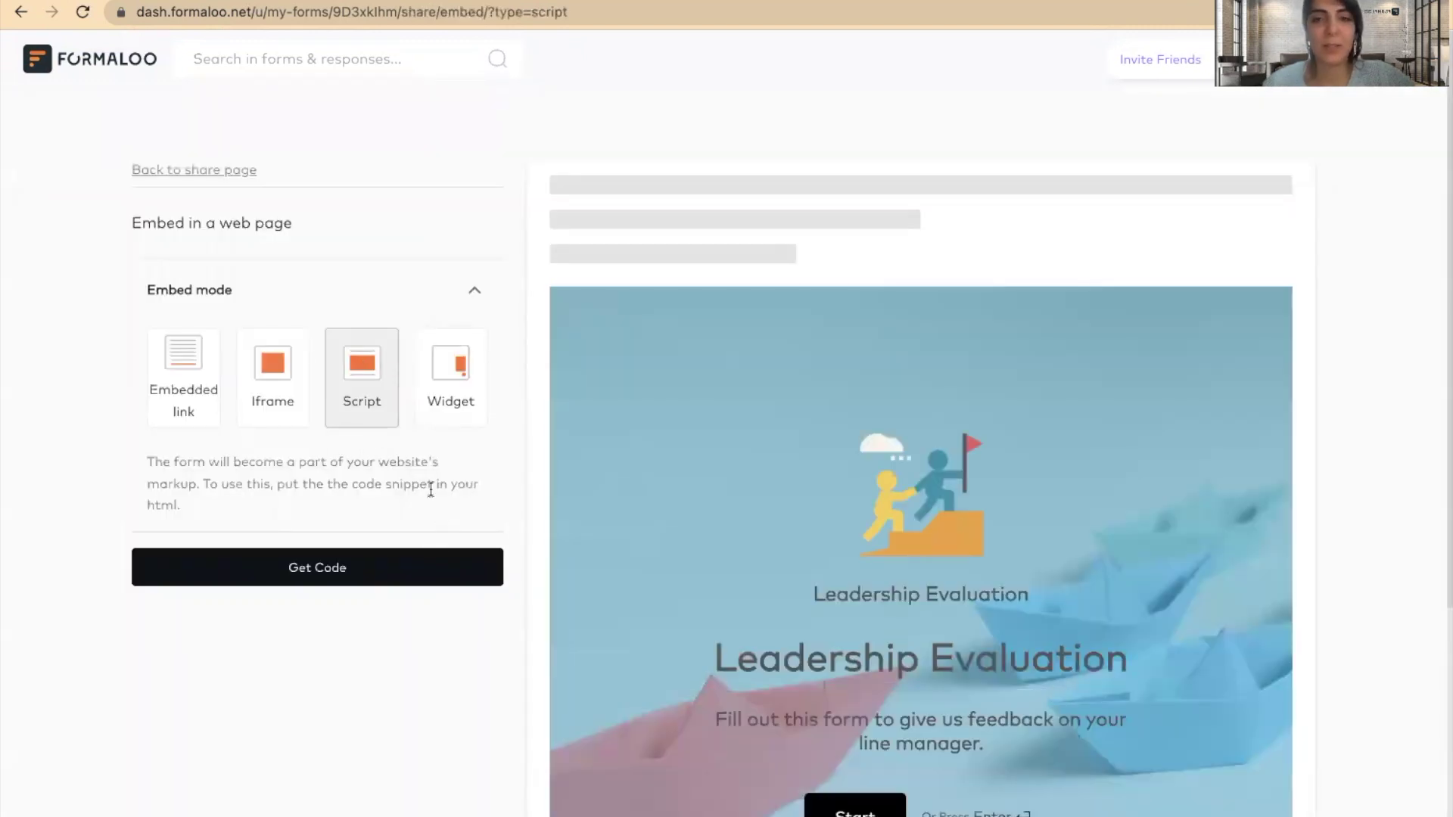
pyautogui.click(442, 389)
# Try the widget preview, stepping through two questions before closing it
pyautogui.click(1285, 566)
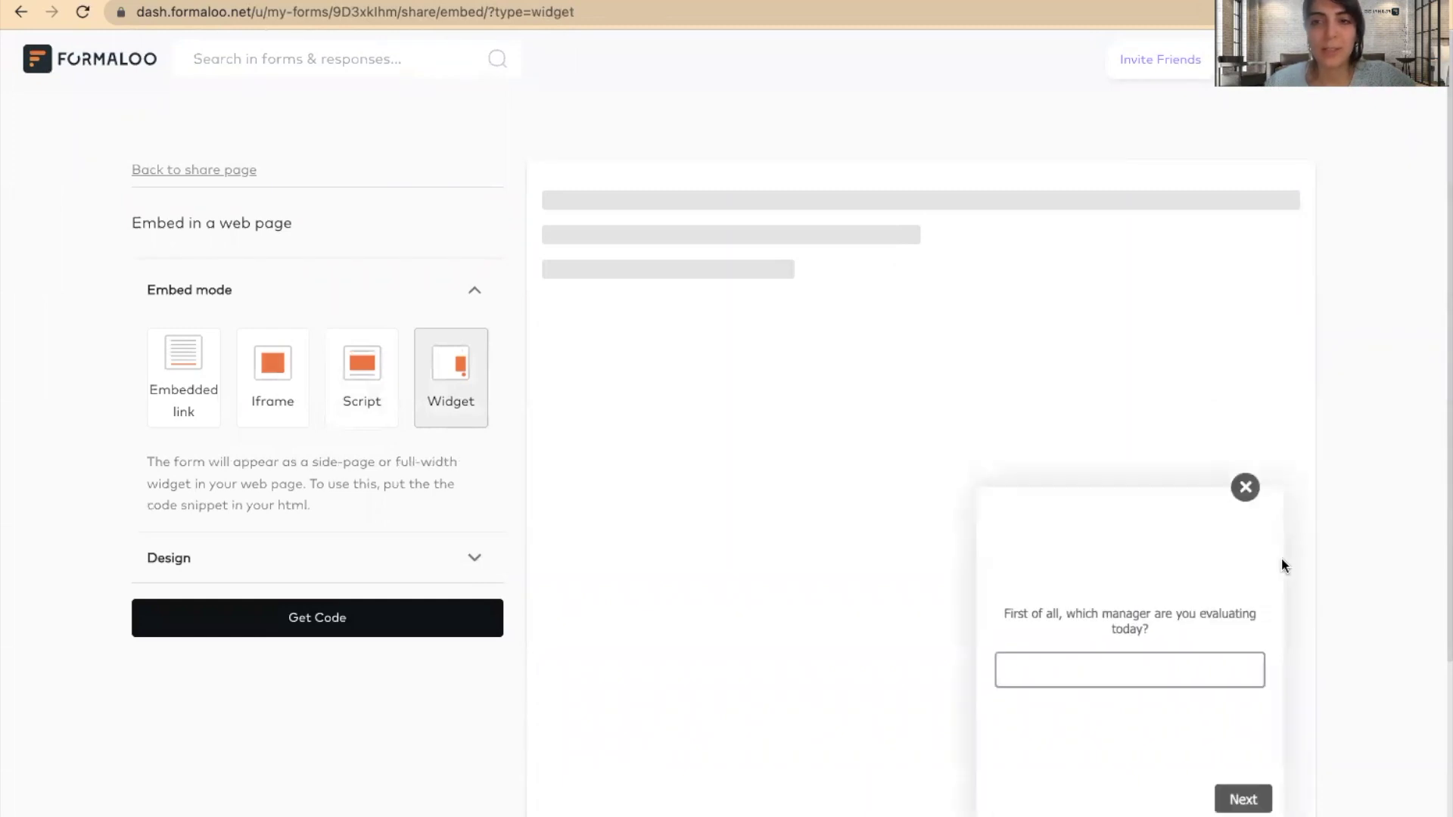
pyautogui.click(1233, 791)
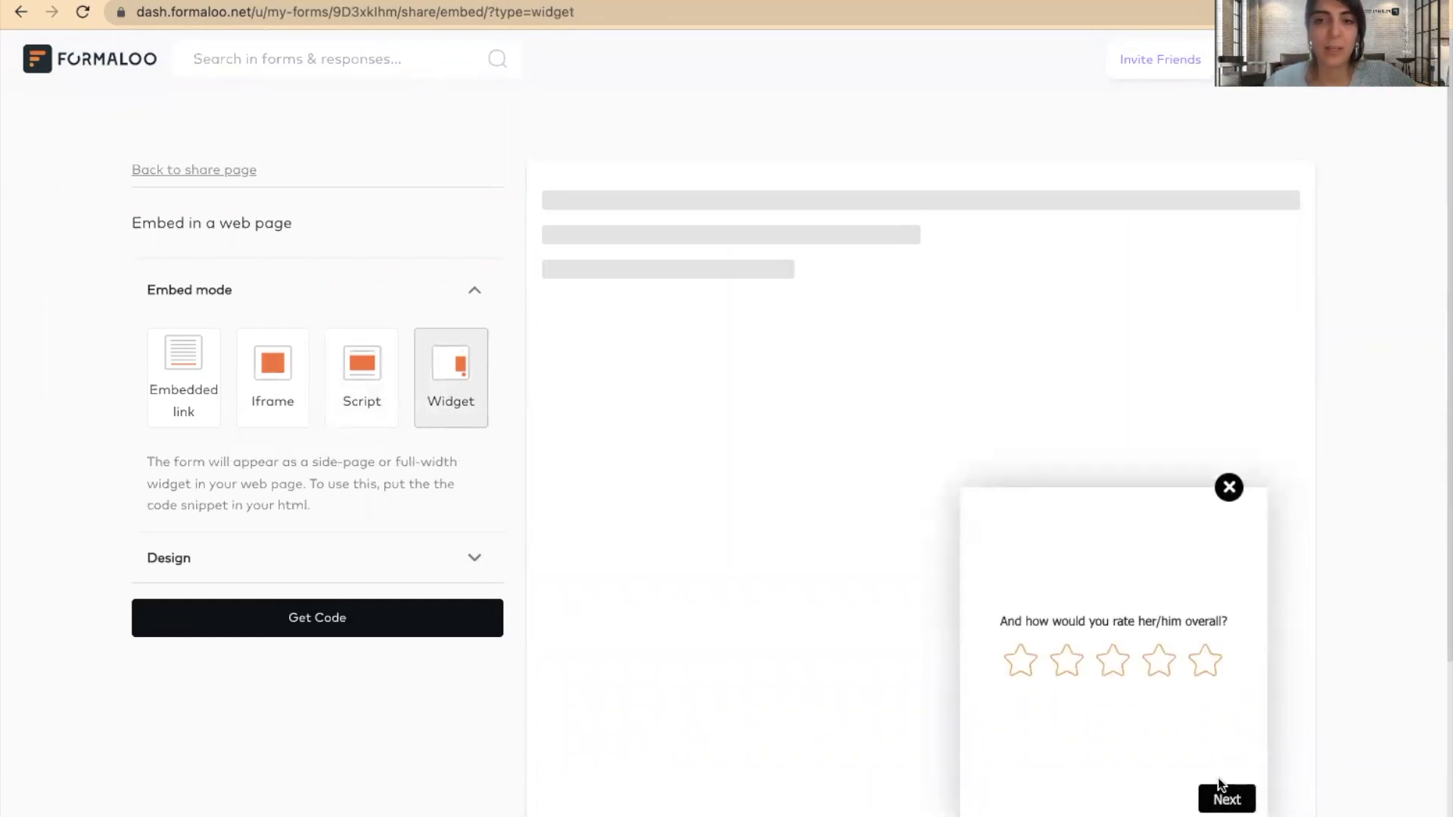
pyautogui.click(1233, 801)
pyautogui.click(1228, 488)
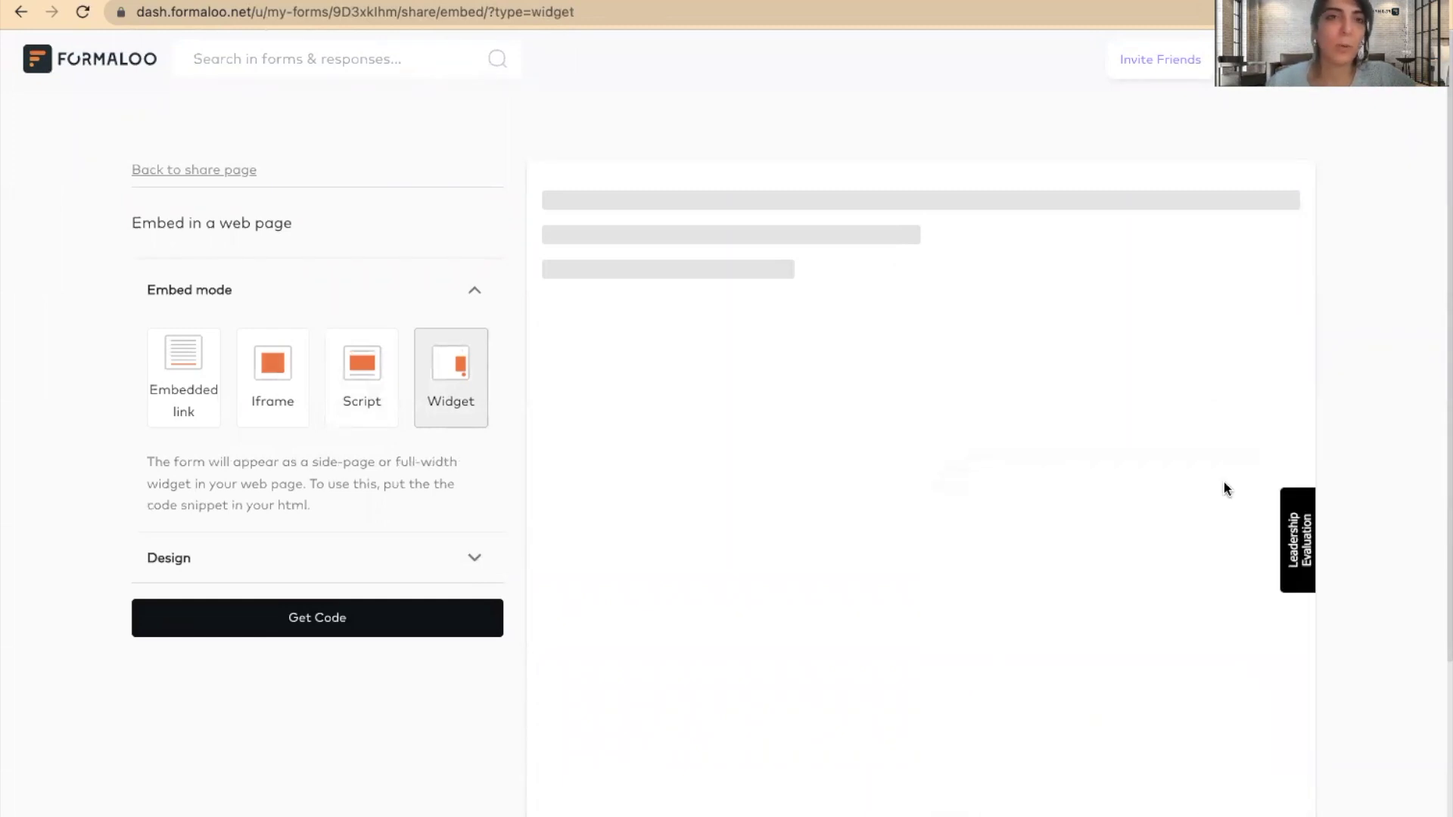
pyautogui.hscroll(-5, 220, 178)
pyautogui.hscroll(-5, 223, 179)
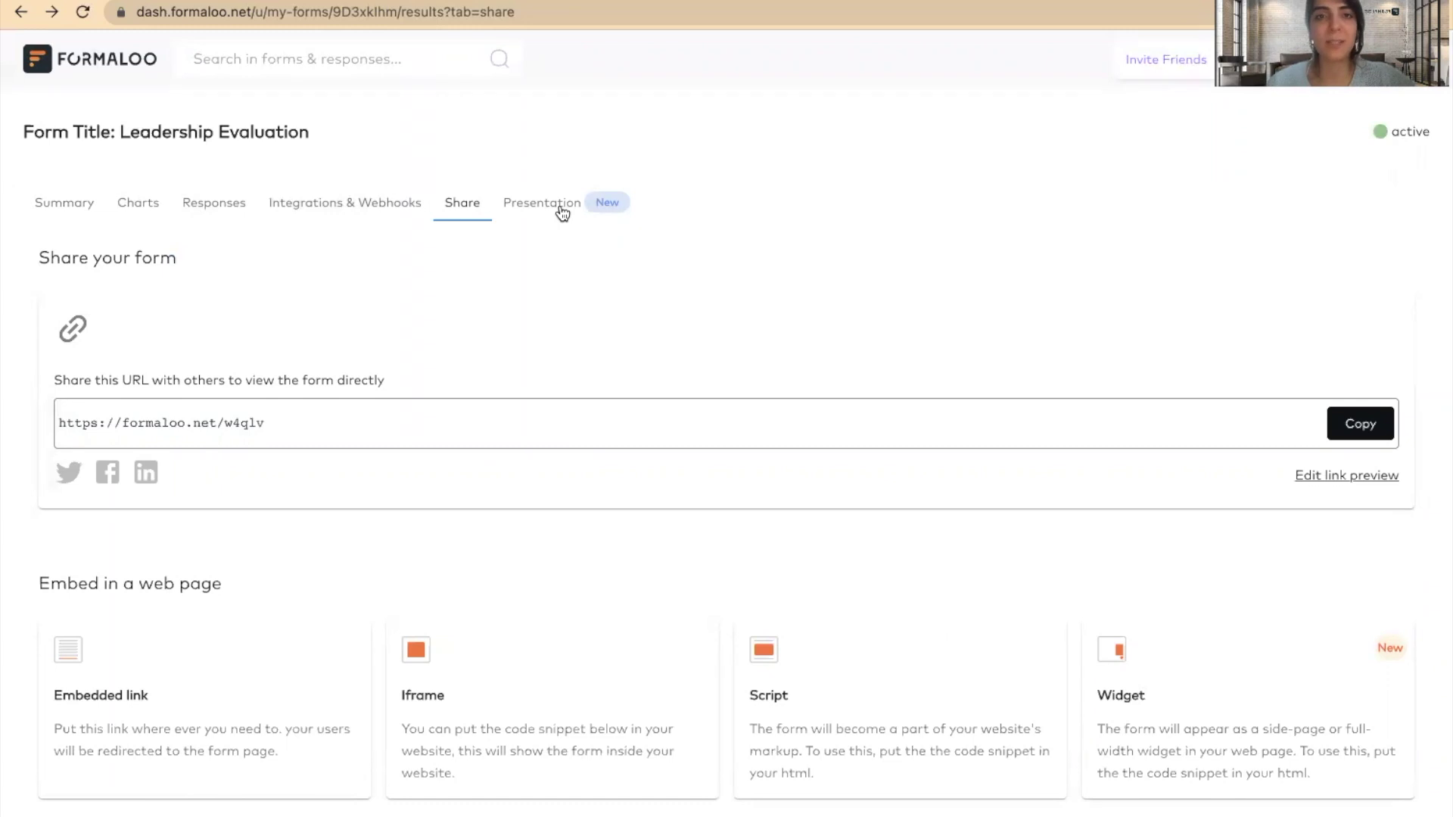
# Turn on Presentation Mode for Daily Standup Meeting and view the live views-over-time chart
pyautogui.hscroll(-5, 367, 203)
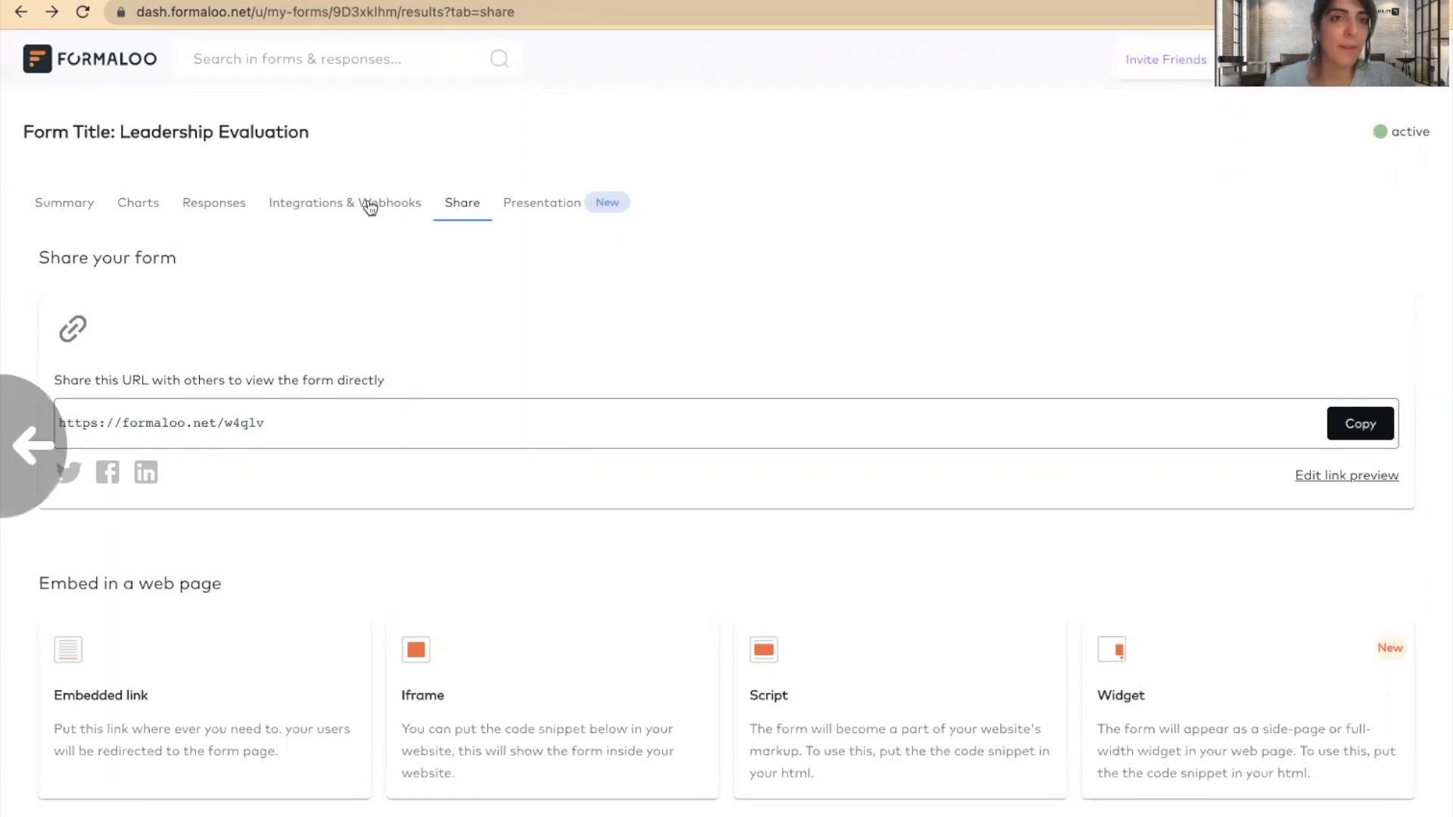
pyautogui.hscroll(-5, 370, 206)
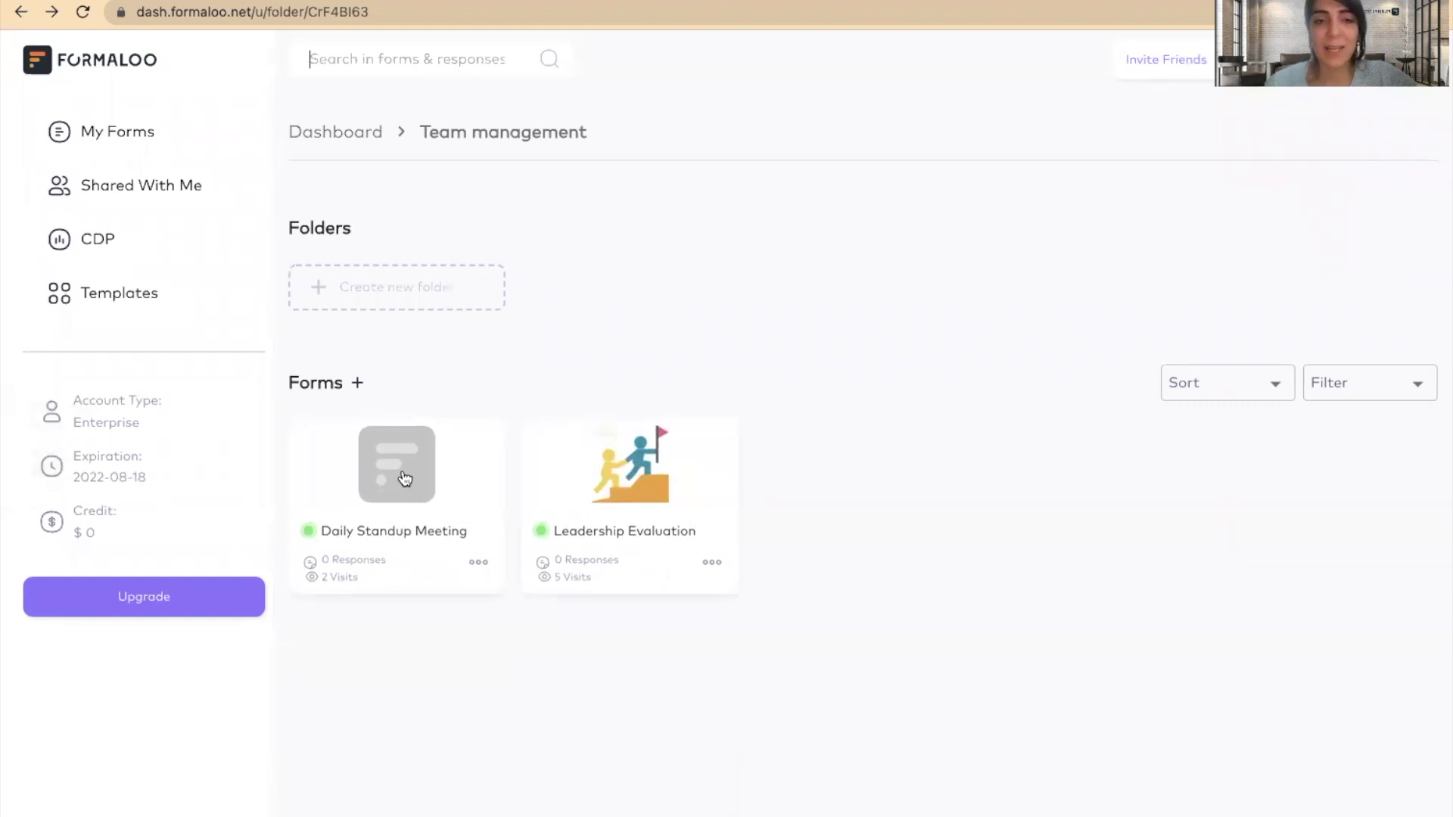
pyautogui.click(402, 476)
pyautogui.click(543, 206)
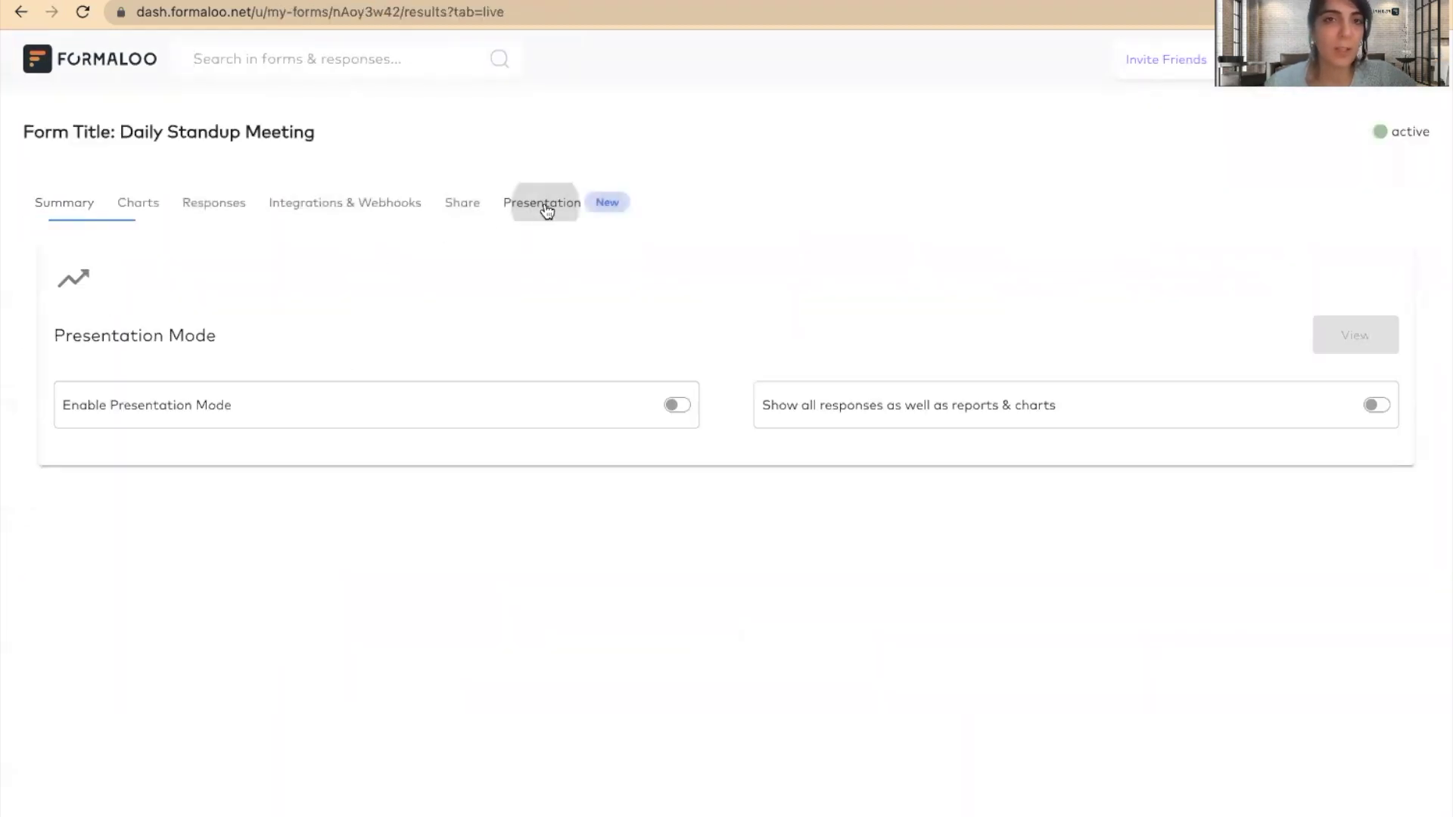
pyautogui.click(678, 405)
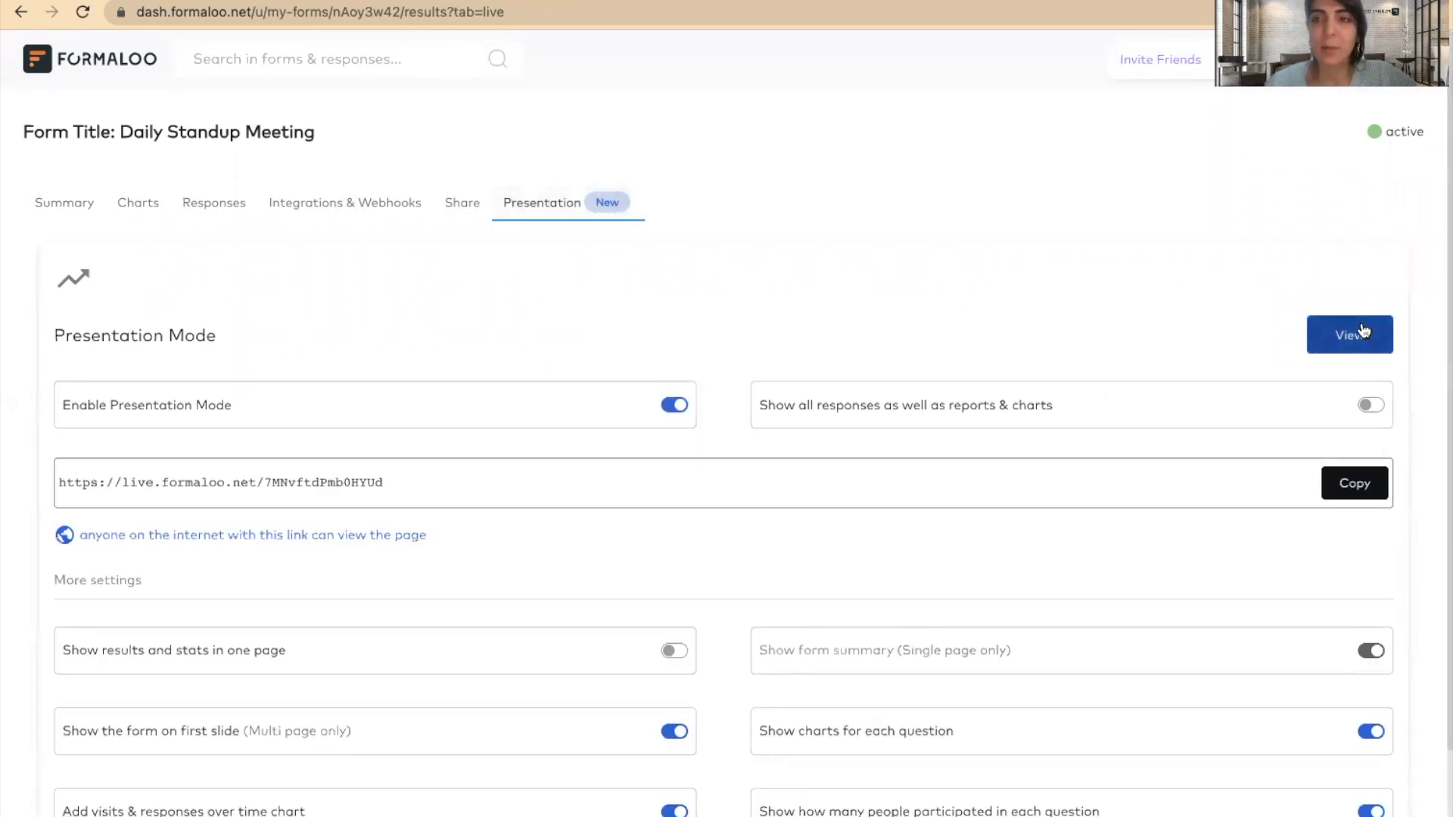
pyautogui.click(1363, 330)
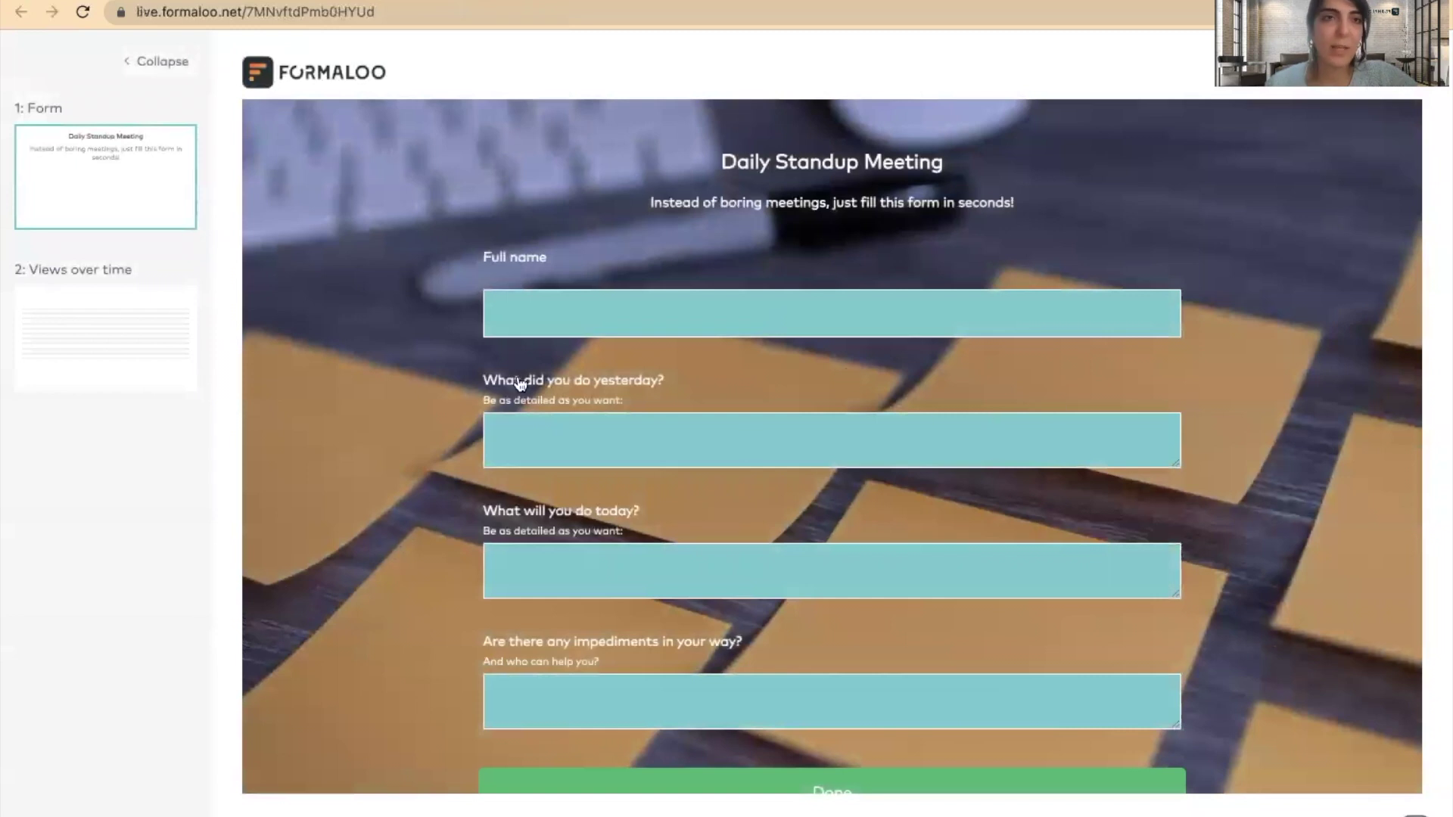
pyautogui.click(133, 344)
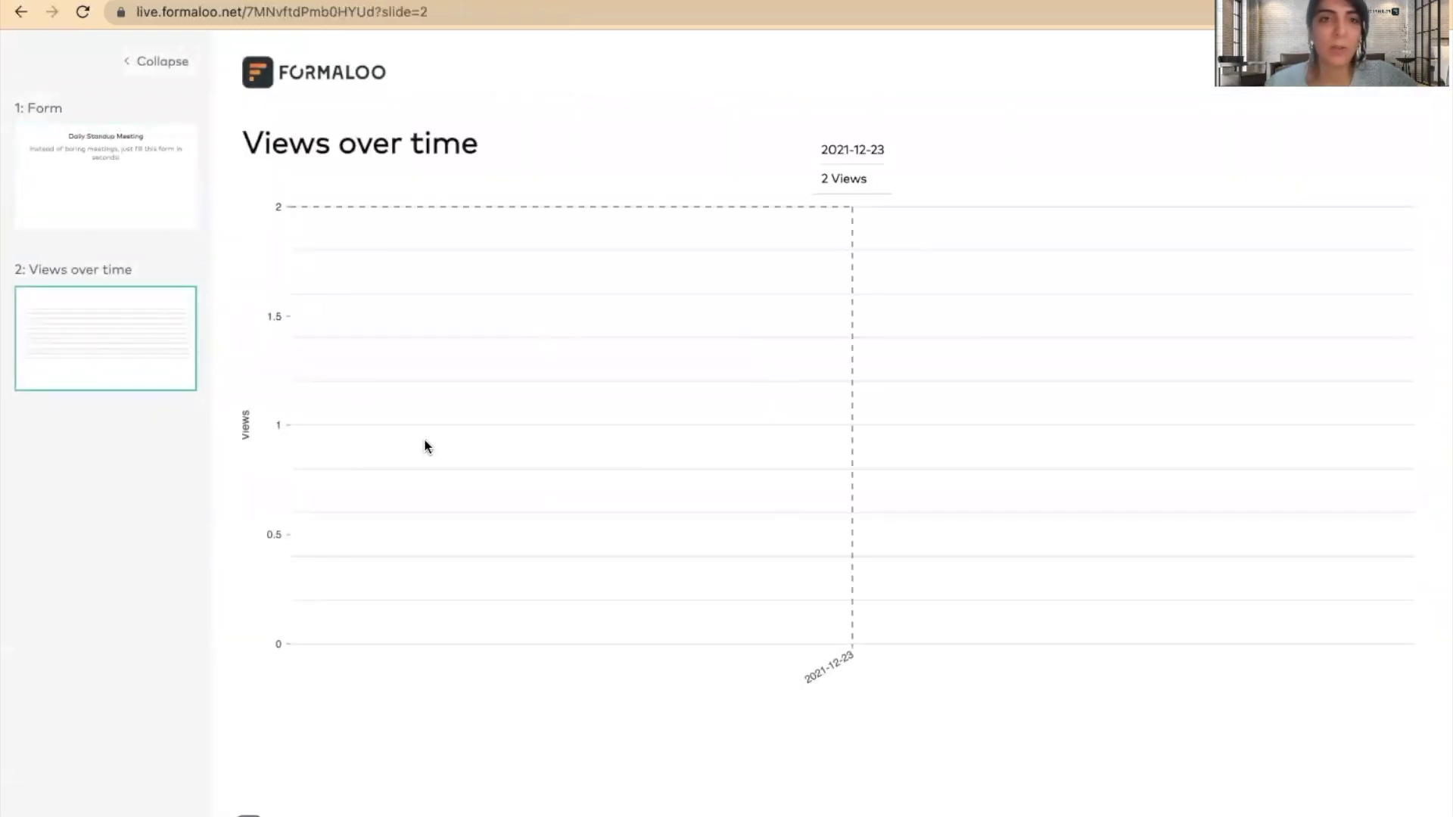
pyautogui.click(82, 190)
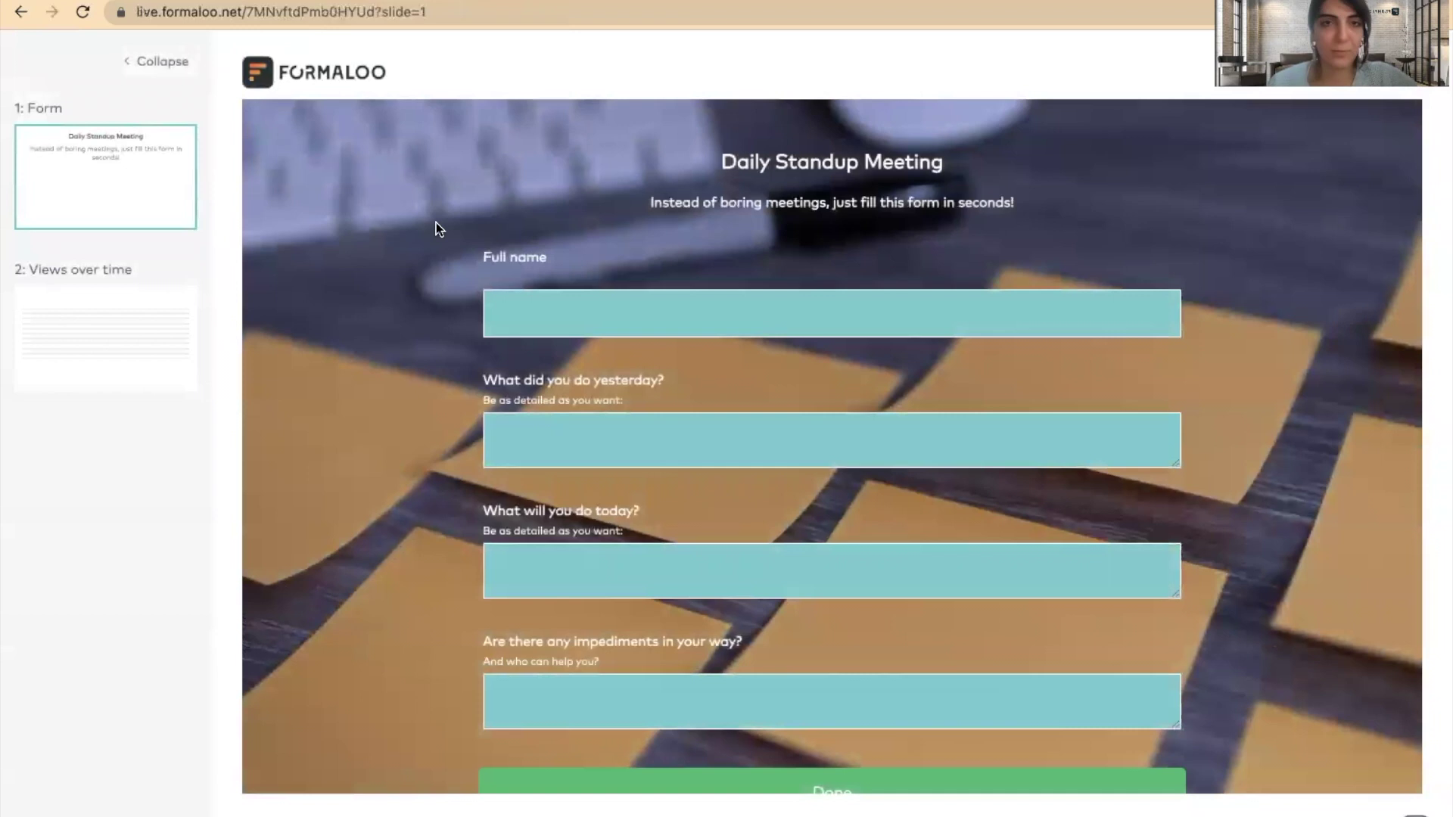
# Submit a response with a full name and the answers Yesterday, Today and Nothing
pyautogui.click(571, 318)
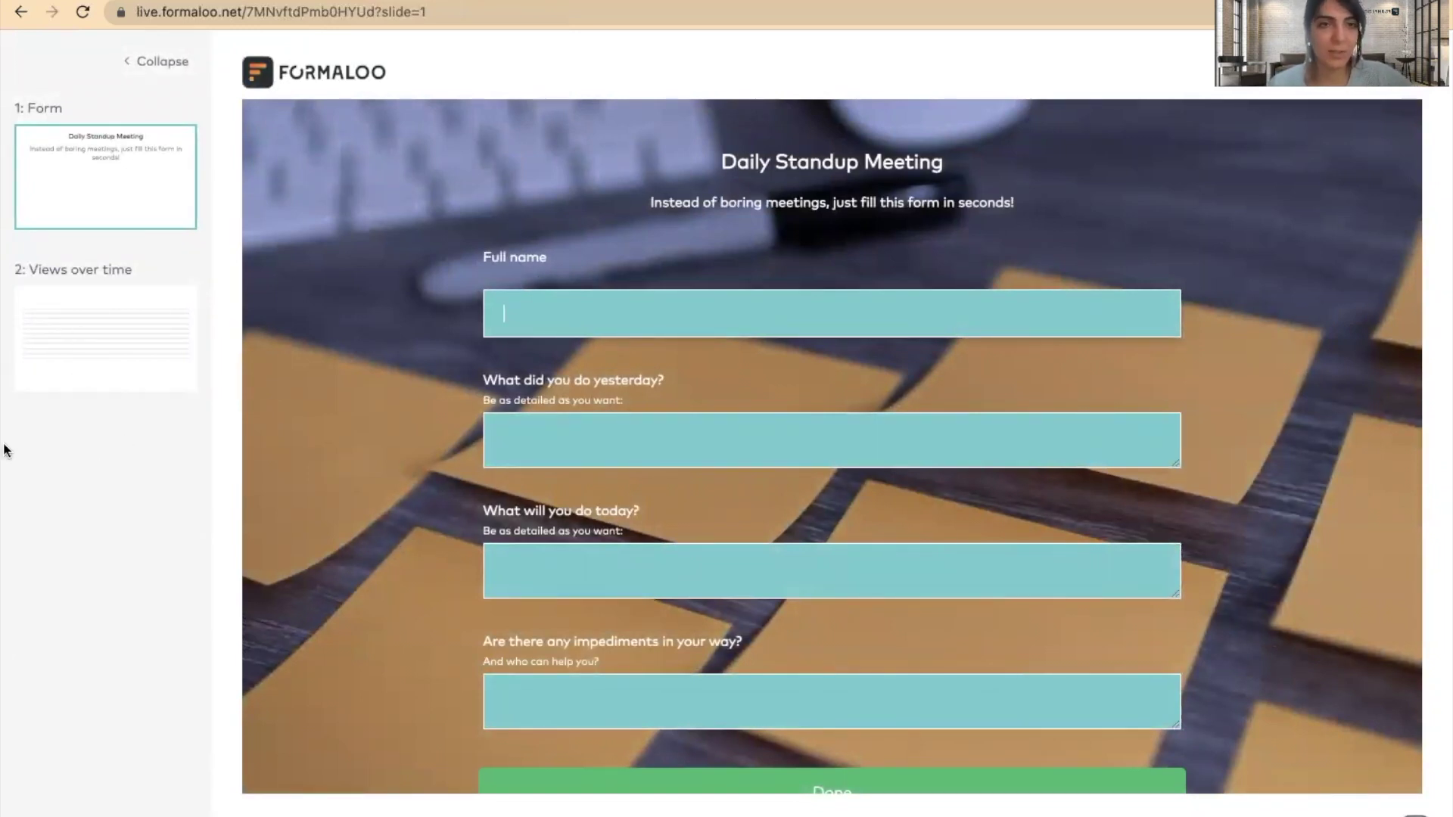
pyautogui.write('Julia')
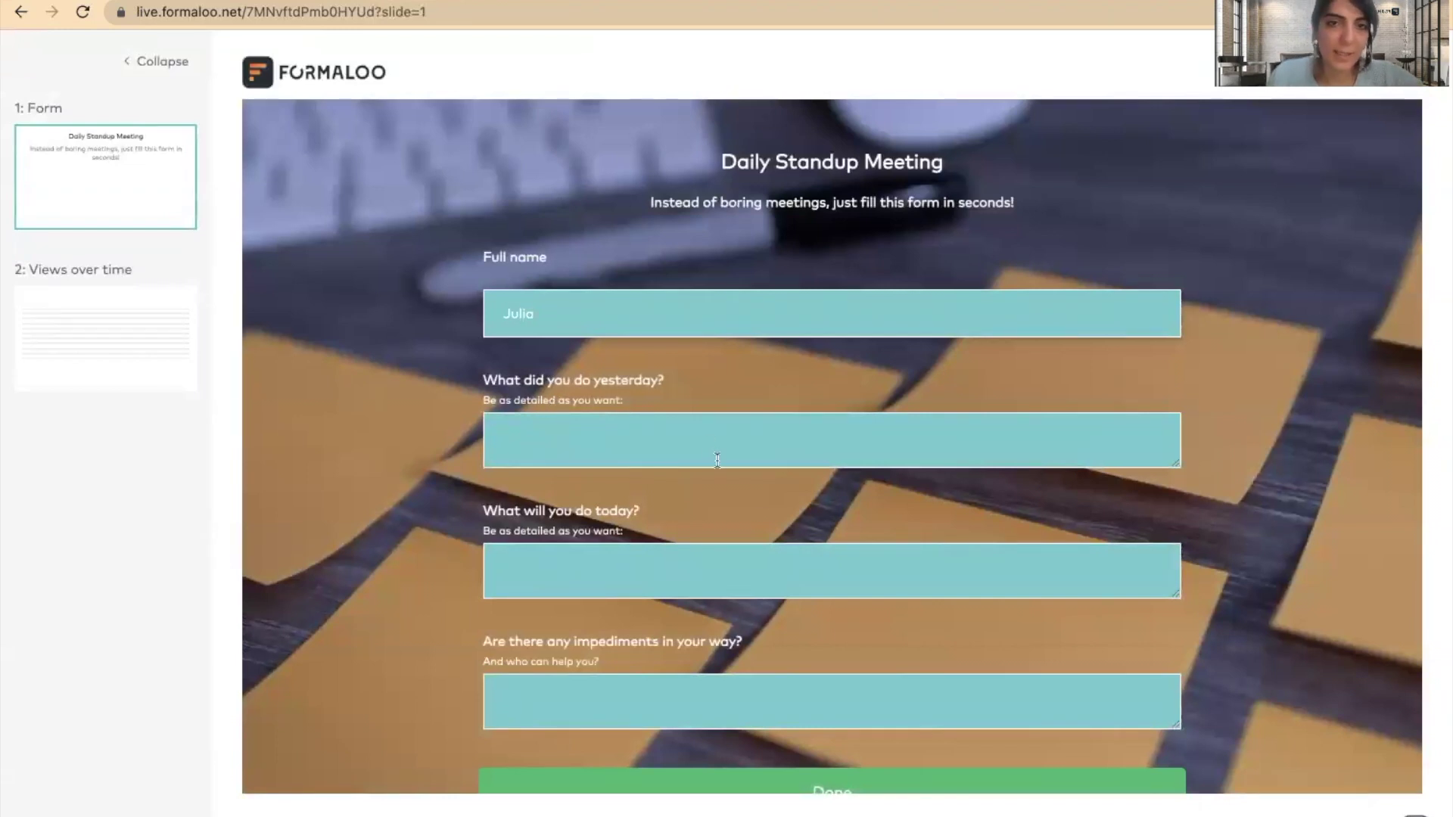
pyautogui.click(717, 460)
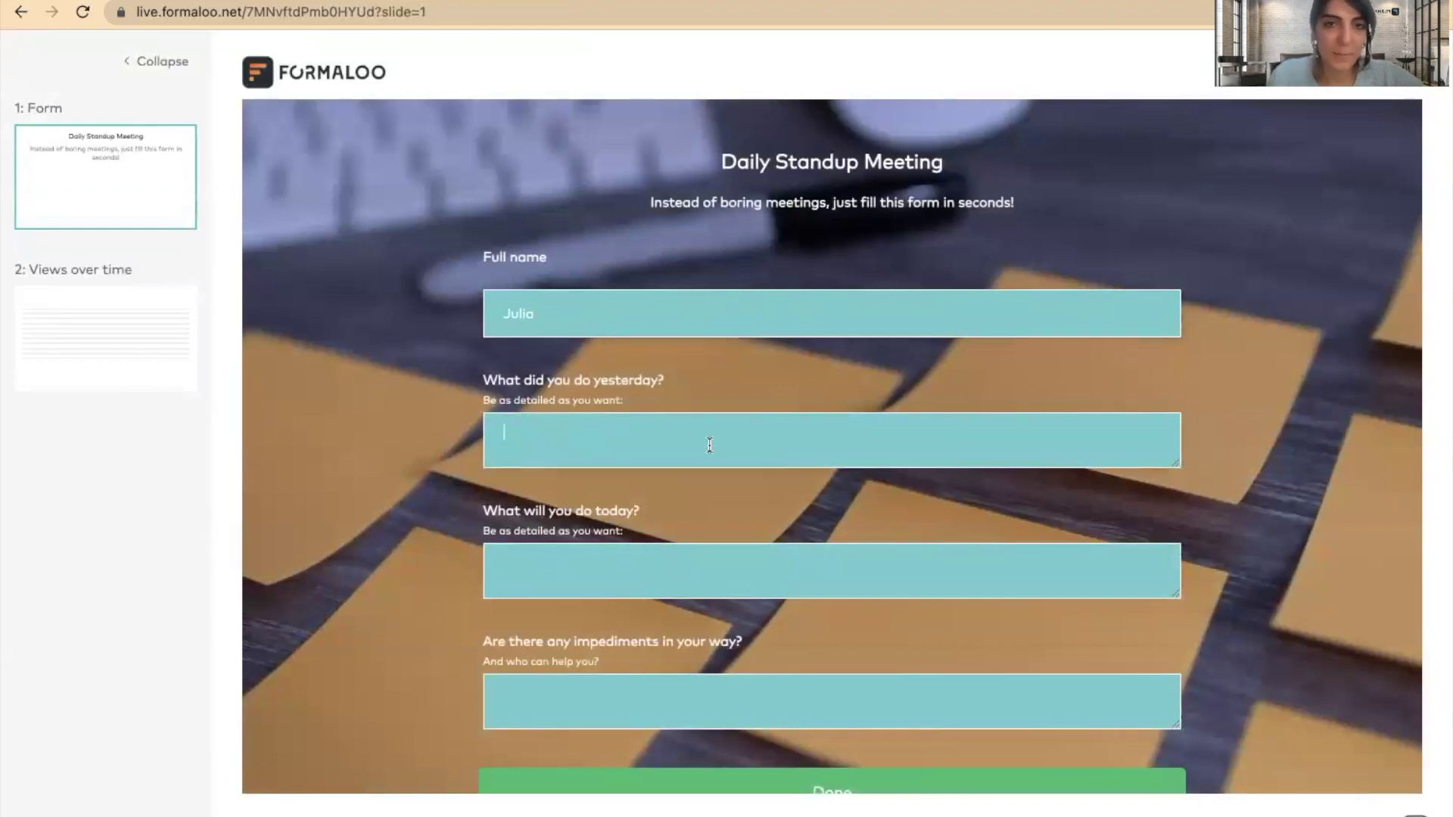
pyautogui.write('Yesterday')
pyautogui.click(727, 571)
pyautogui.write('Today')
pyautogui.click(746, 691)
pyautogui.write('Nothing')
pyautogui.click(874, 779)
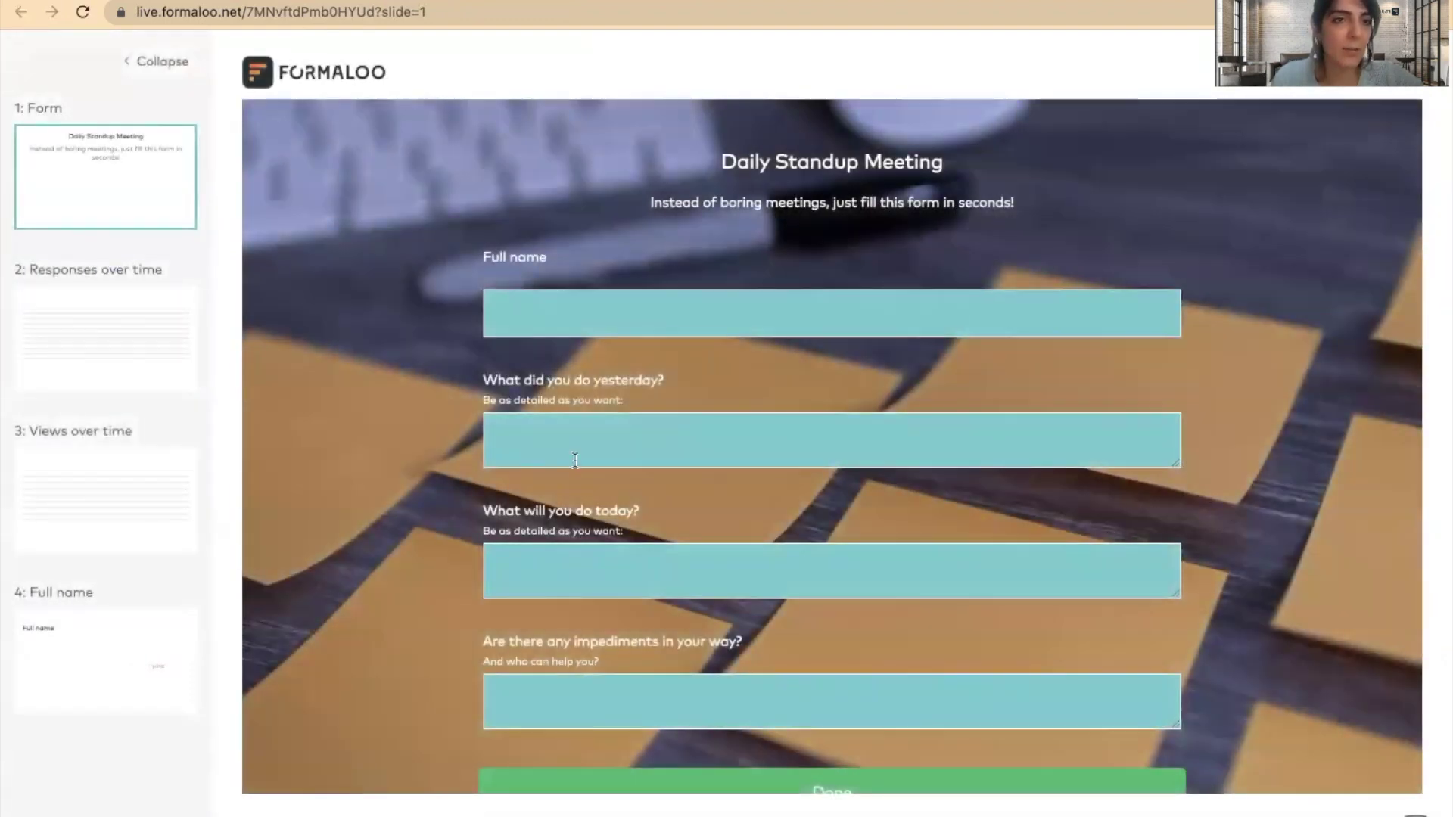
# Check the Responses over time and Full name slides, then return to presentation settings
pyautogui.click(149, 348)
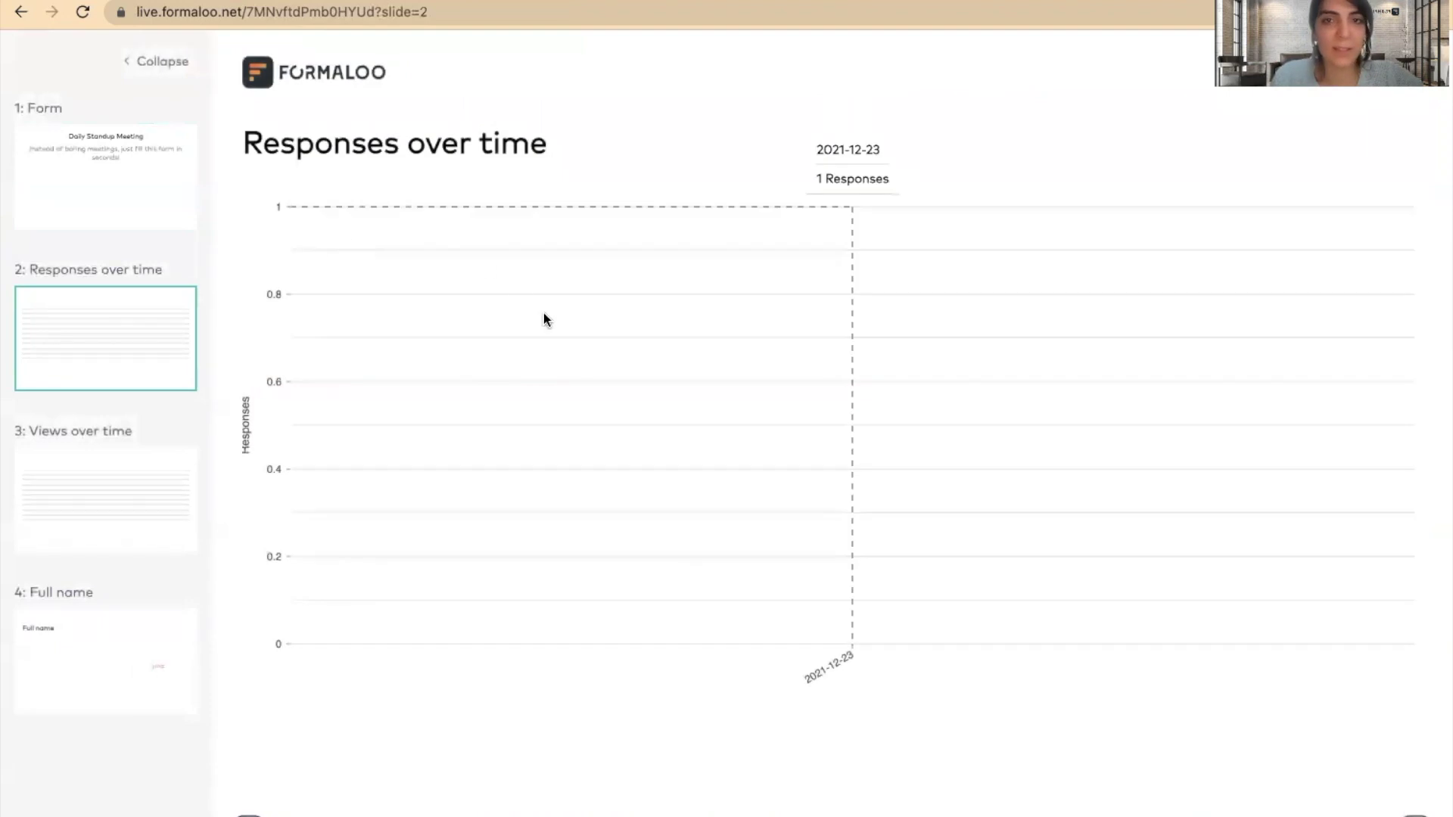
pyautogui.click(114, 693)
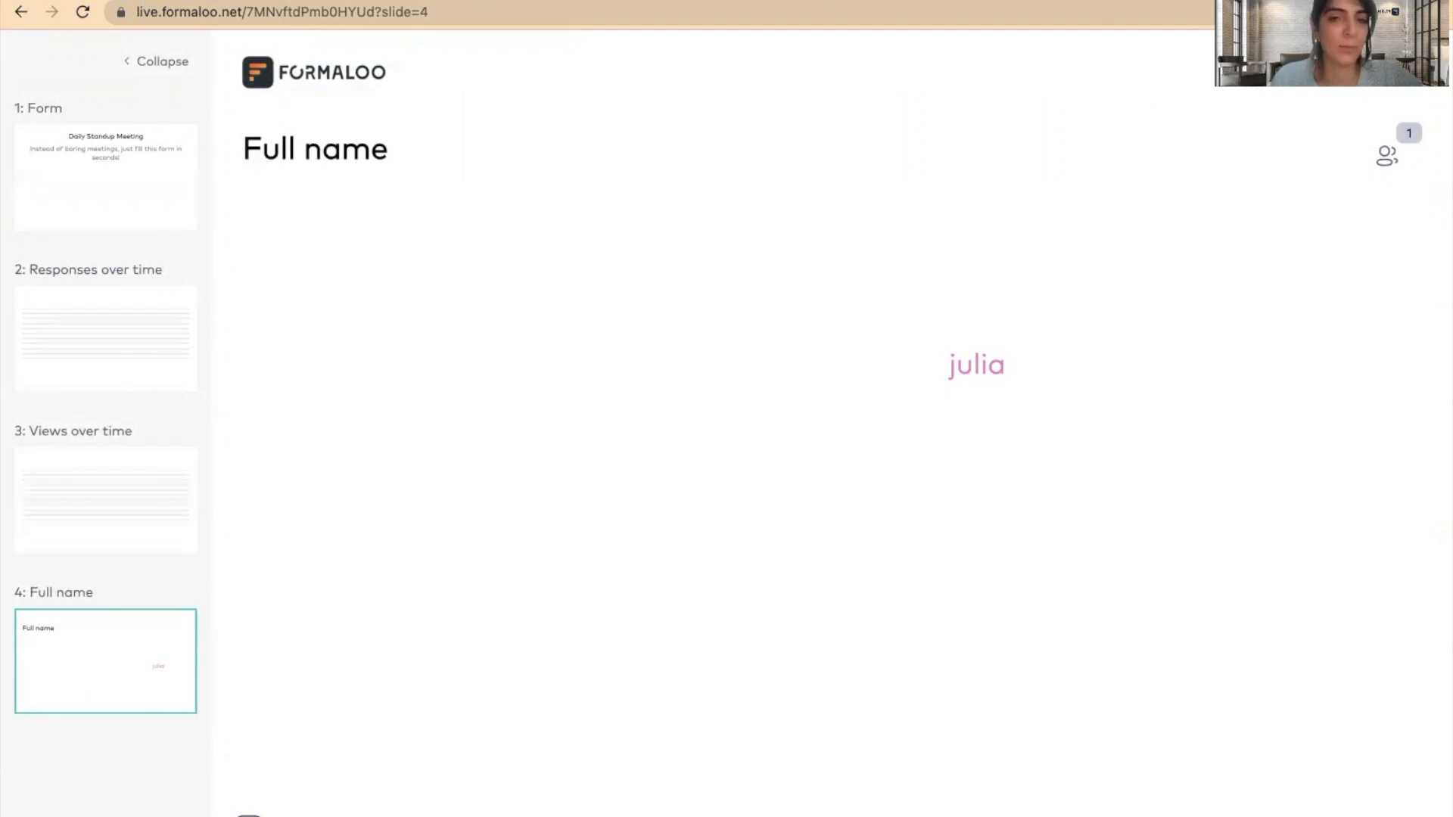
pyautogui.click(121, 1)
pyautogui.scroll(-3, 620, 501)
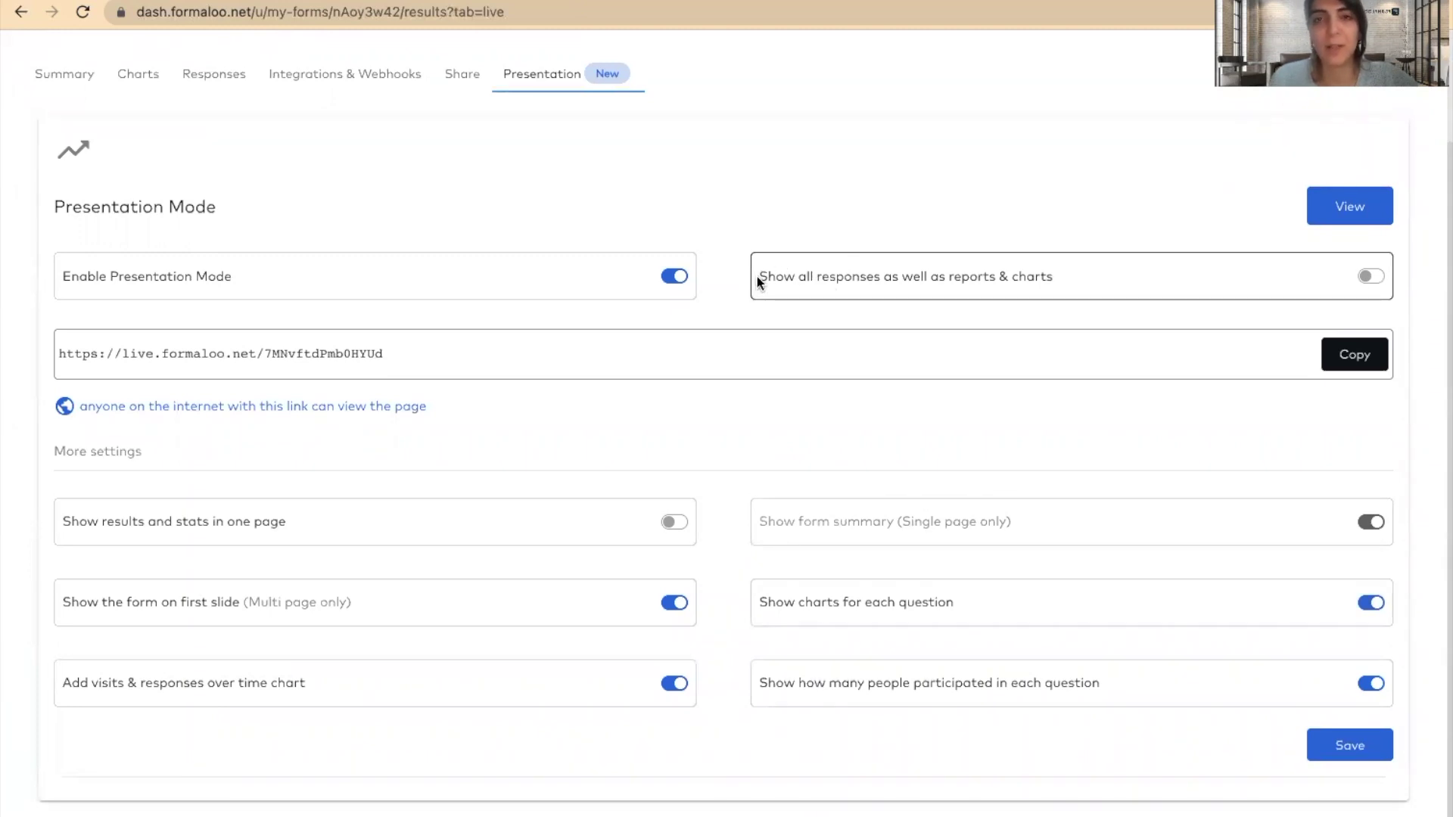
# Enable 'Show all responses as well as reports & charts' and view the Responses slide
pyautogui.click(1369, 277)
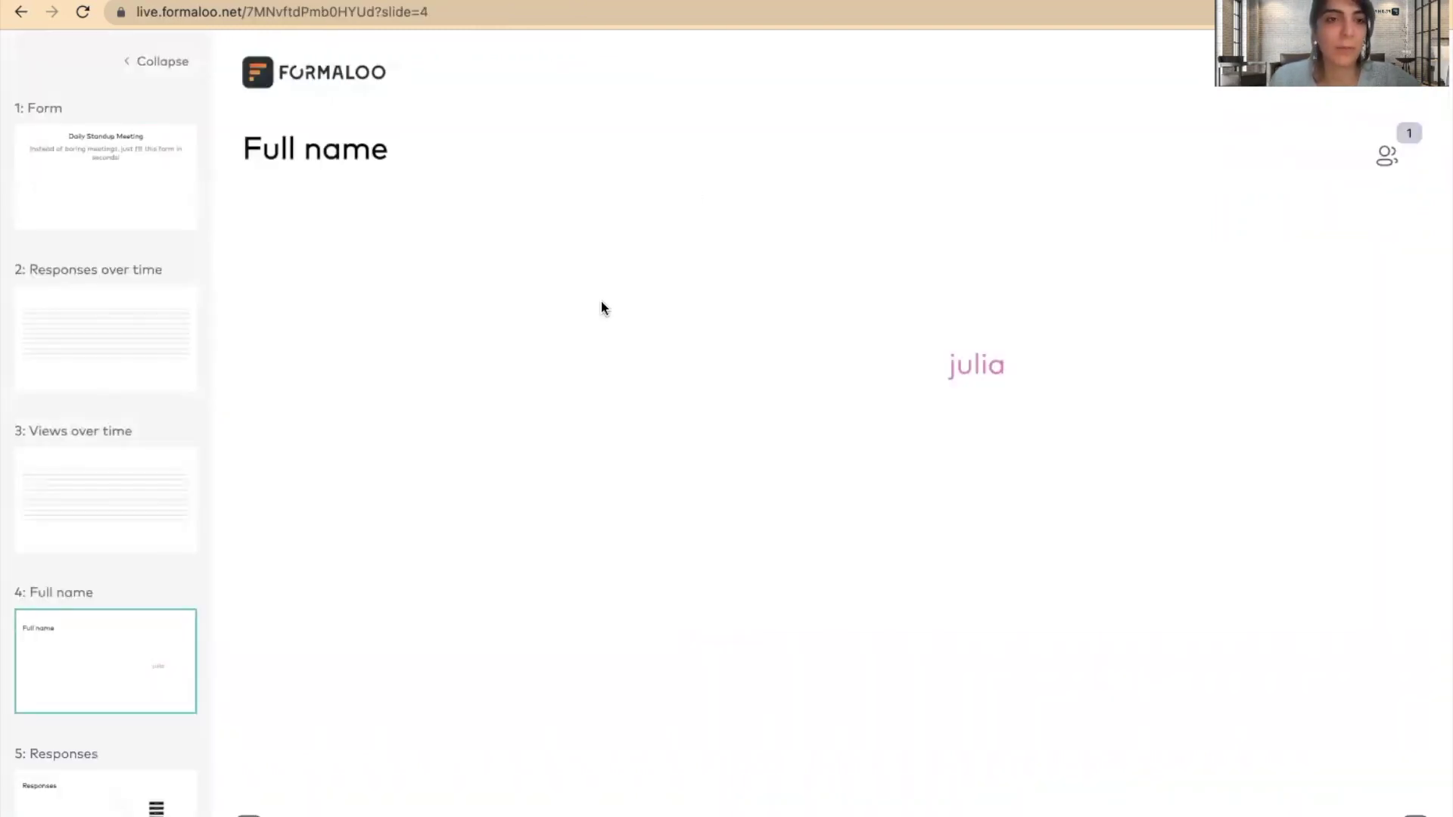
pyautogui.scroll(-2, 149, 752)
pyautogui.click(106, 747)
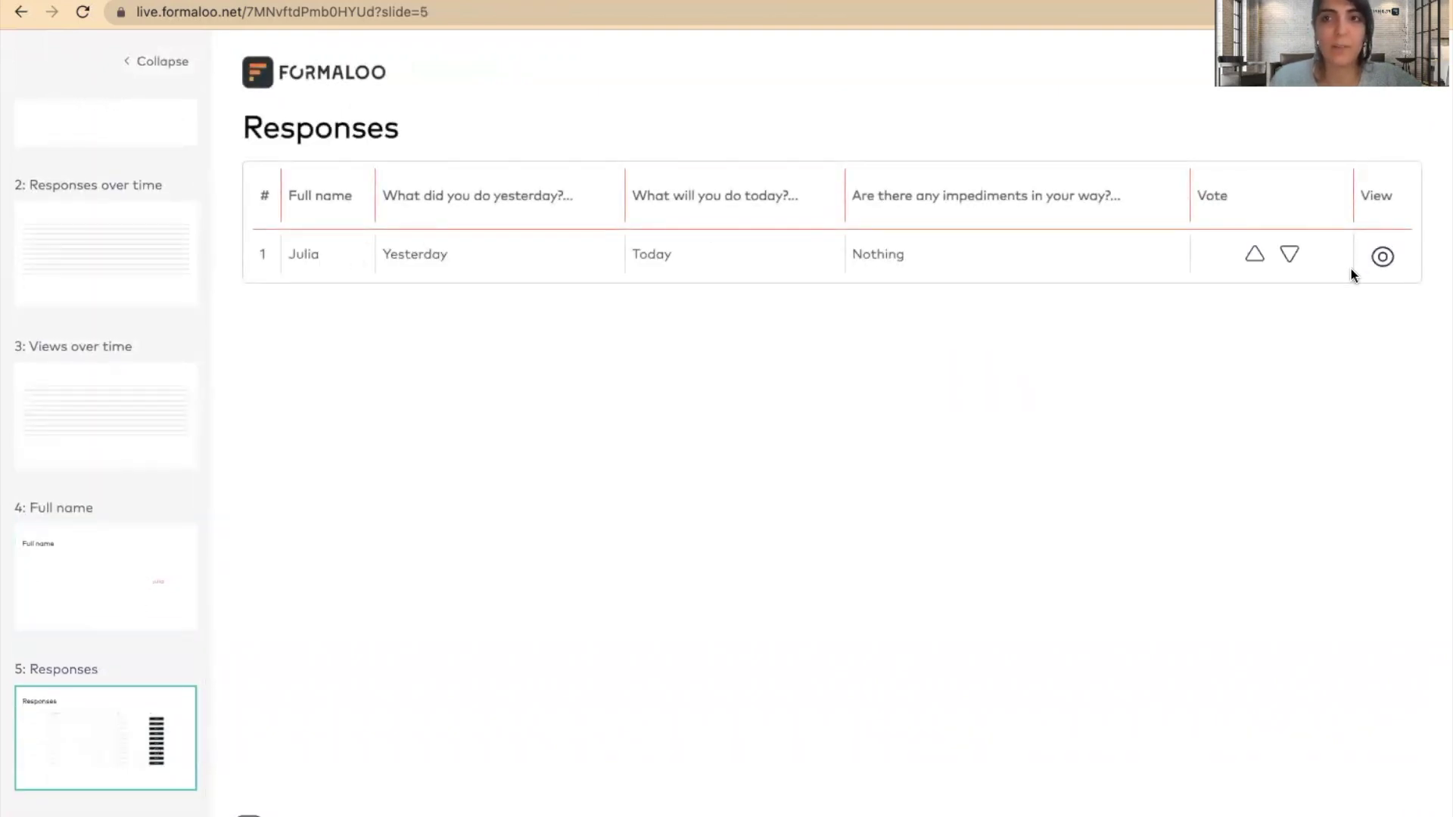
# Upvote the response, view Response #1's details, then go back to the Form slide
pyautogui.click(1255, 258)
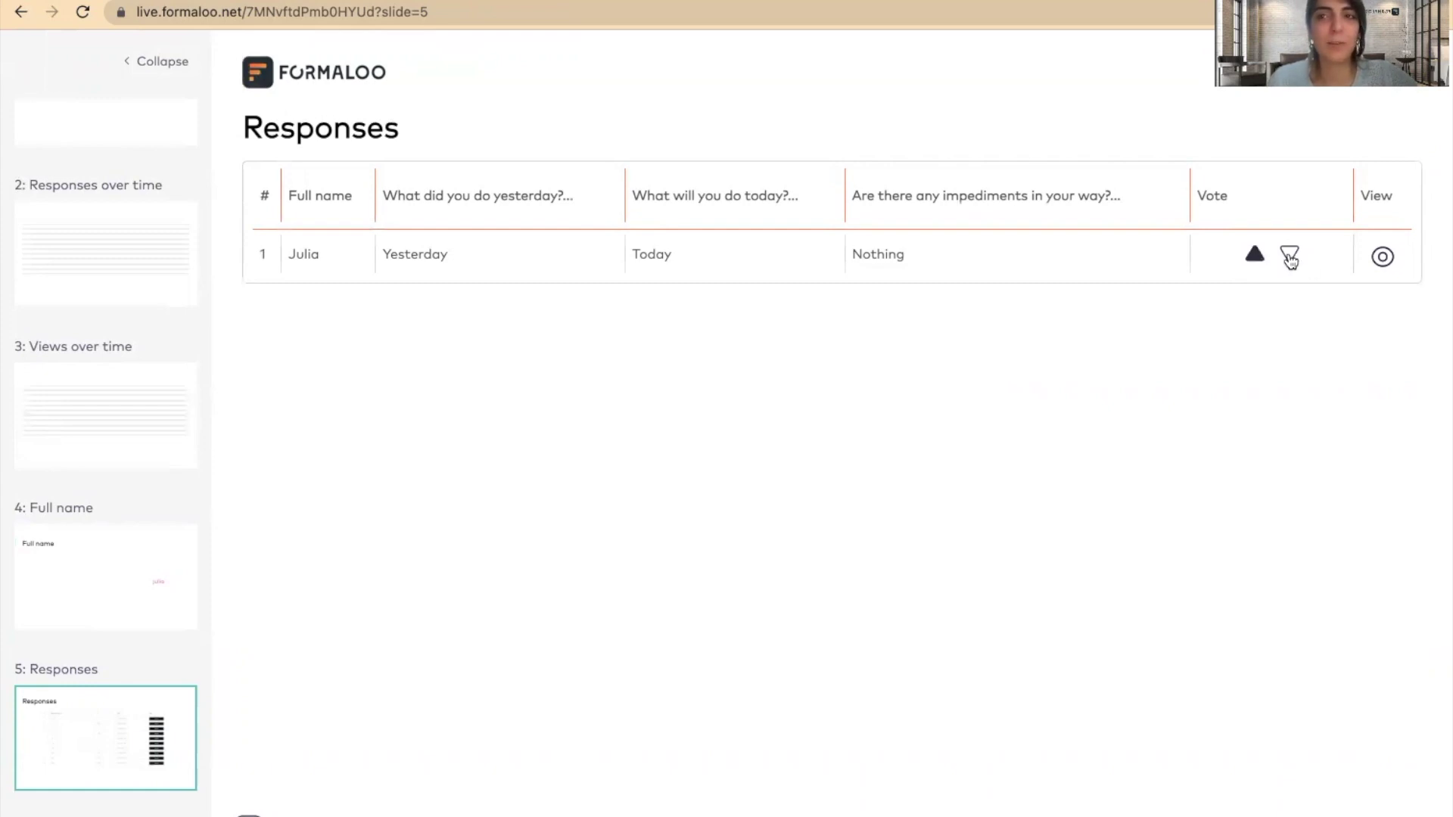
pyautogui.click(1290, 257)
pyautogui.click(1255, 256)
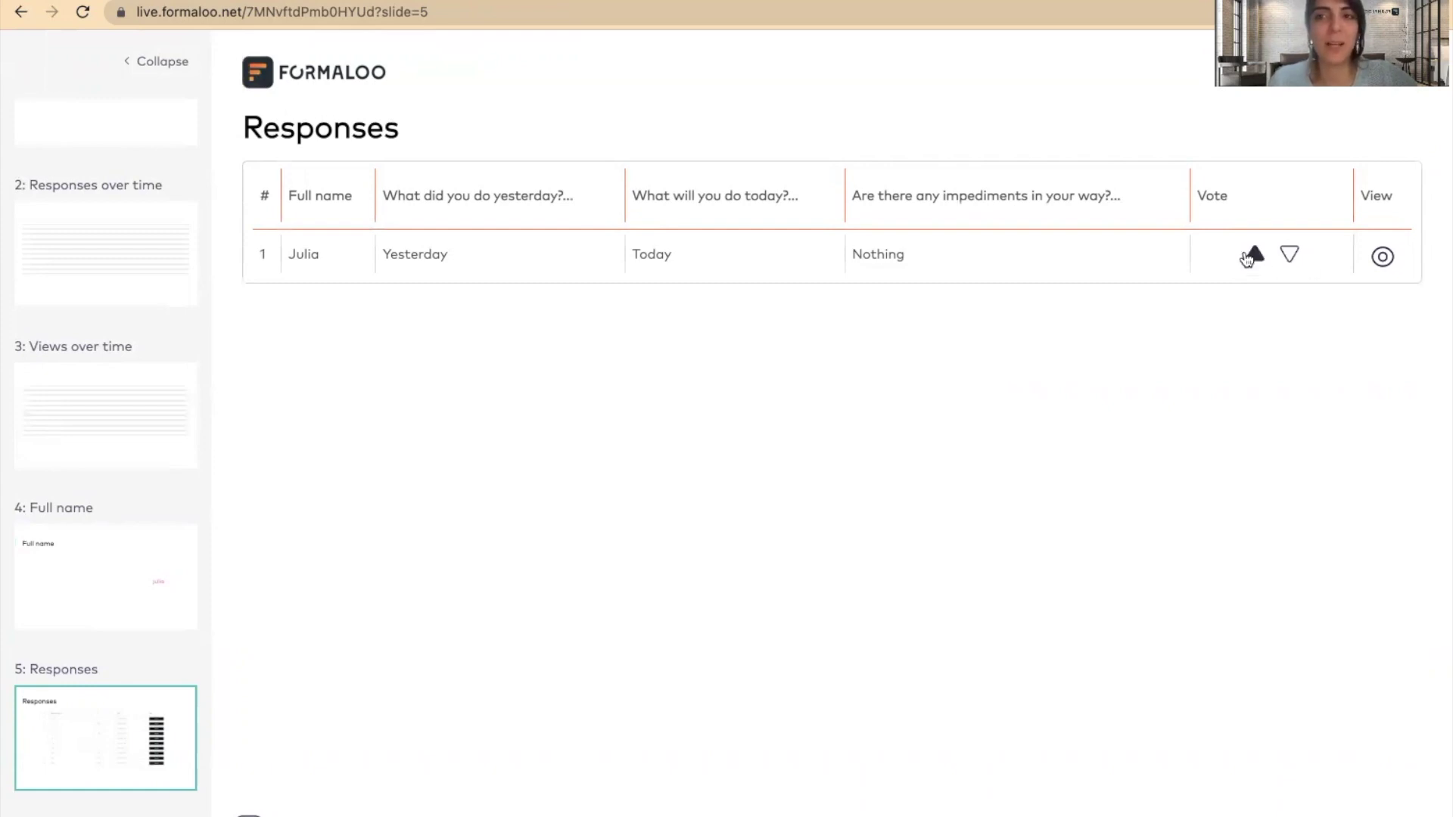
pyautogui.click(1382, 258)
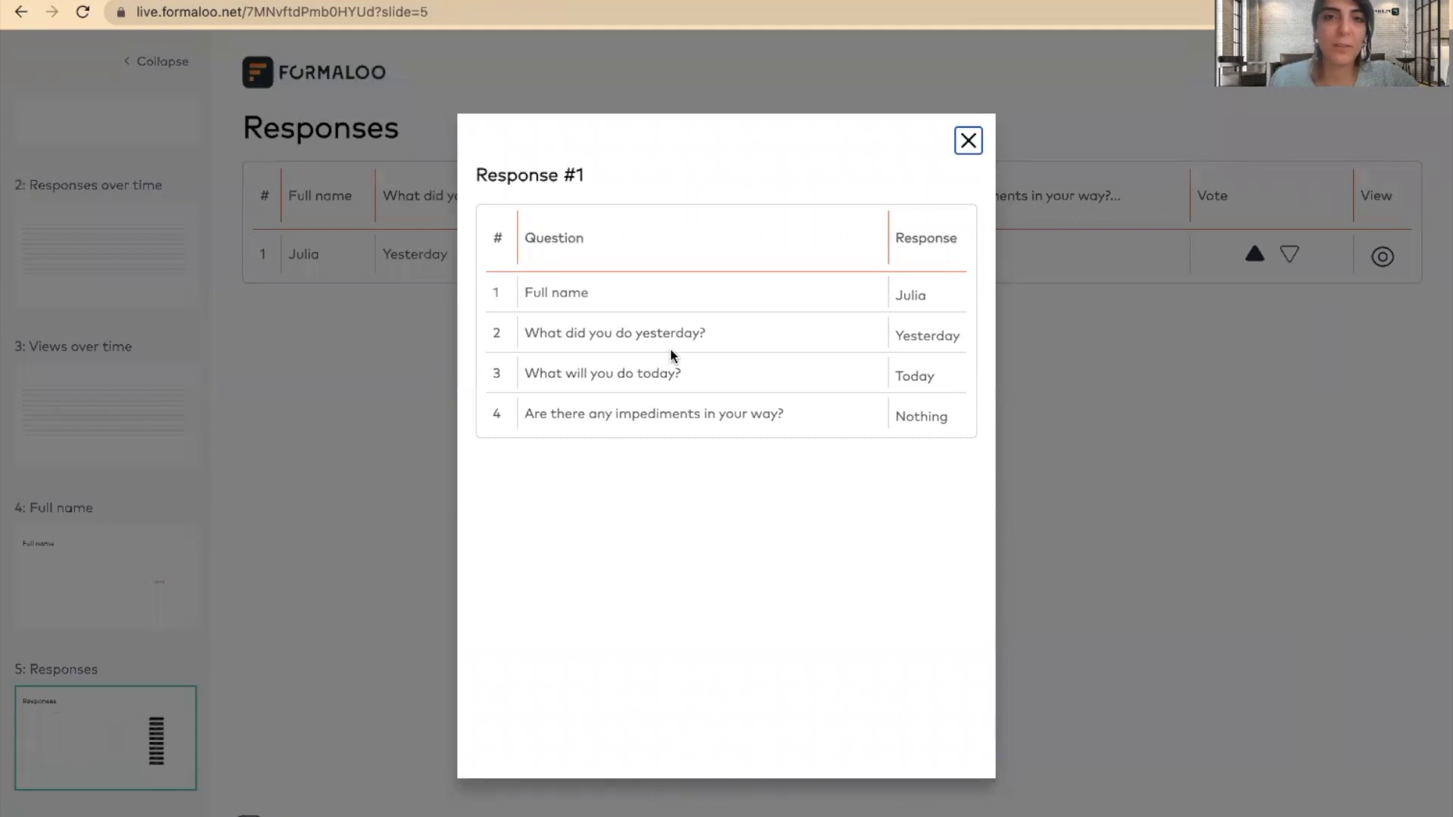
pyautogui.click(968, 140)
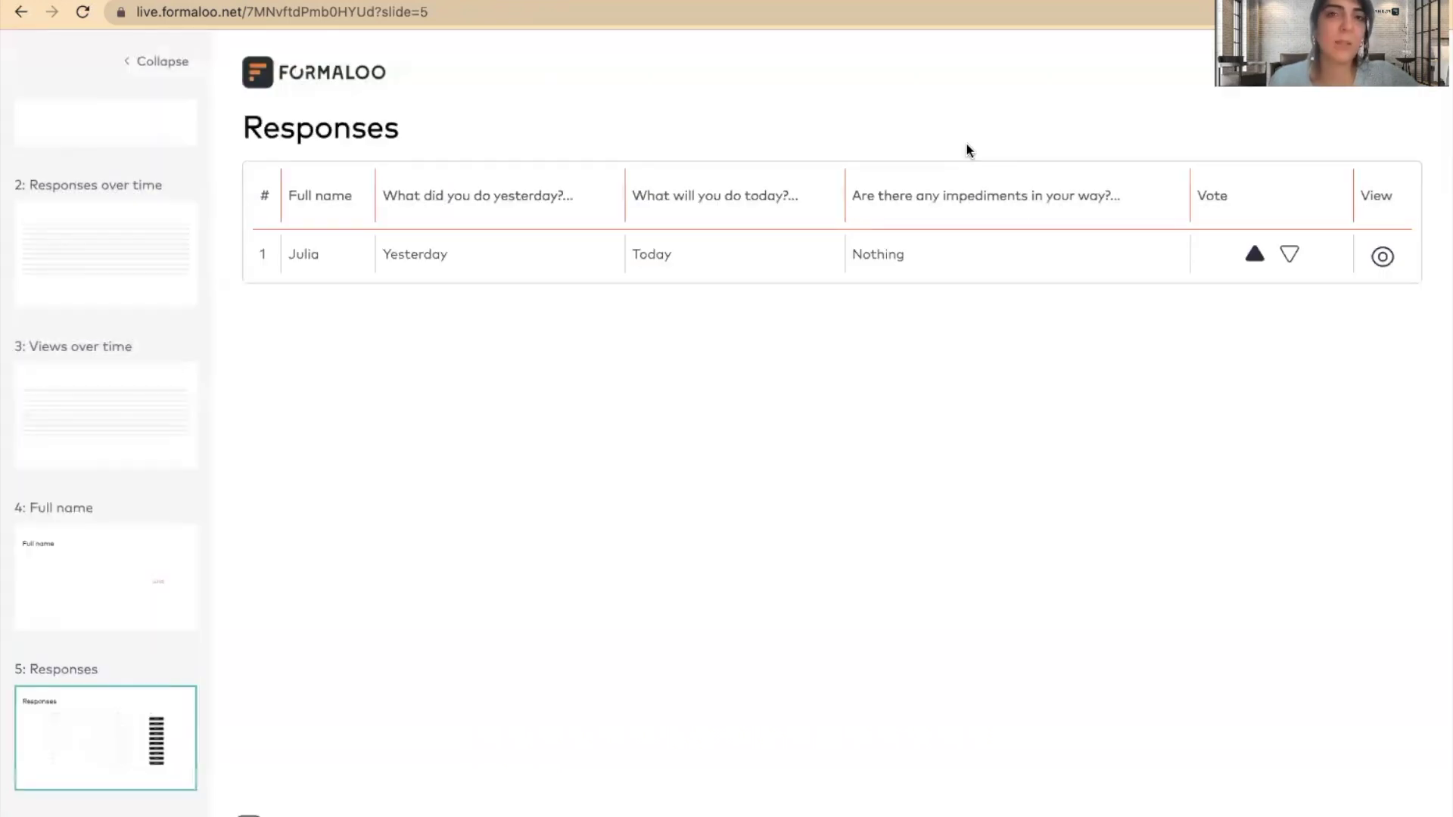
pyautogui.scroll(2, 166, 220)
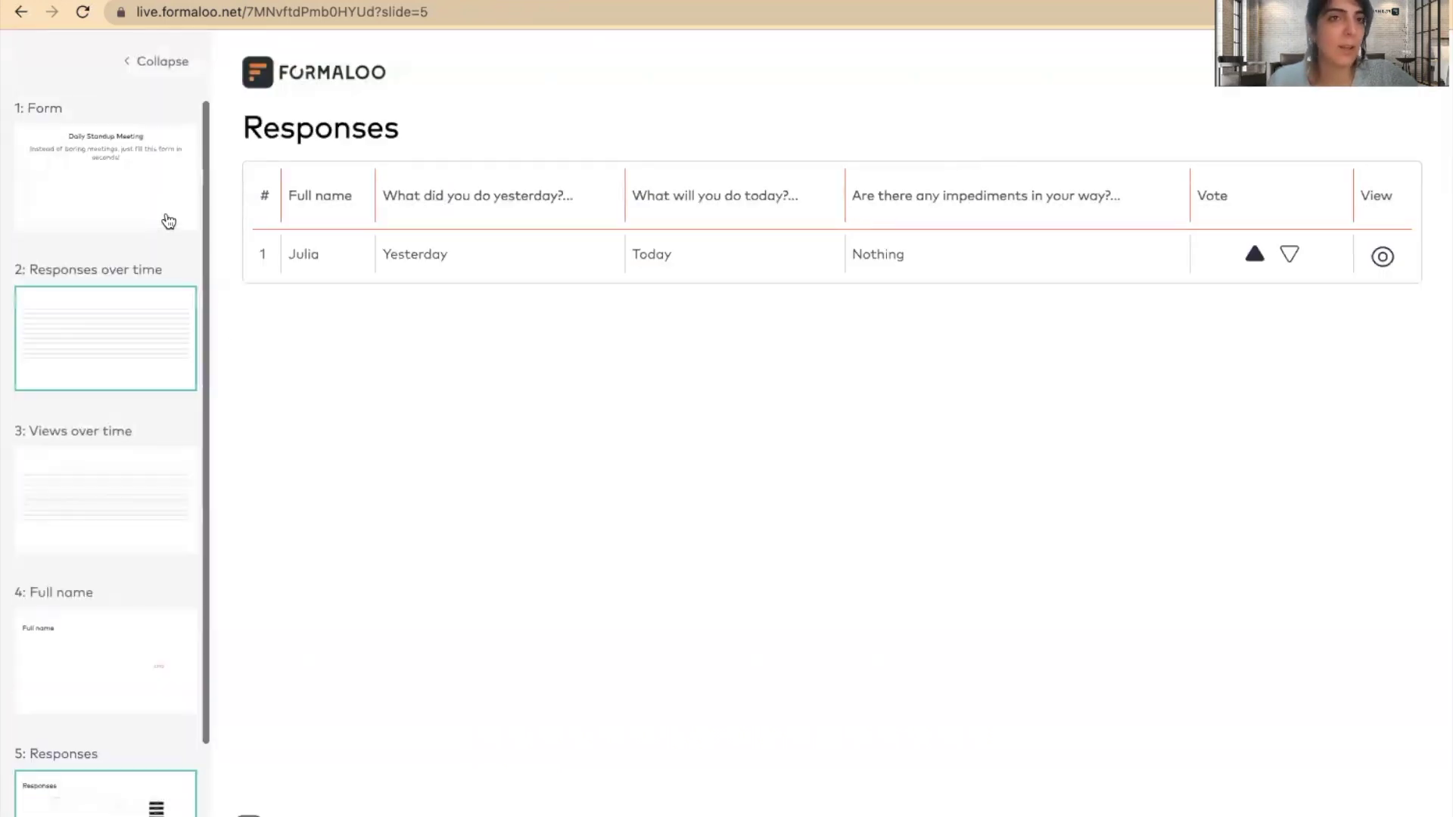
pyautogui.click(134, 187)
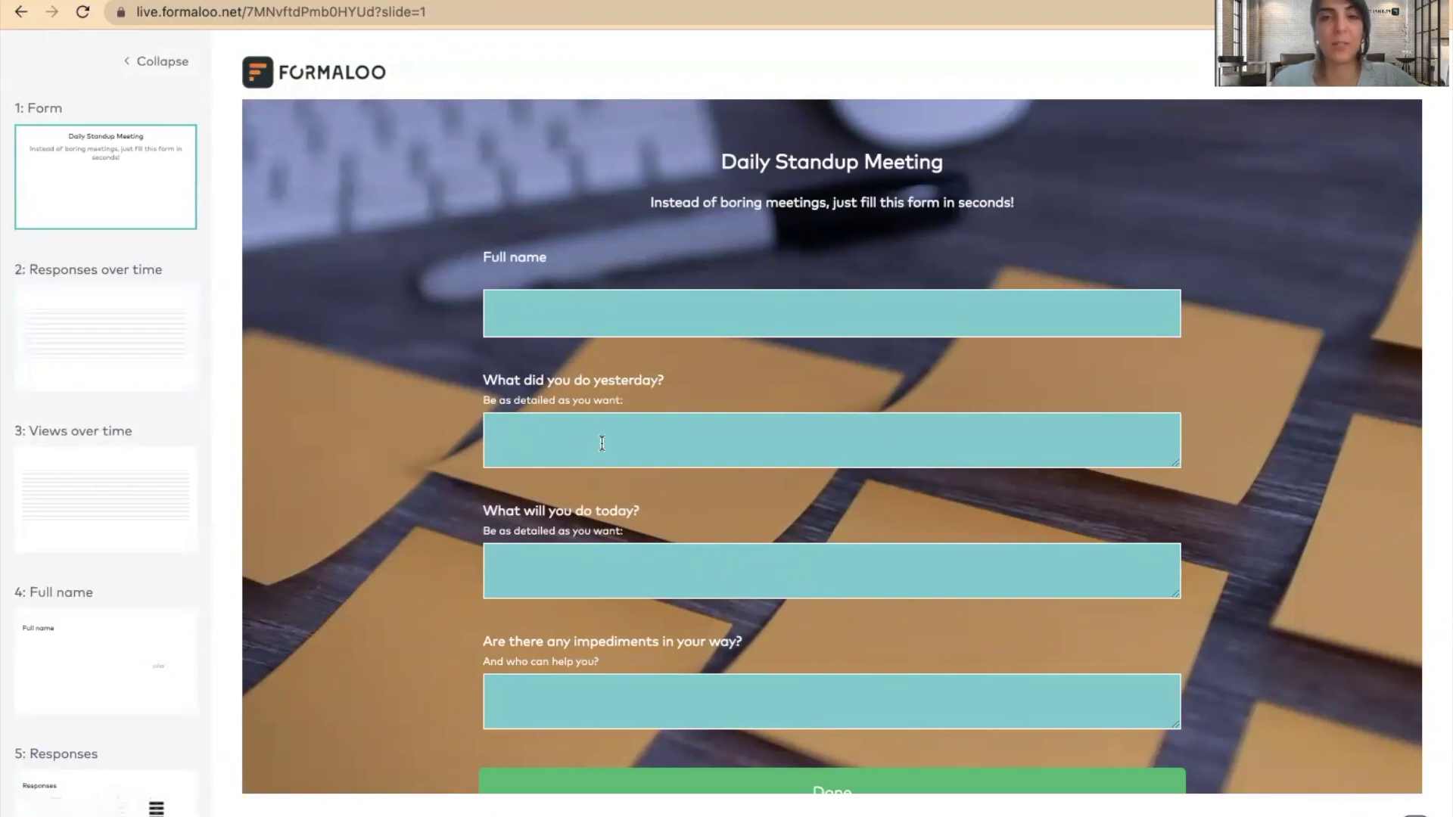
# Return to the Daily Standup Meeting dashboard and view its charts of 6 views and 1 response
pyautogui.click(337, 7)
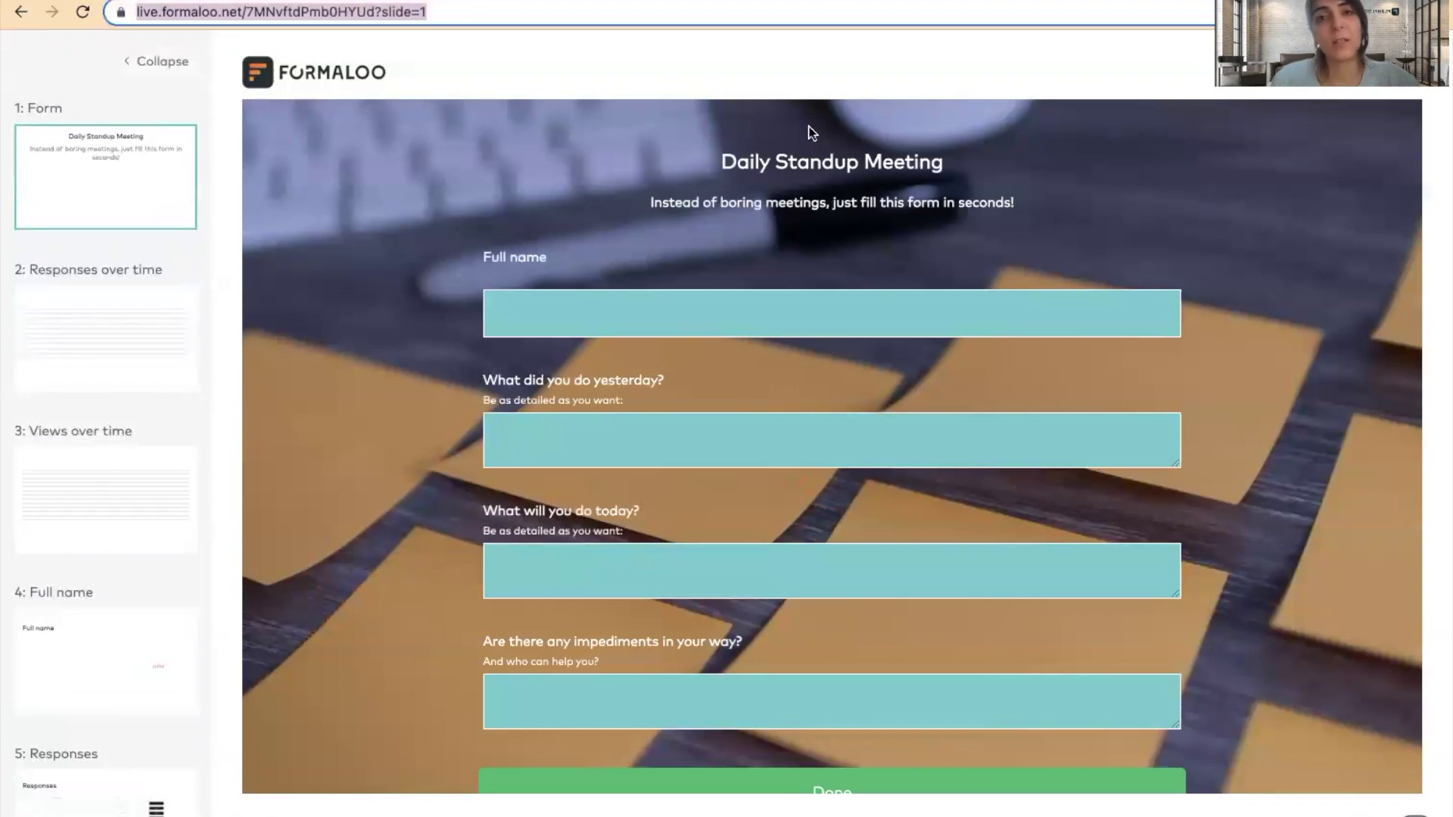
pyautogui.click(851, 155)
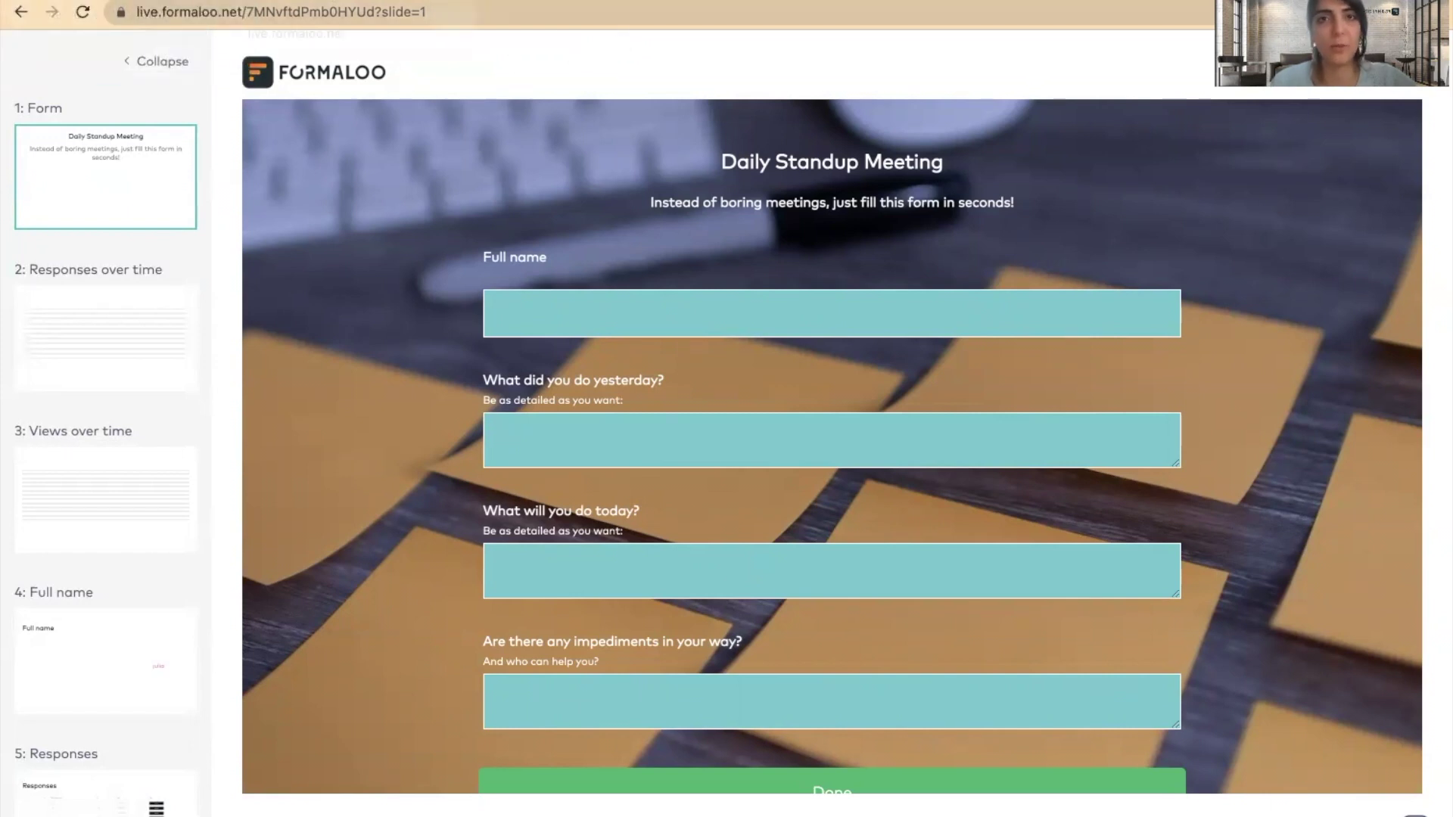
pyautogui.click(523, 1)
pyautogui.scroll(2, 443, 275)
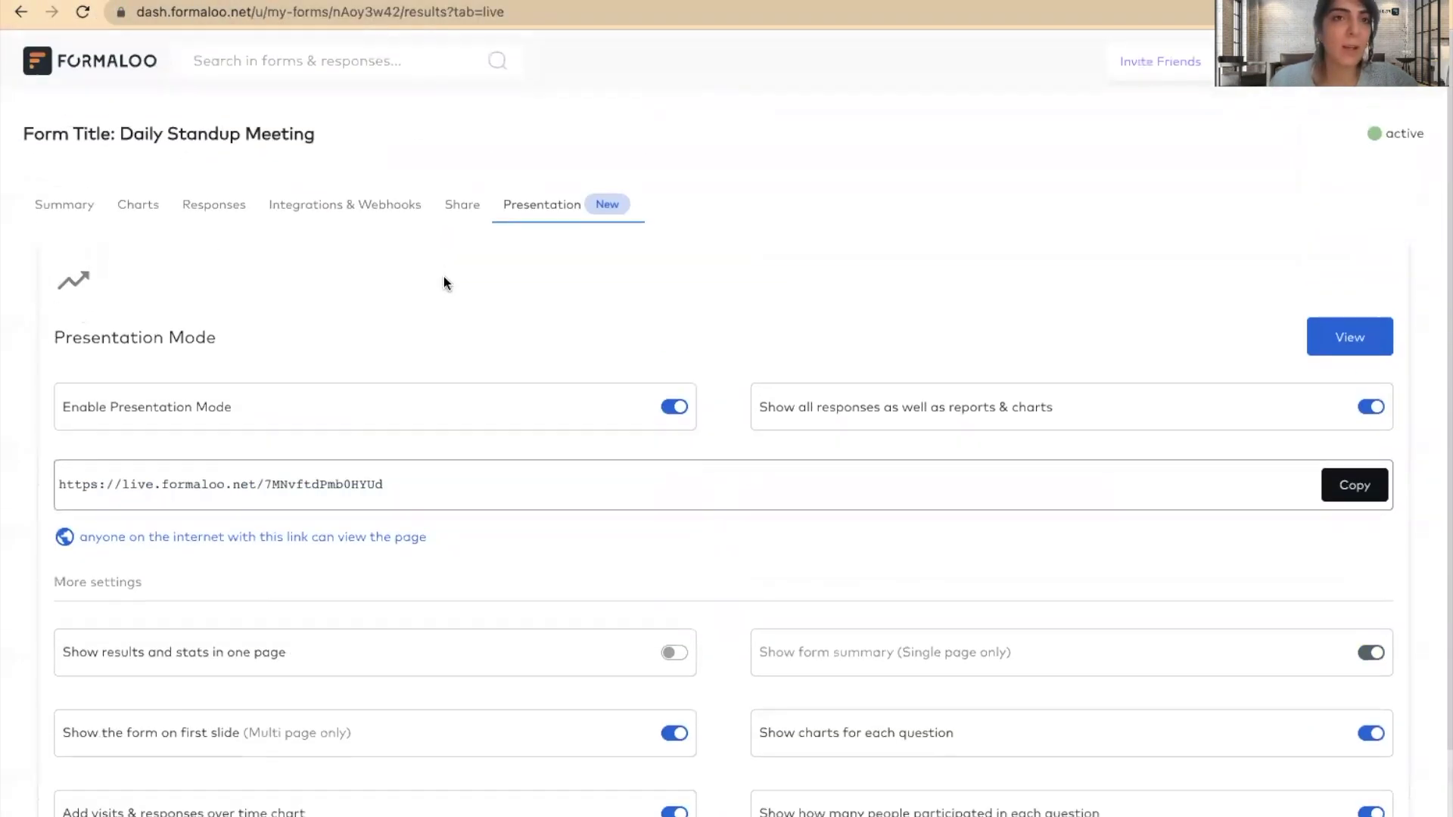
pyautogui.click(134, 214)
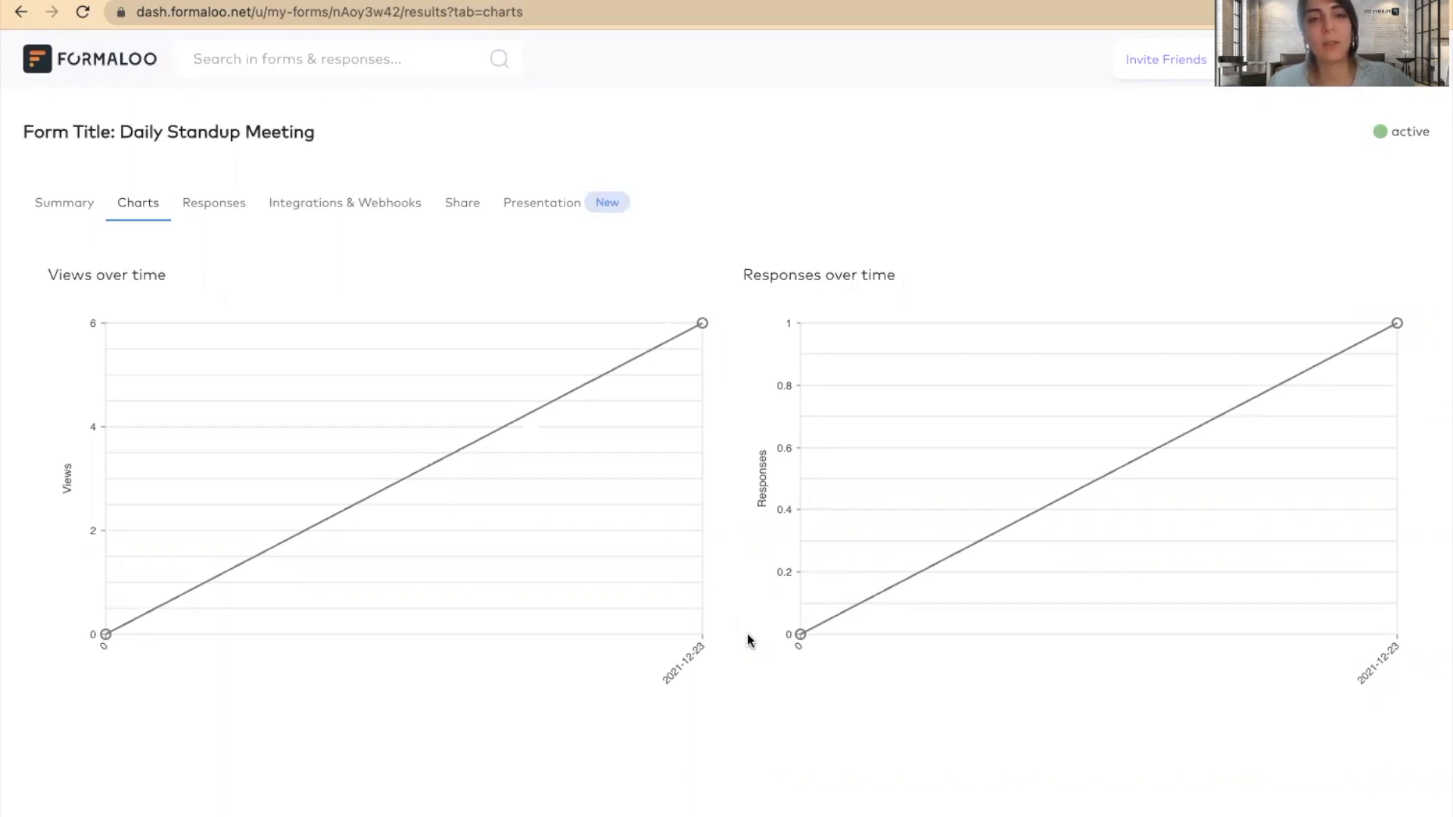
# View the form summary, then go back through the dashboard to the Team management folder
pyautogui.click(66, 208)
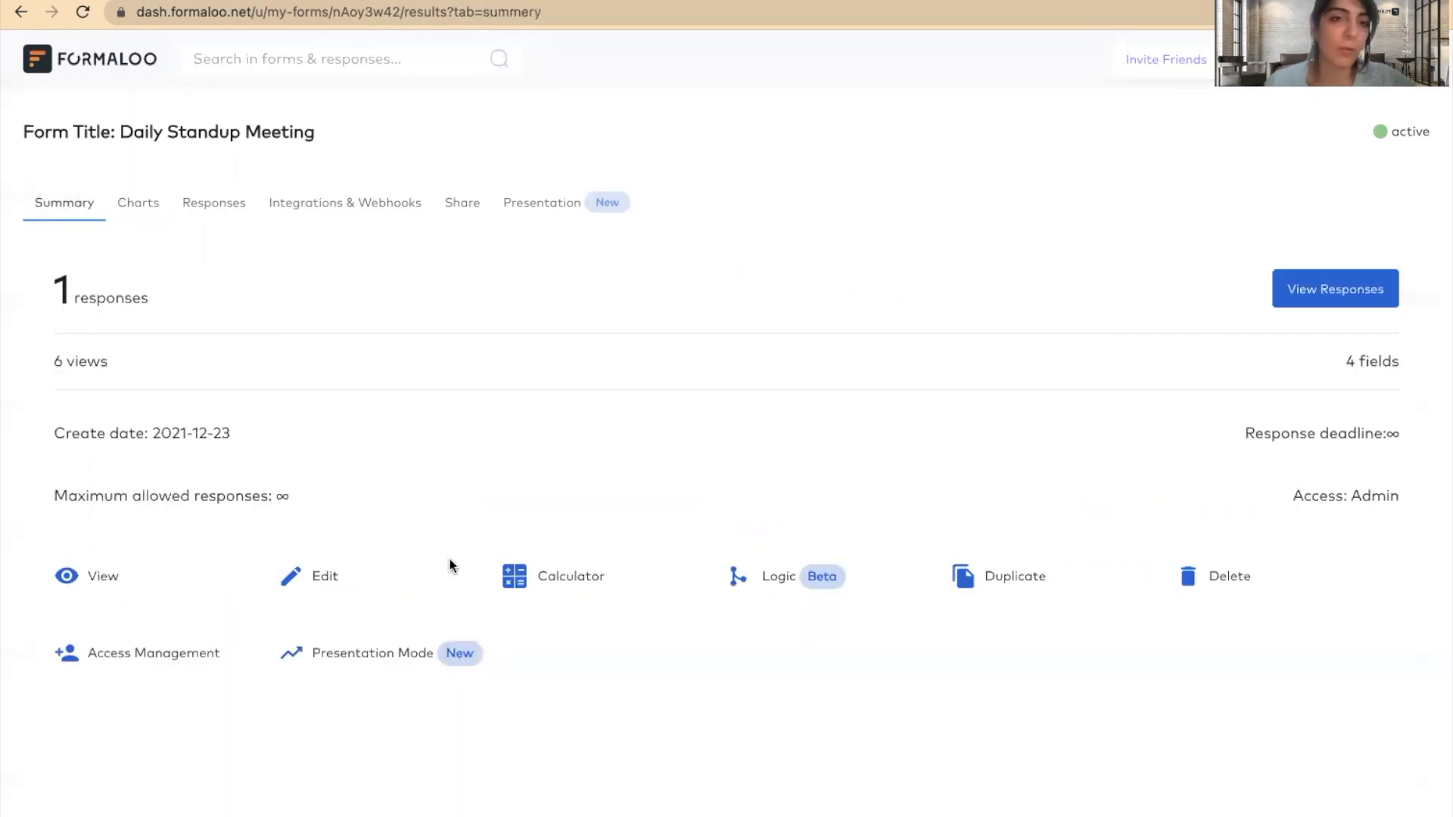
pyautogui.click(153, 70)
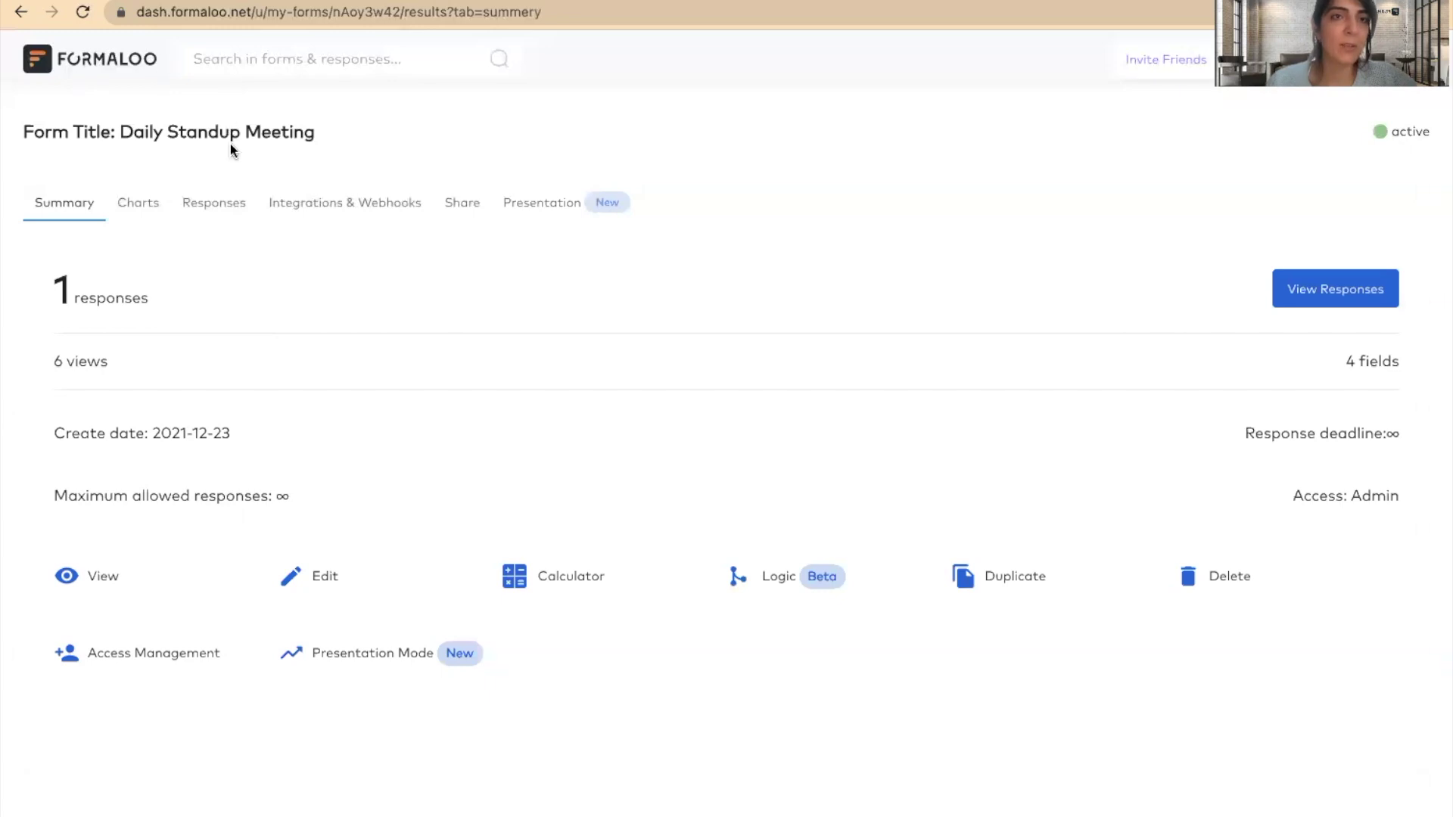
pyautogui.click(1329, 529)
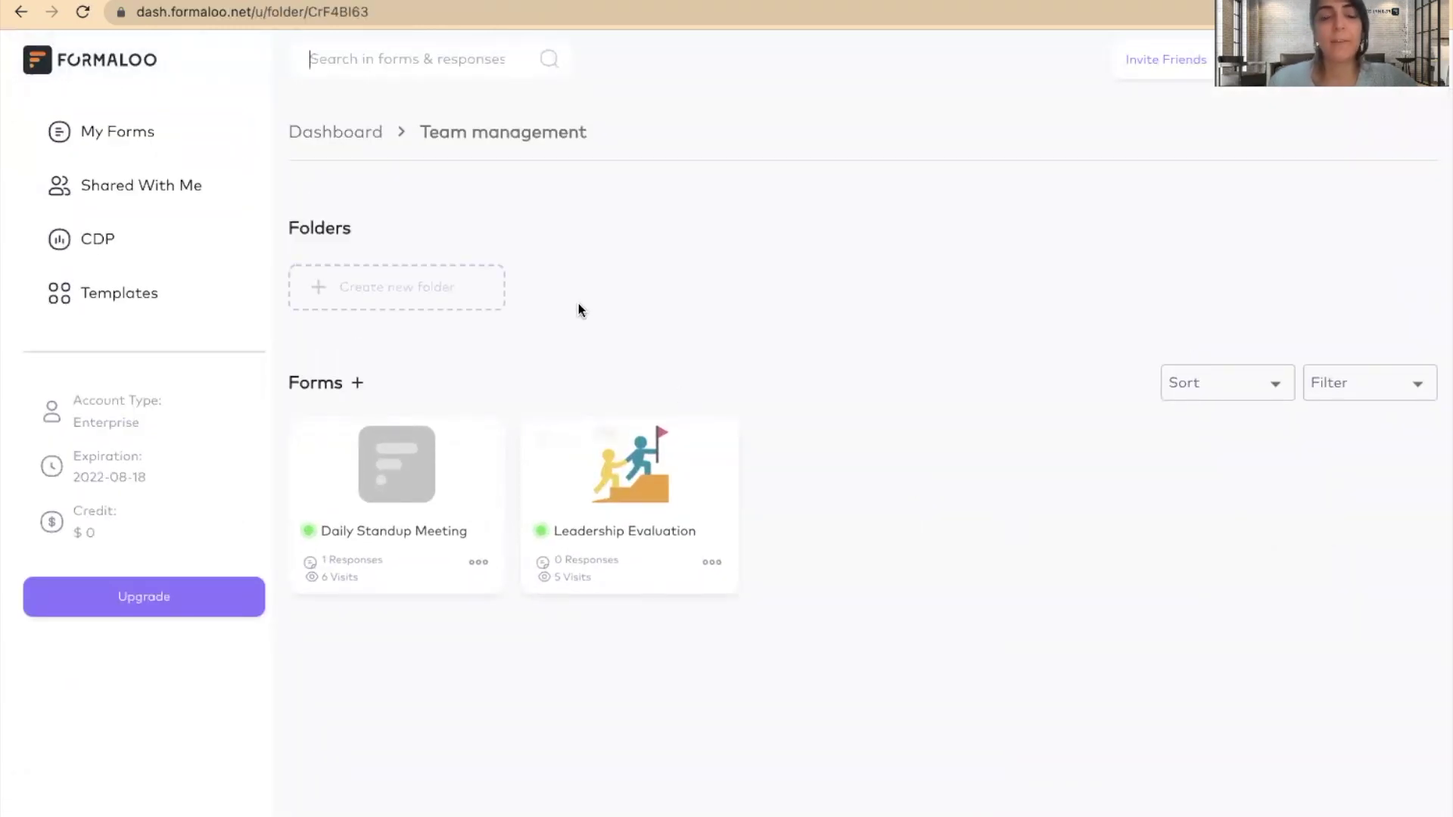
# Create a blank All employees form with Empl. name, Phone number and Email fields and save it
pyautogui.click(361, 386)
pyautogui.click(389, 286)
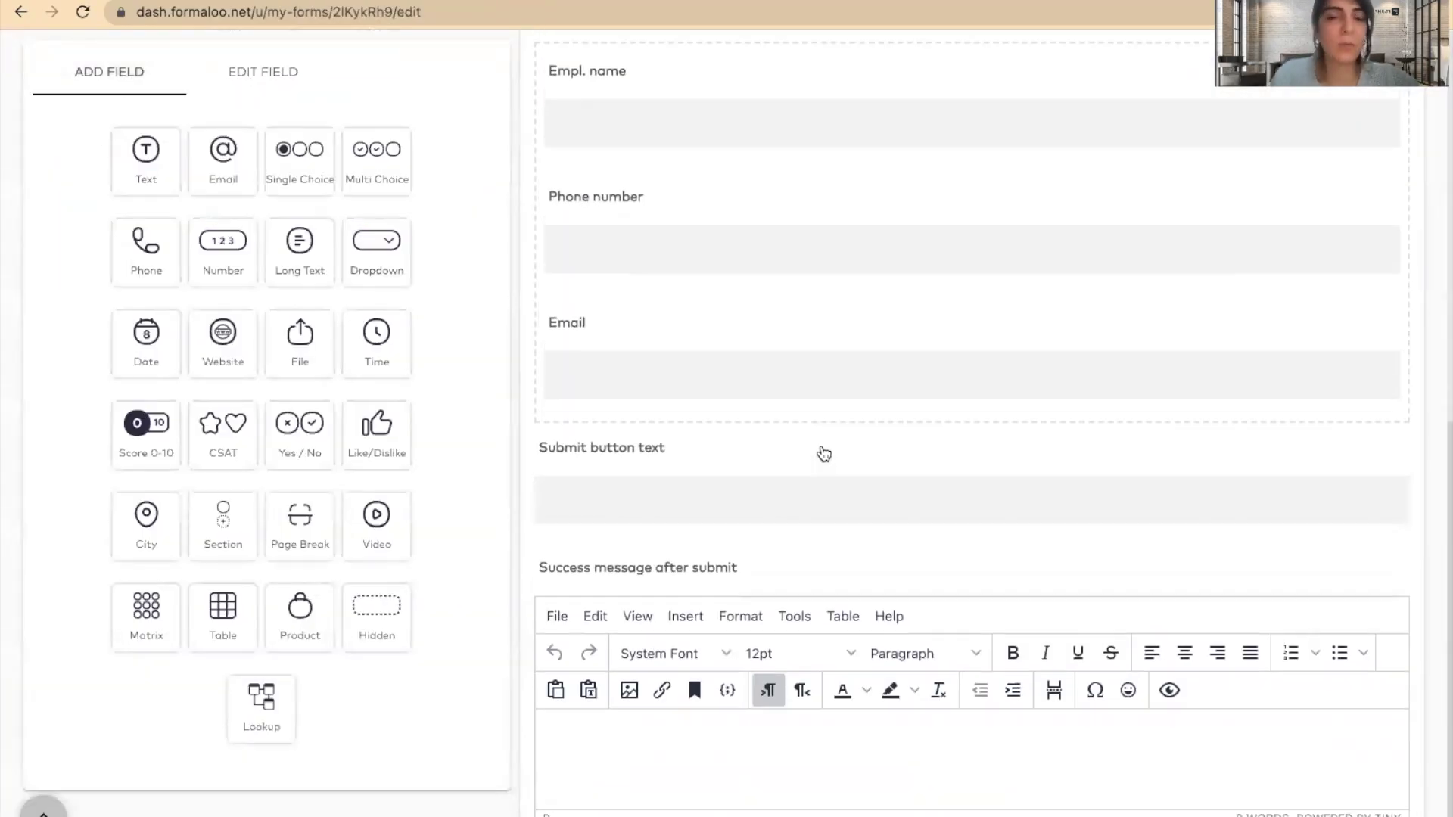
pyautogui.scroll(1, 824, 454)
pyautogui.scroll(10, 824, 453)
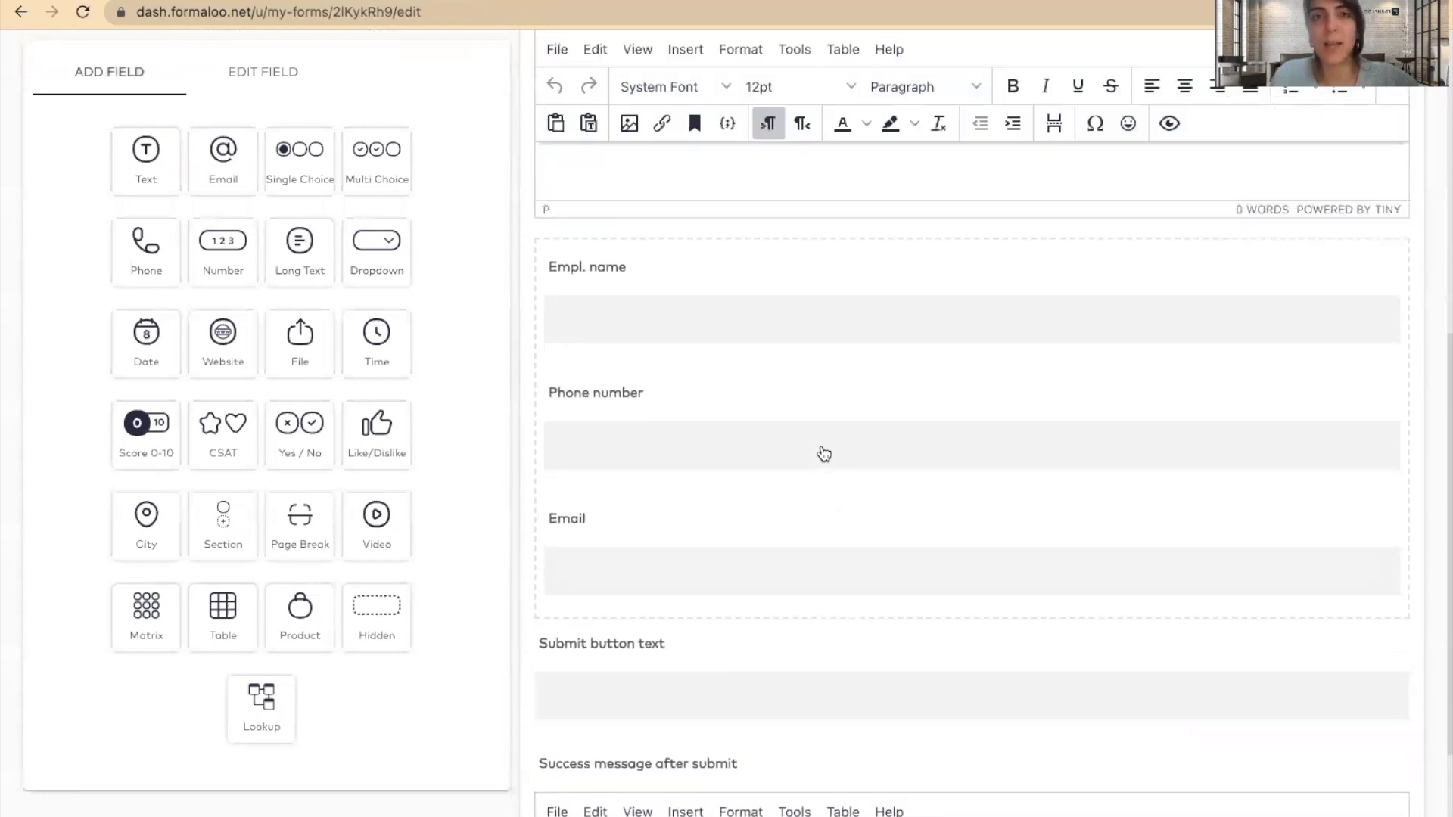
pyautogui.click(428, 140)
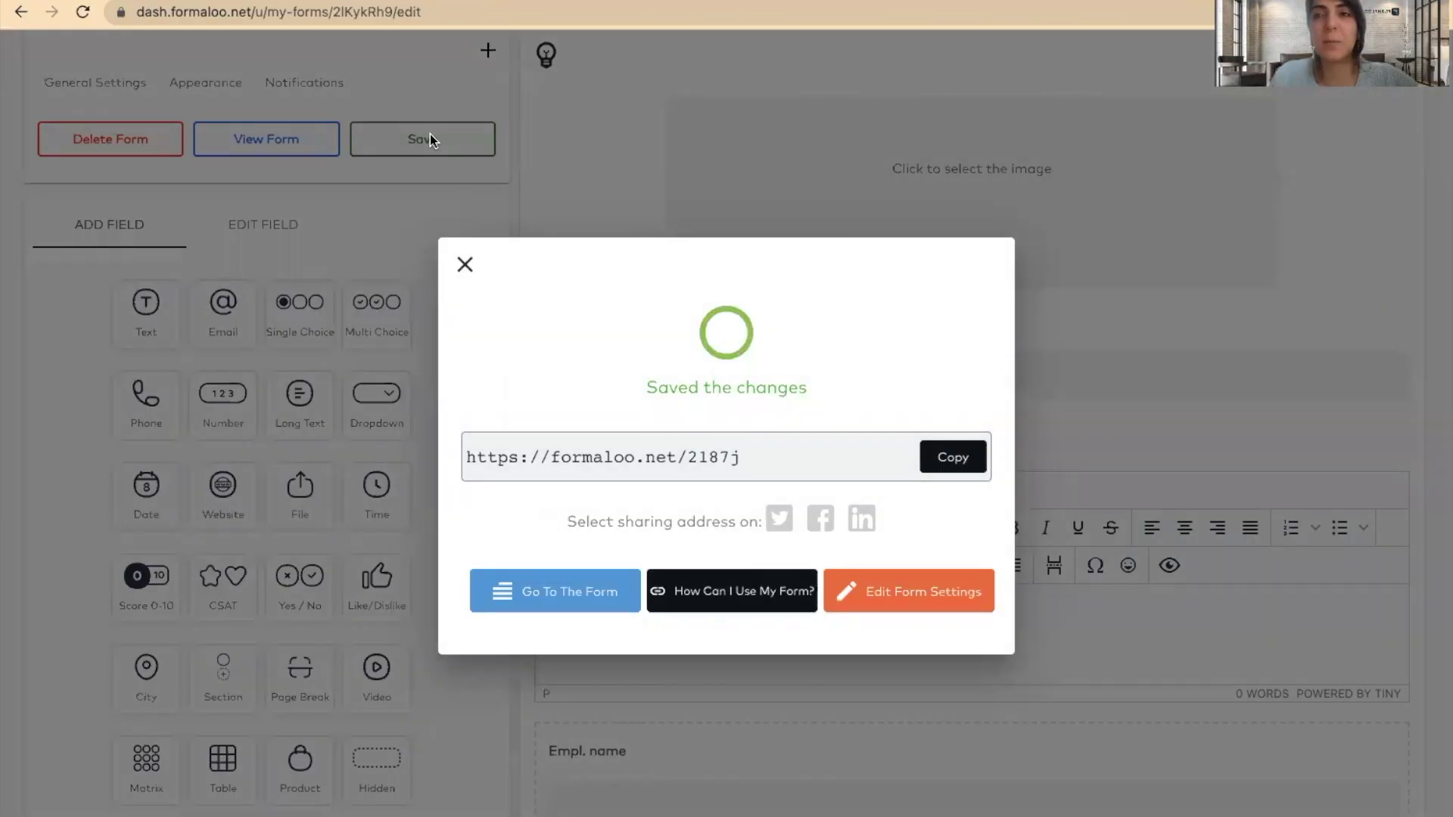
# Close the save confirmation and enter a test employee's first and last name
pyautogui.click(463, 267)
pyautogui.scroll(-6, 820, 557)
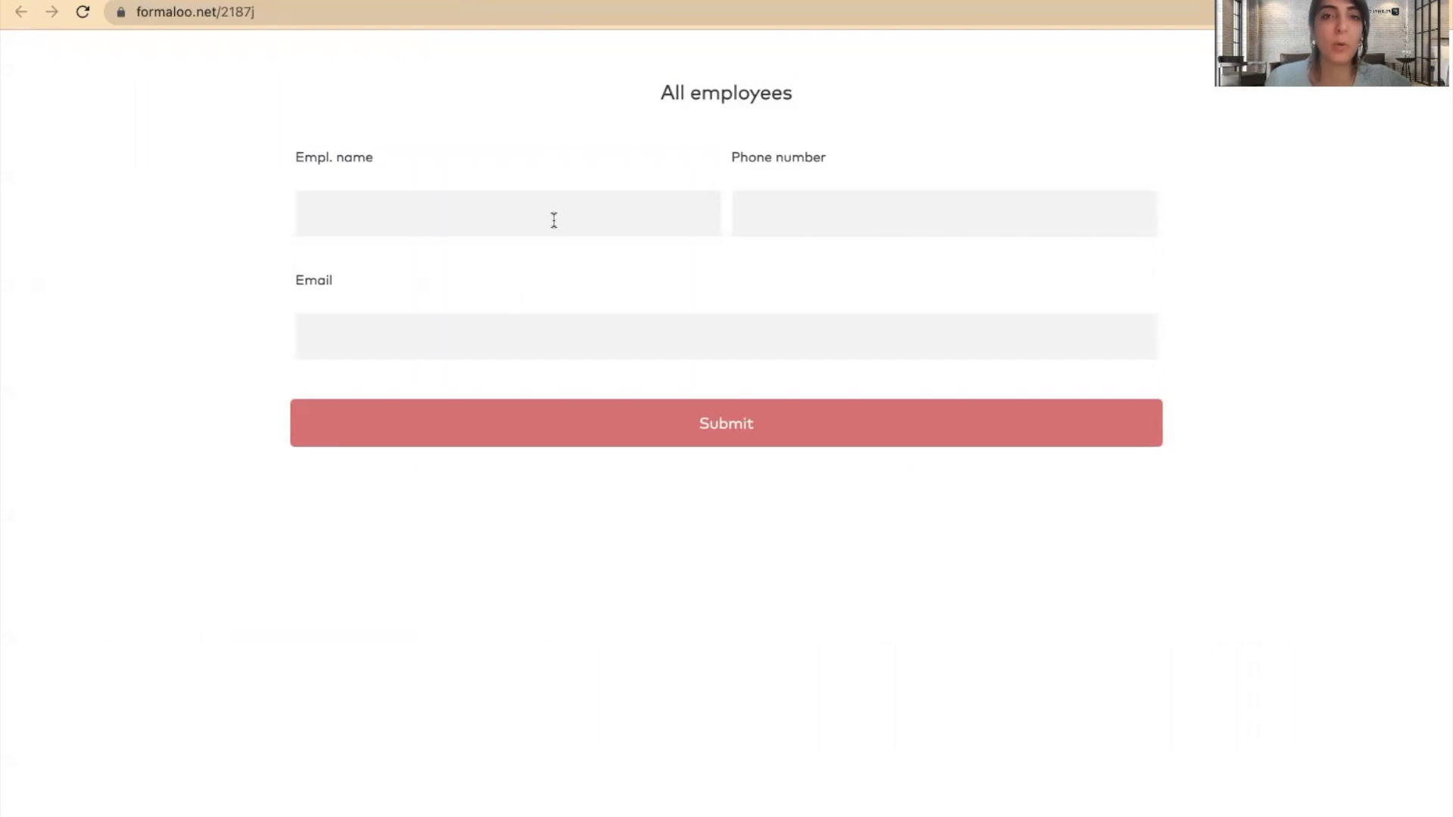
pyautogui.click(554, 220)
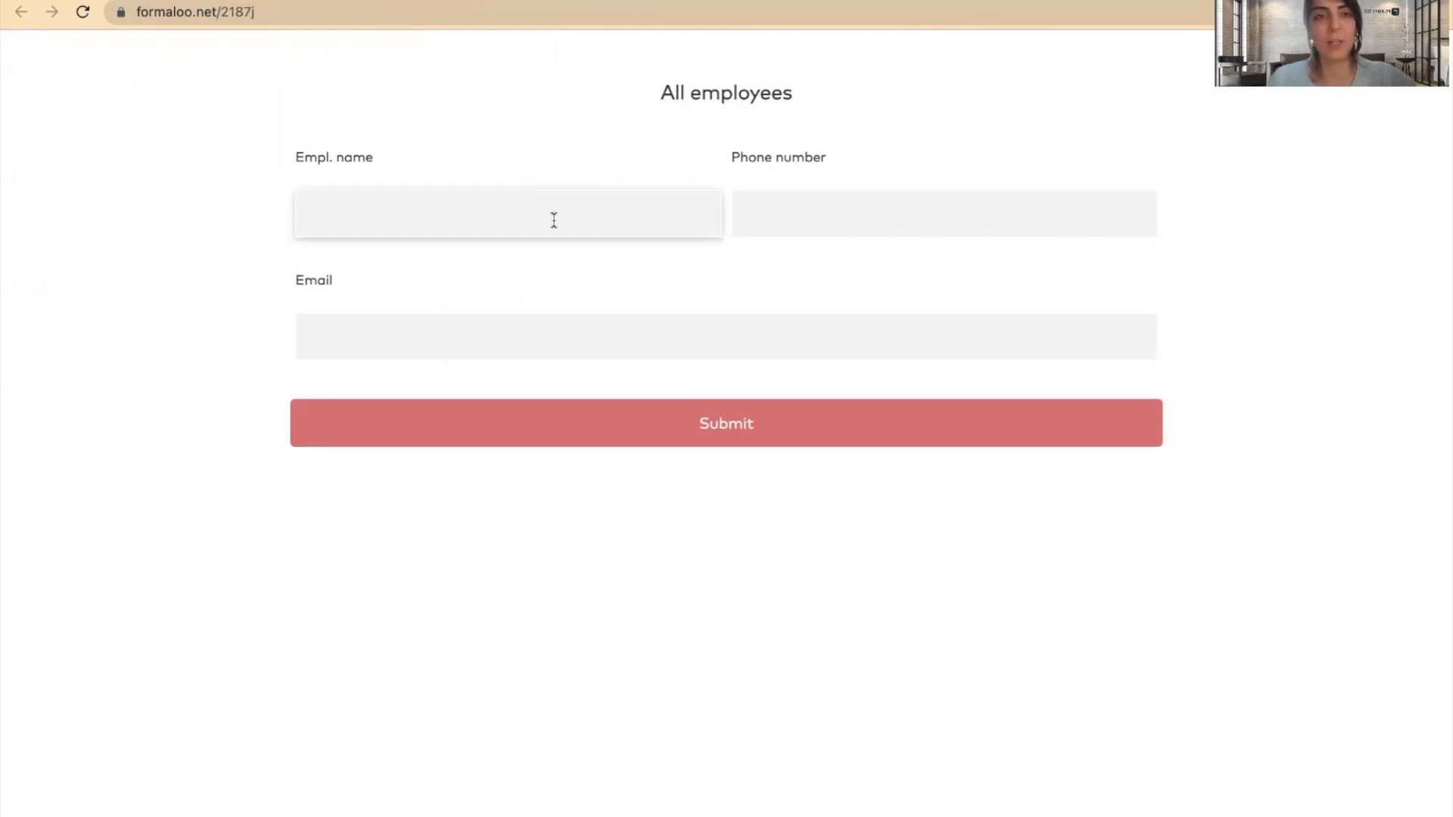
pyautogui.write('John')
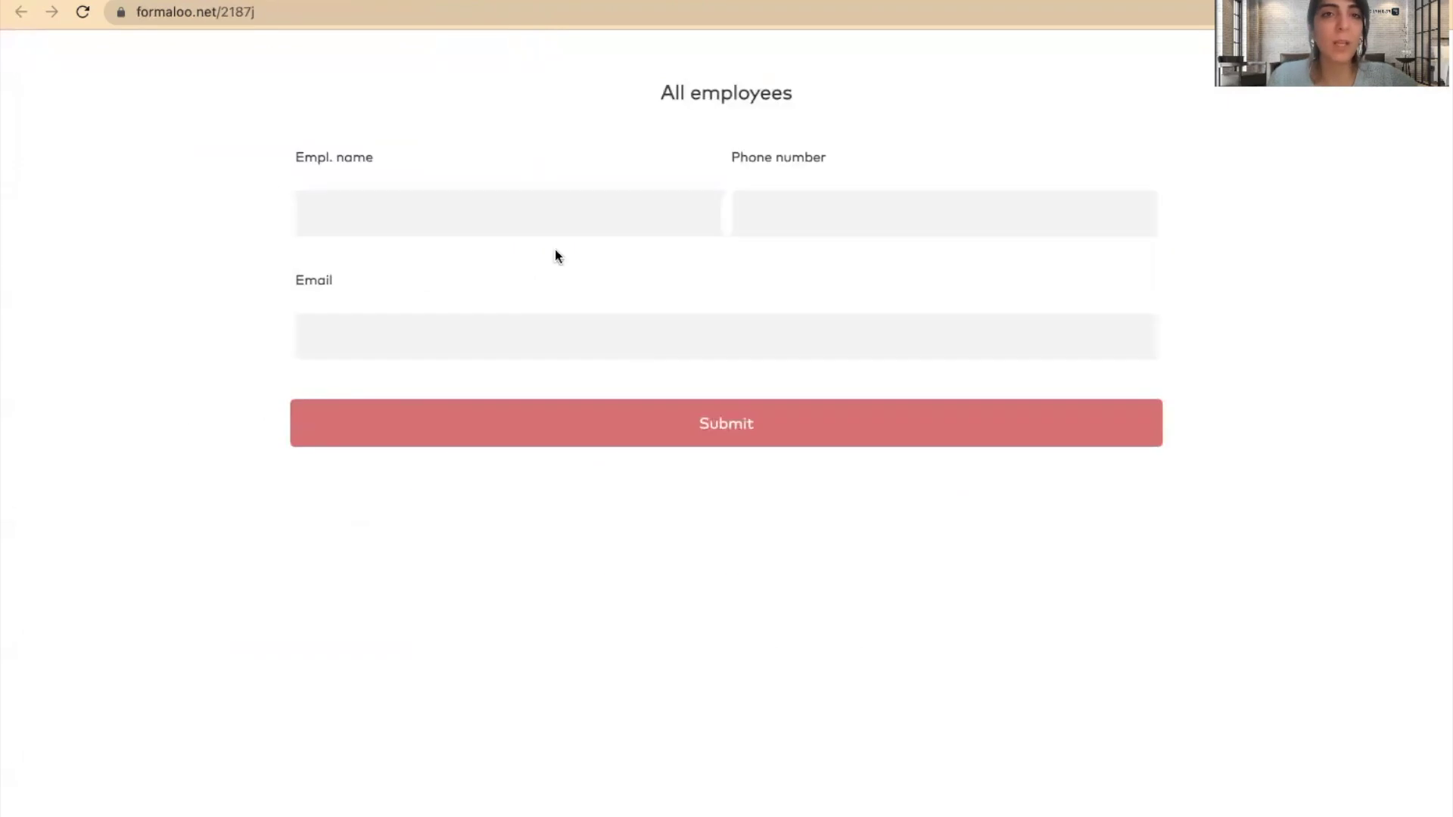
pyautogui.click(543, 226)
pyautogui.write('Mori')
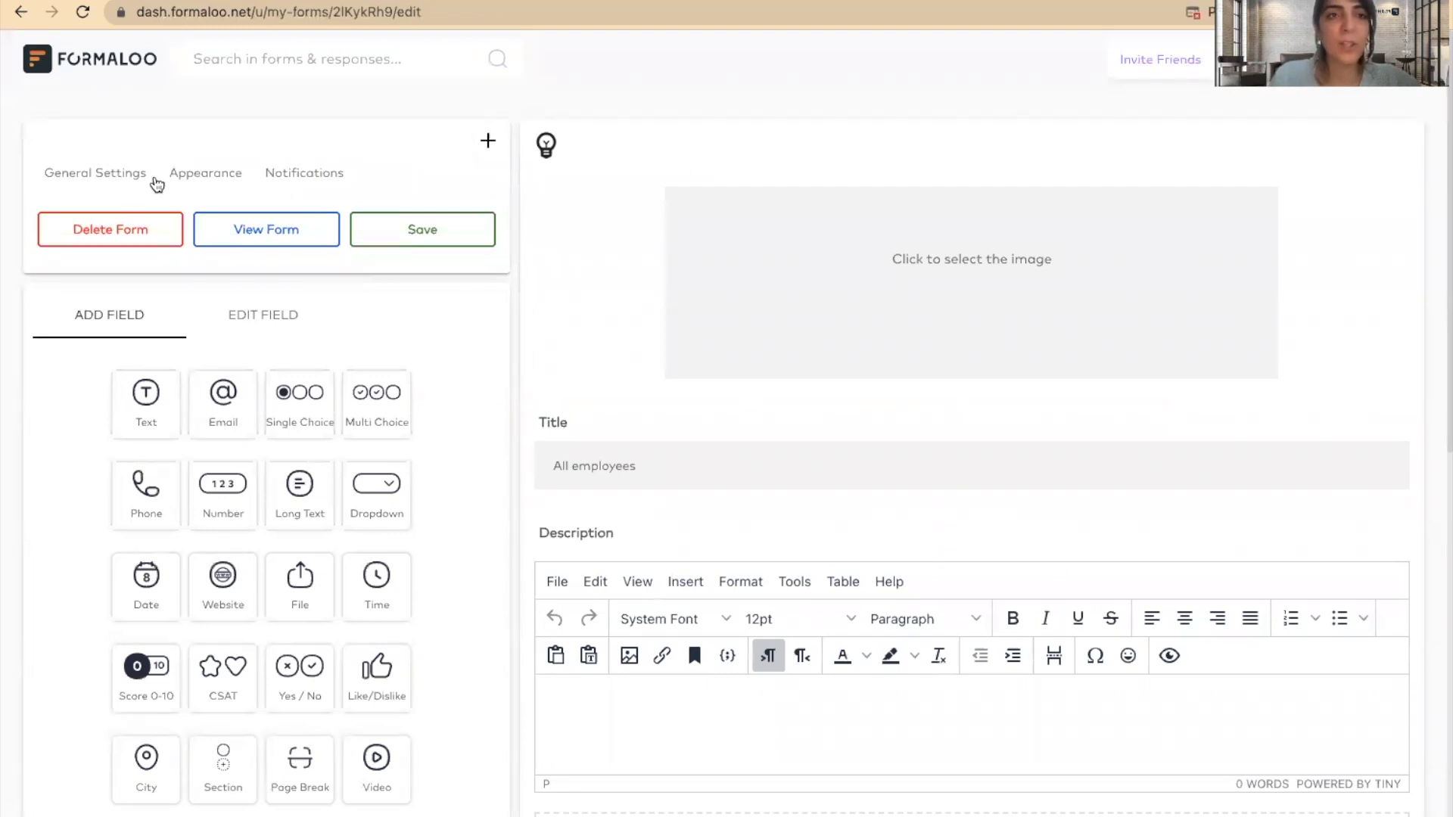
# Open Daily Standup Meeting in the editor and delete its Full name question, confirming Yes
pyautogui.hscroll(-5, 691, 172)
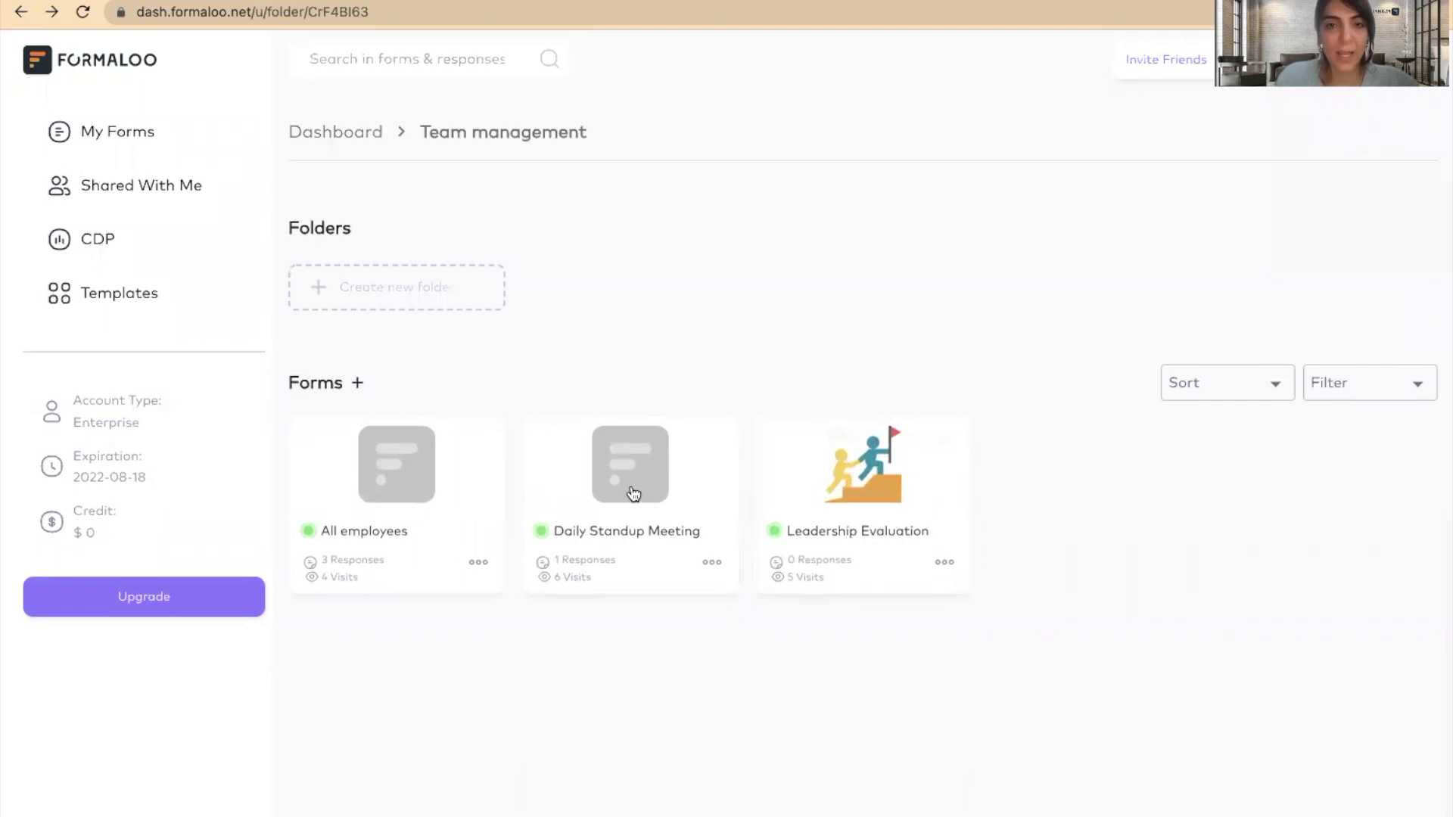
pyautogui.click(711, 561)
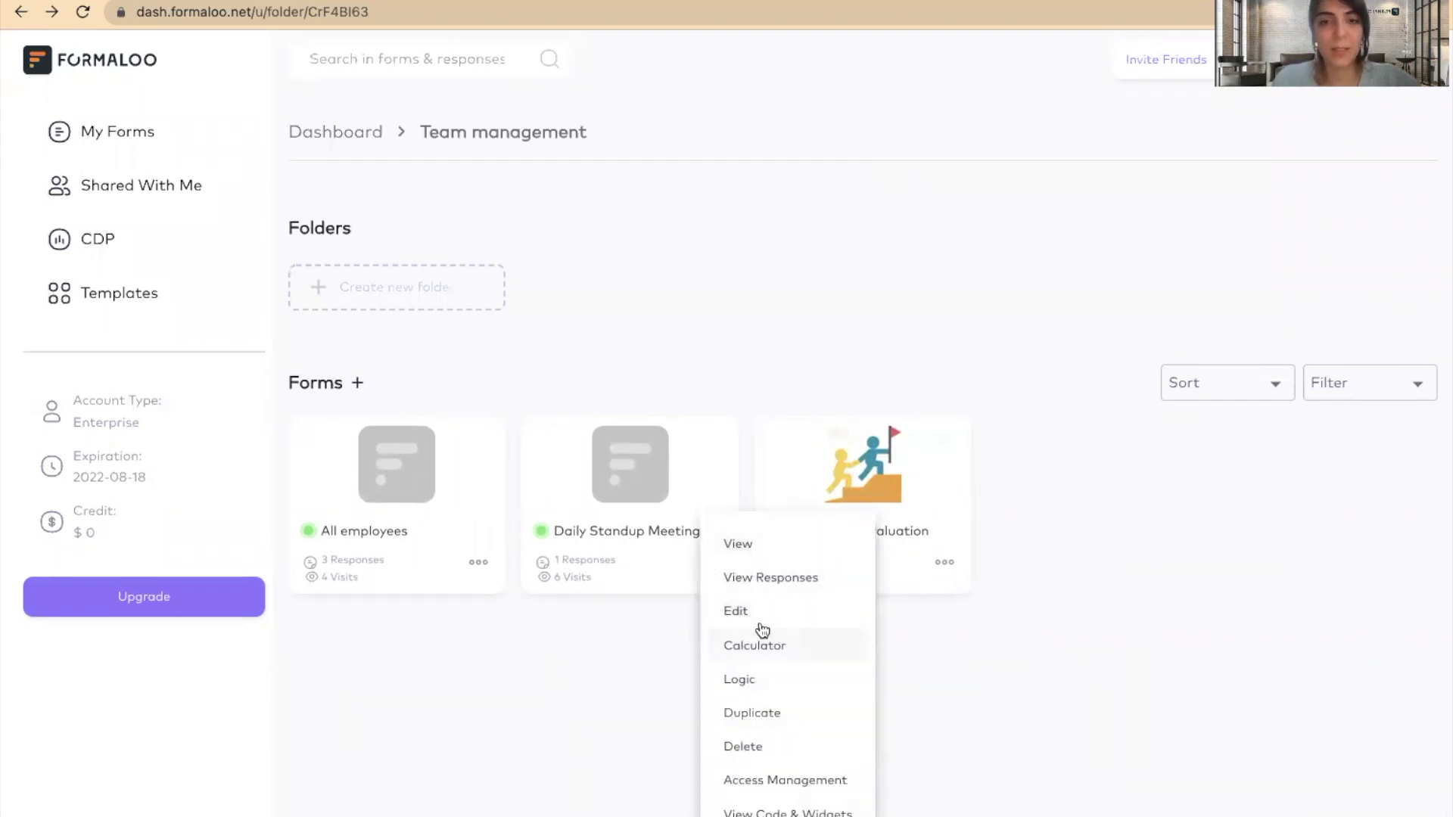
pyautogui.click(760, 616)
pyautogui.scroll(-7, 757, 617)
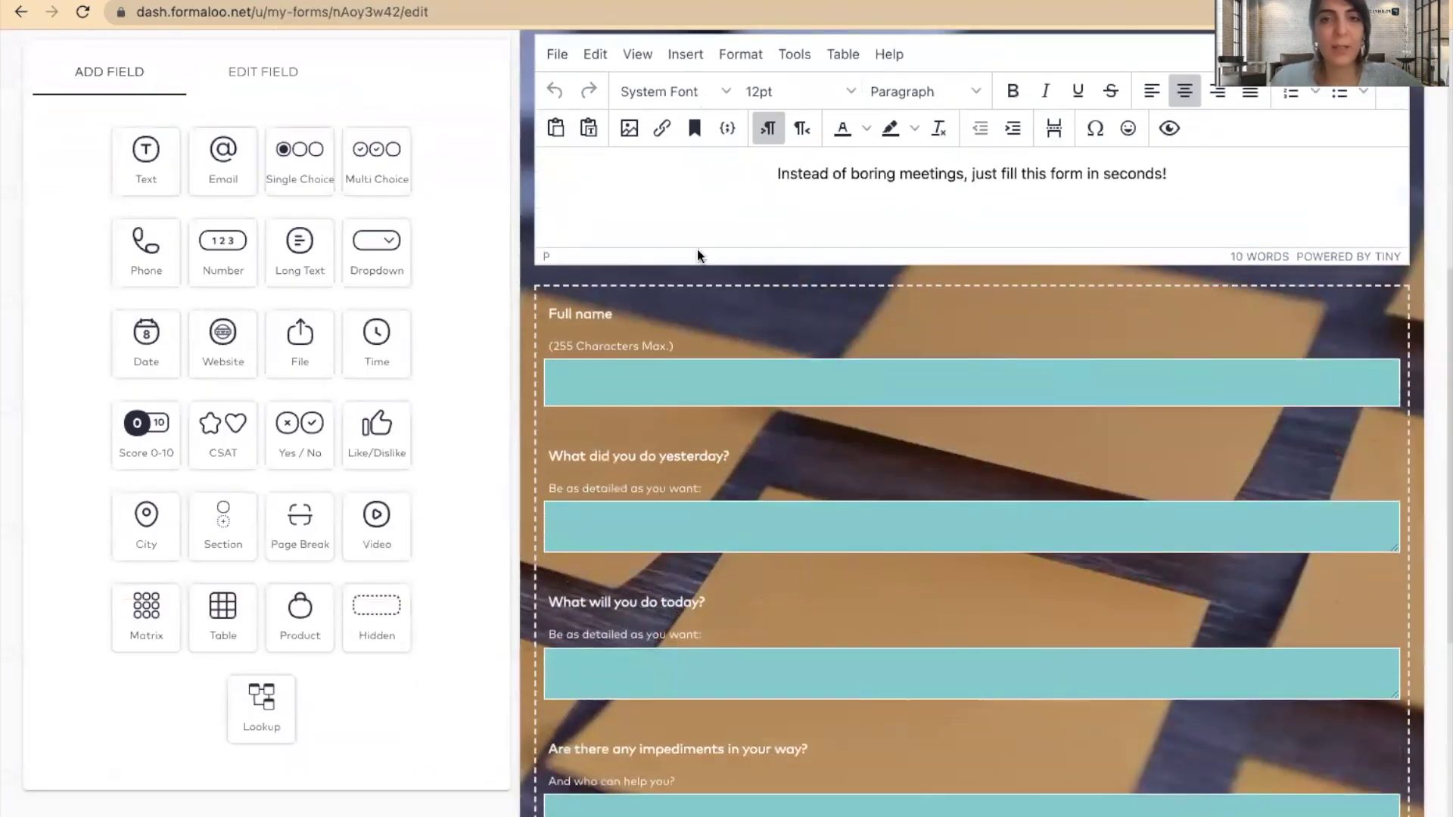
pyautogui.click(948, 316)
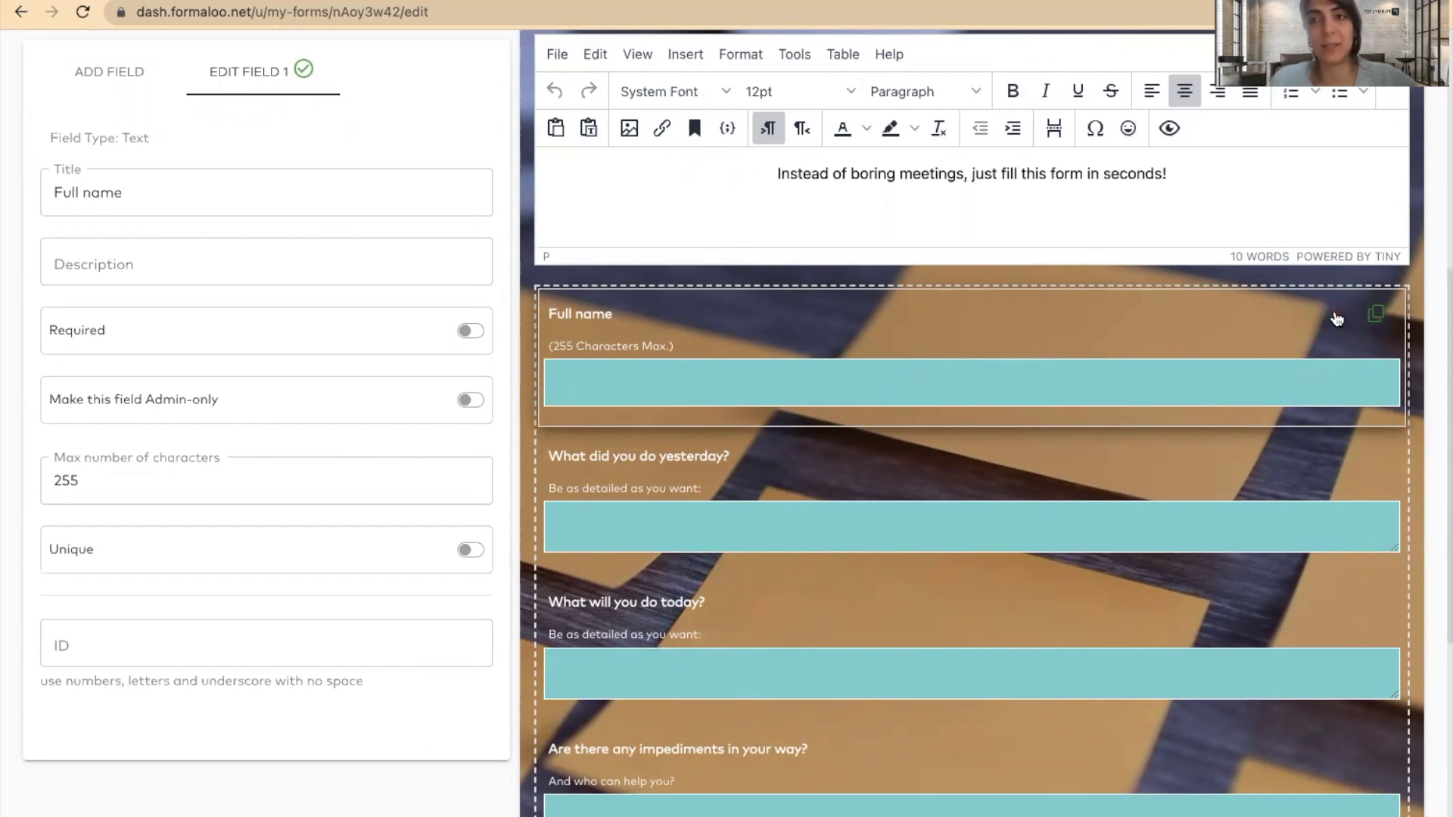
pyautogui.click(1337, 319)
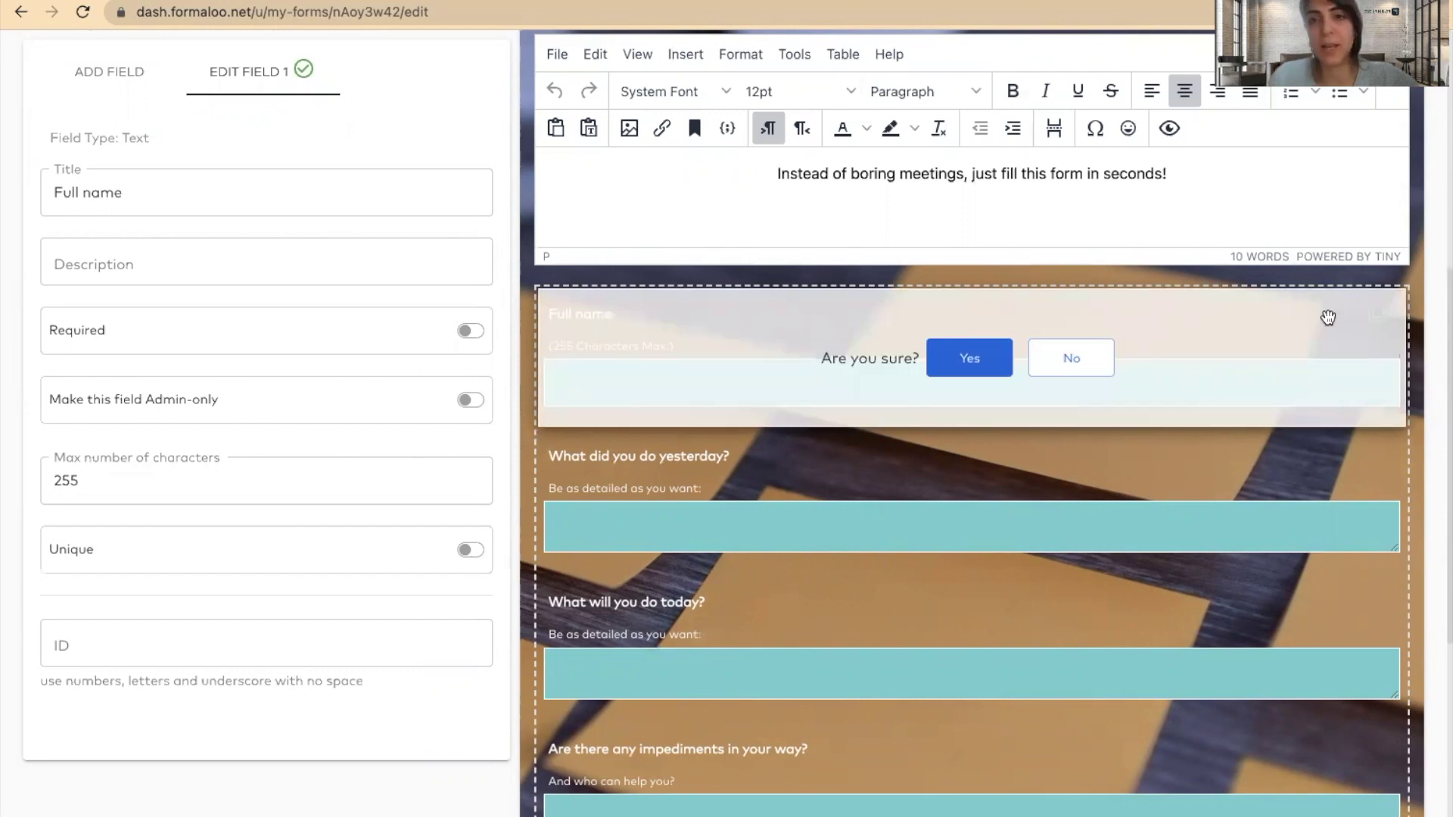
pyautogui.click(971, 358)
pyautogui.click(144, 71)
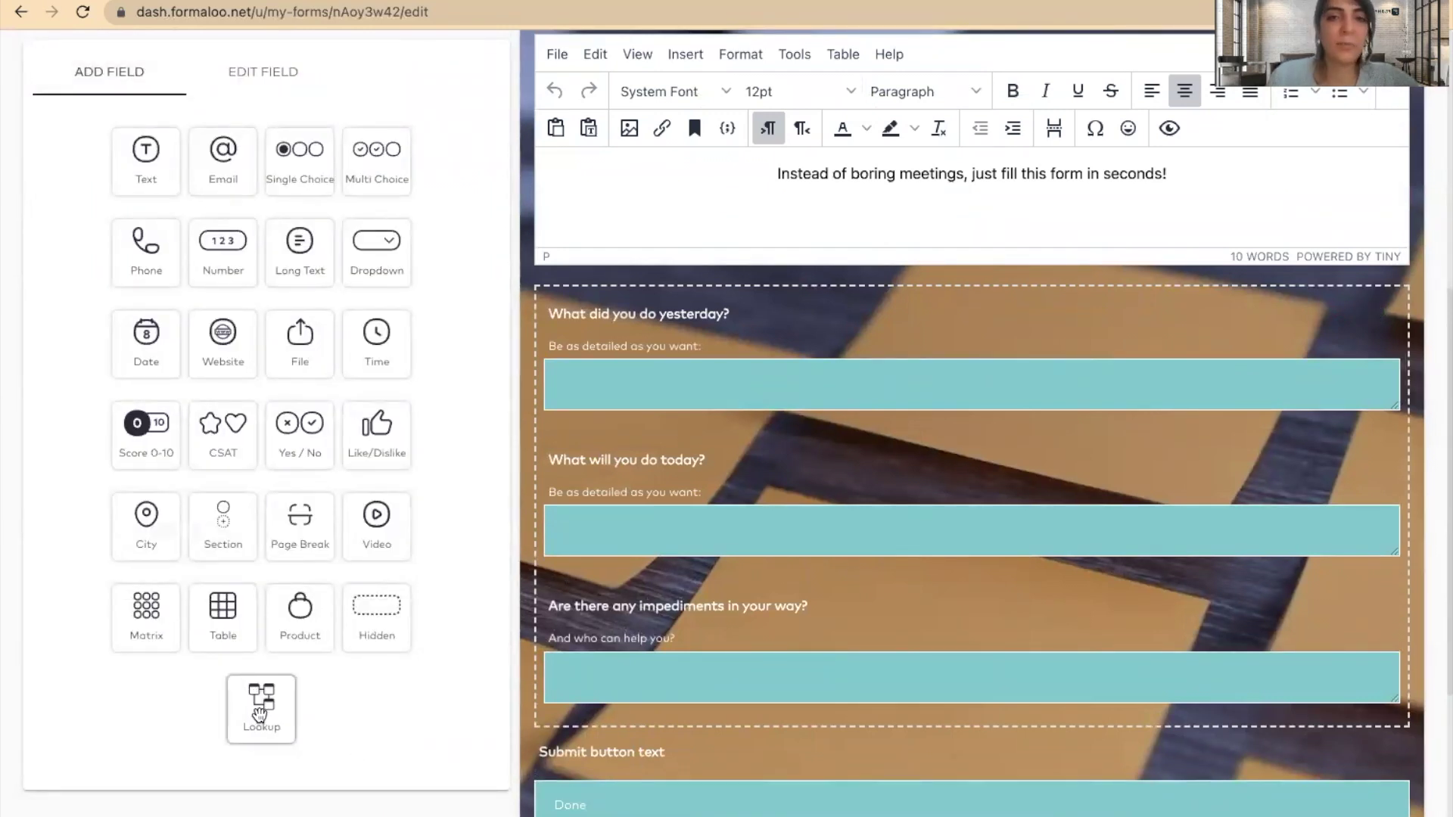
# Add a top 'Who are you? :)' lookup from All employees' Empl. name and preview its names
pyautogui.moveTo(260, 716); pyautogui.dragTo(643, 331)
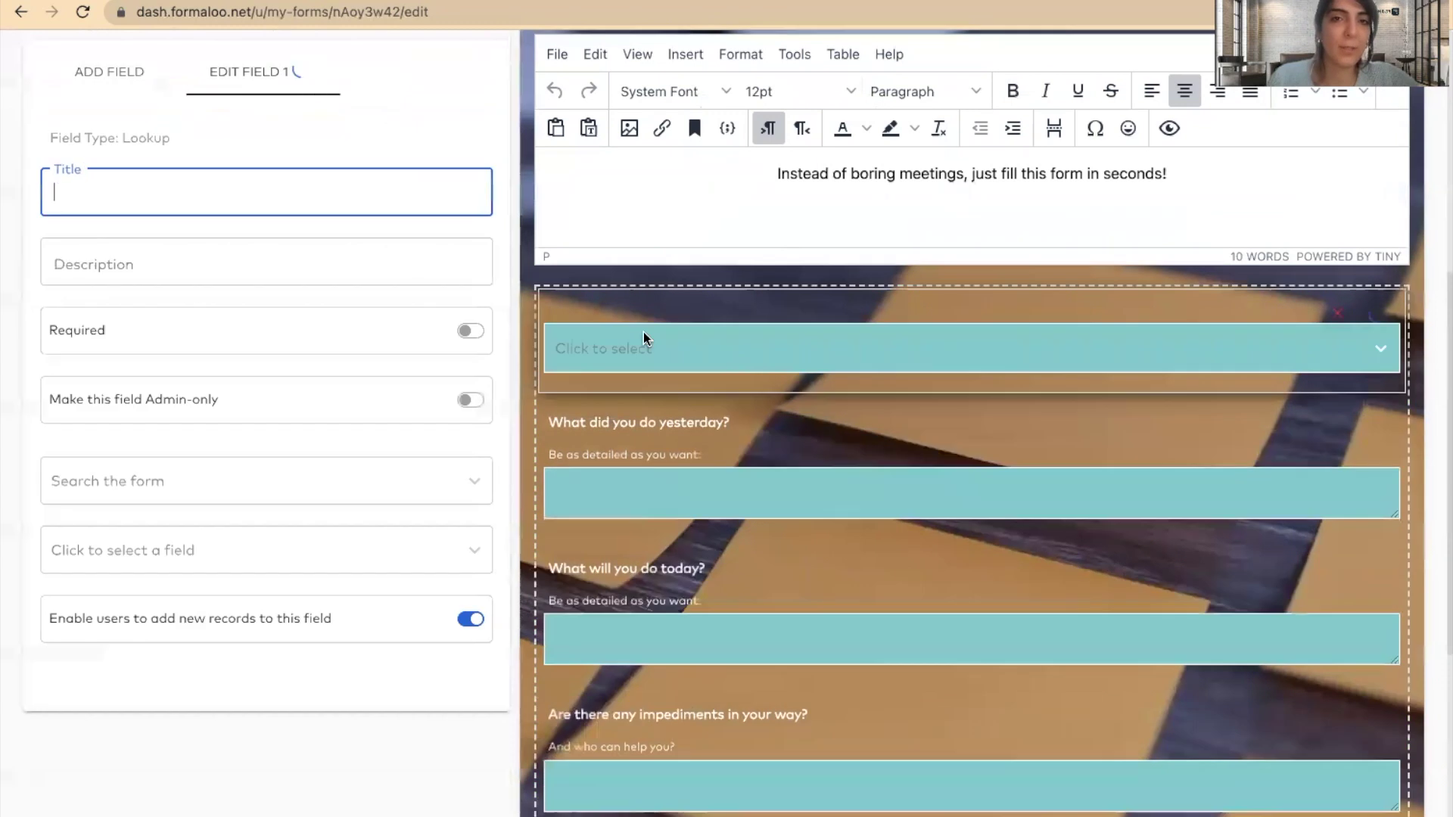
pyautogui.write('Who are you? :)')
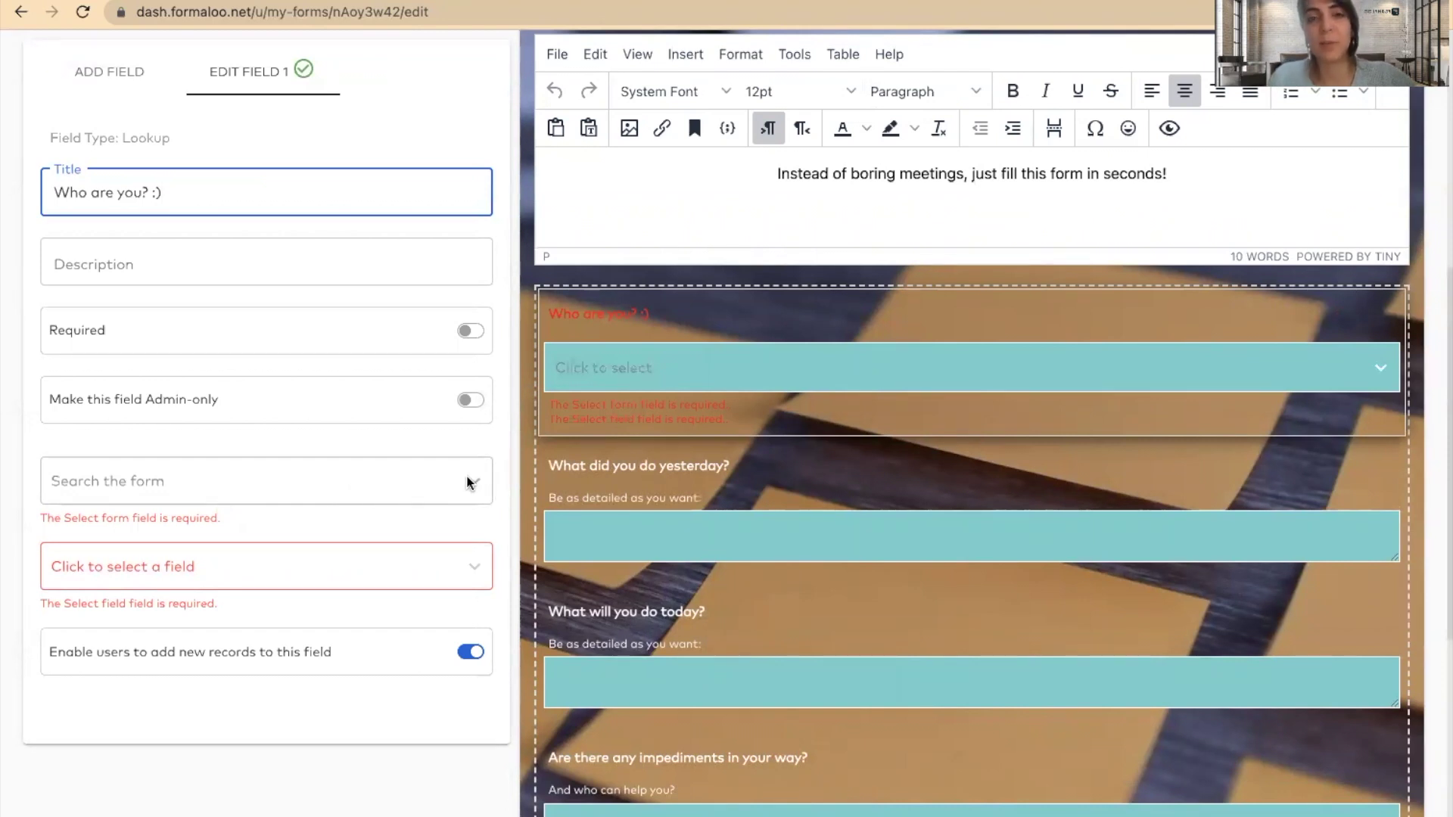
pyautogui.click(469, 482)
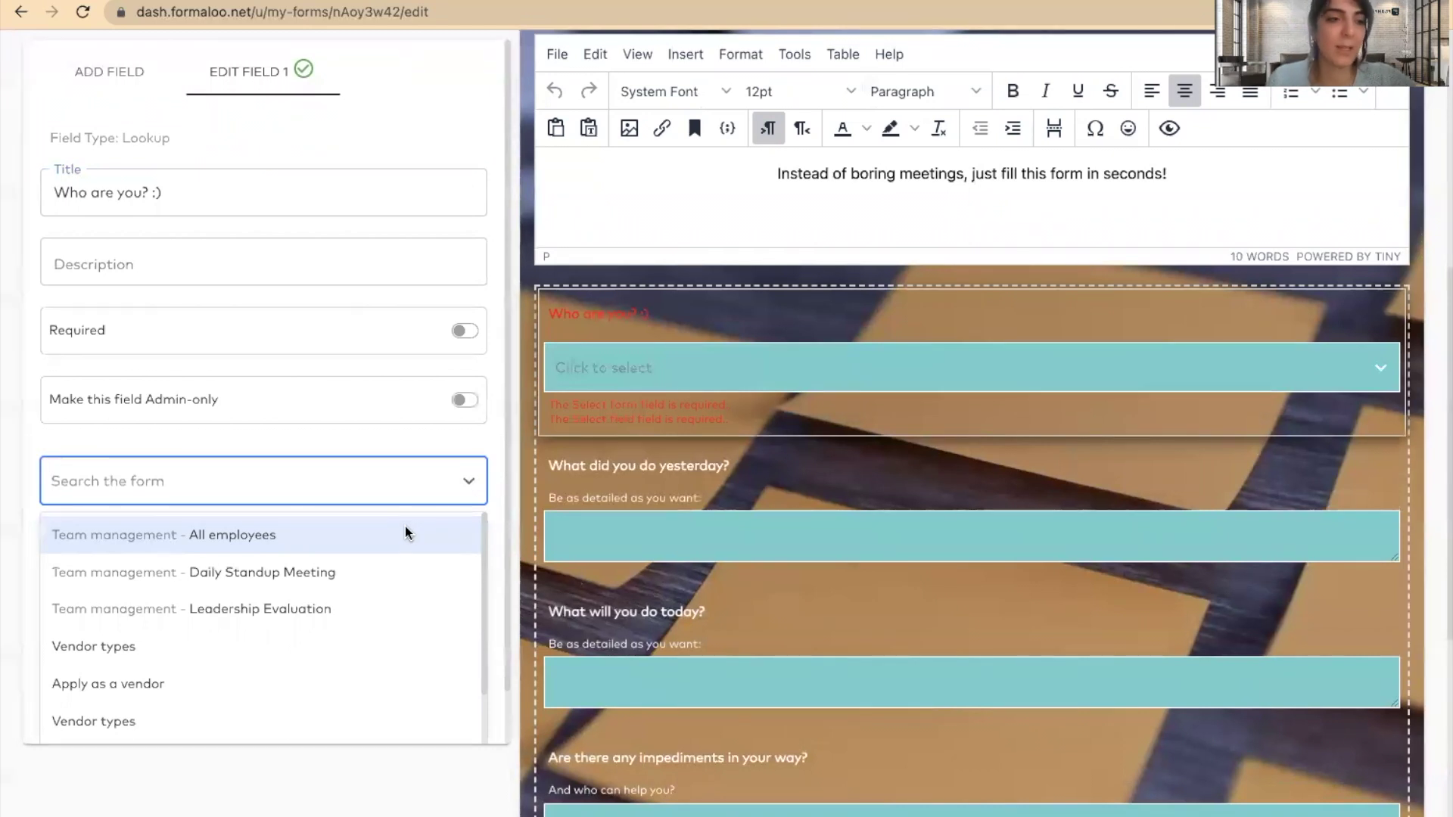
pyautogui.click(302, 532)
pyautogui.click(382, 577)
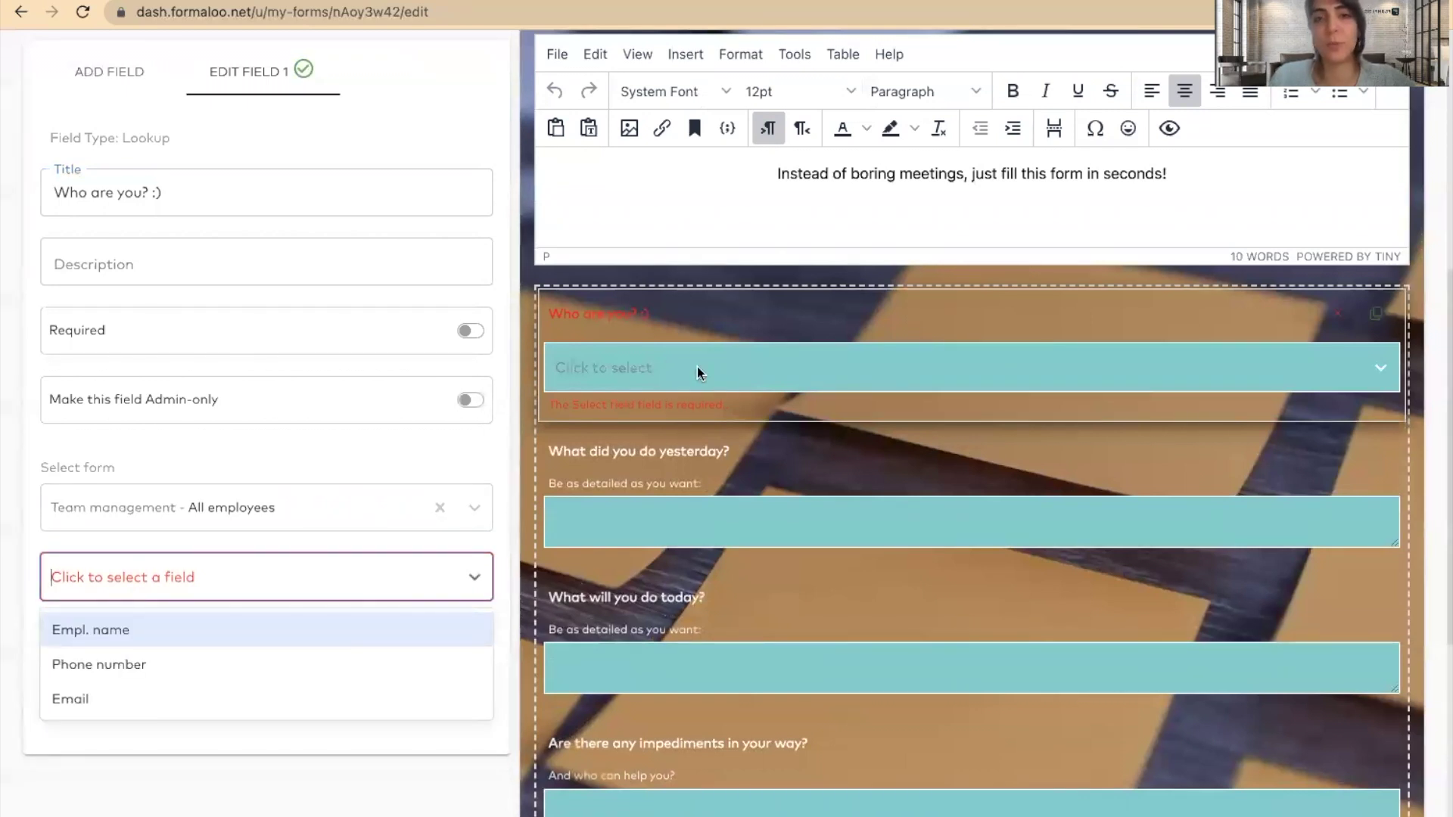
pyautogui.click(170, 621)
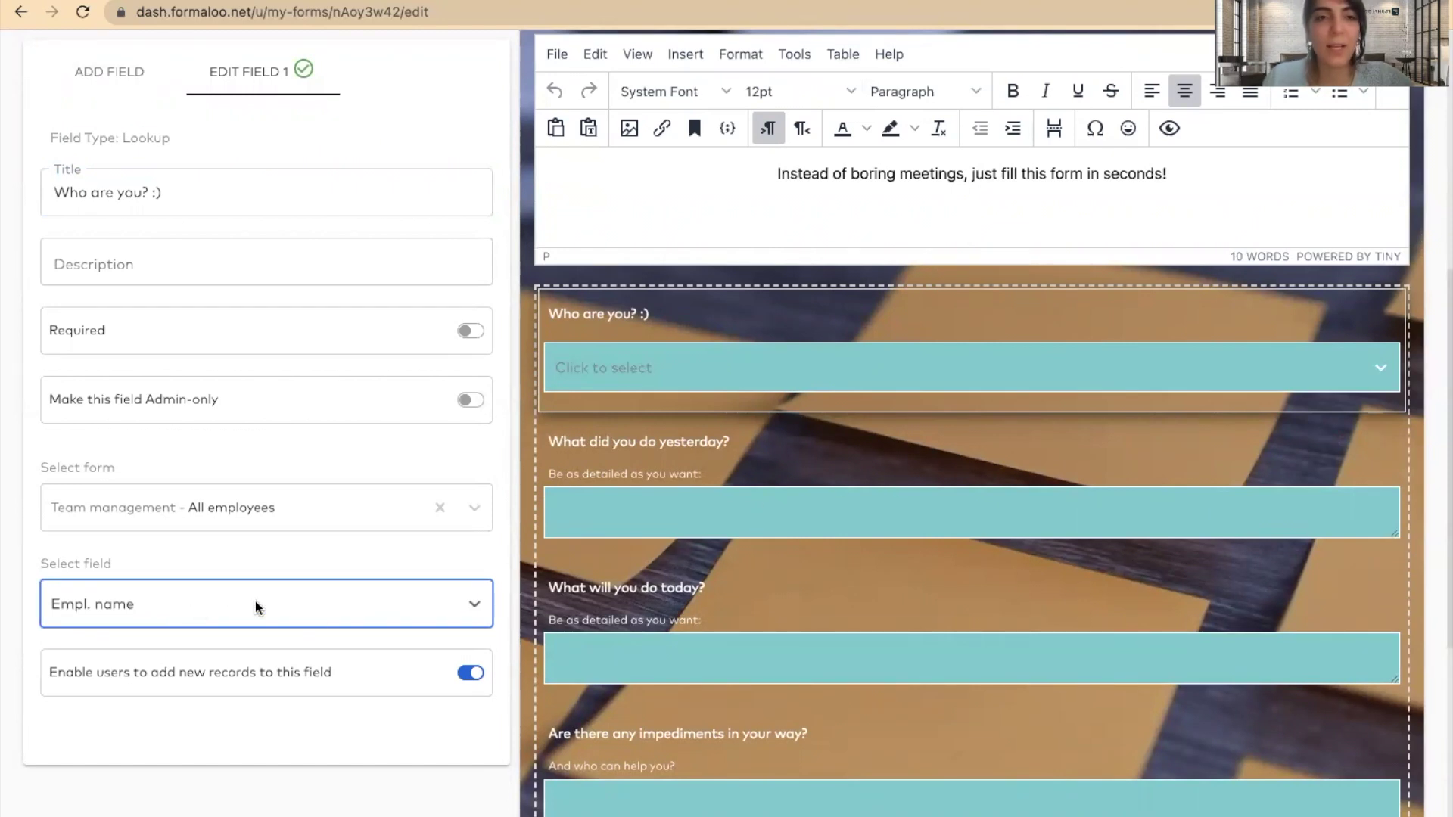
pyautogui.click(1381, 369)
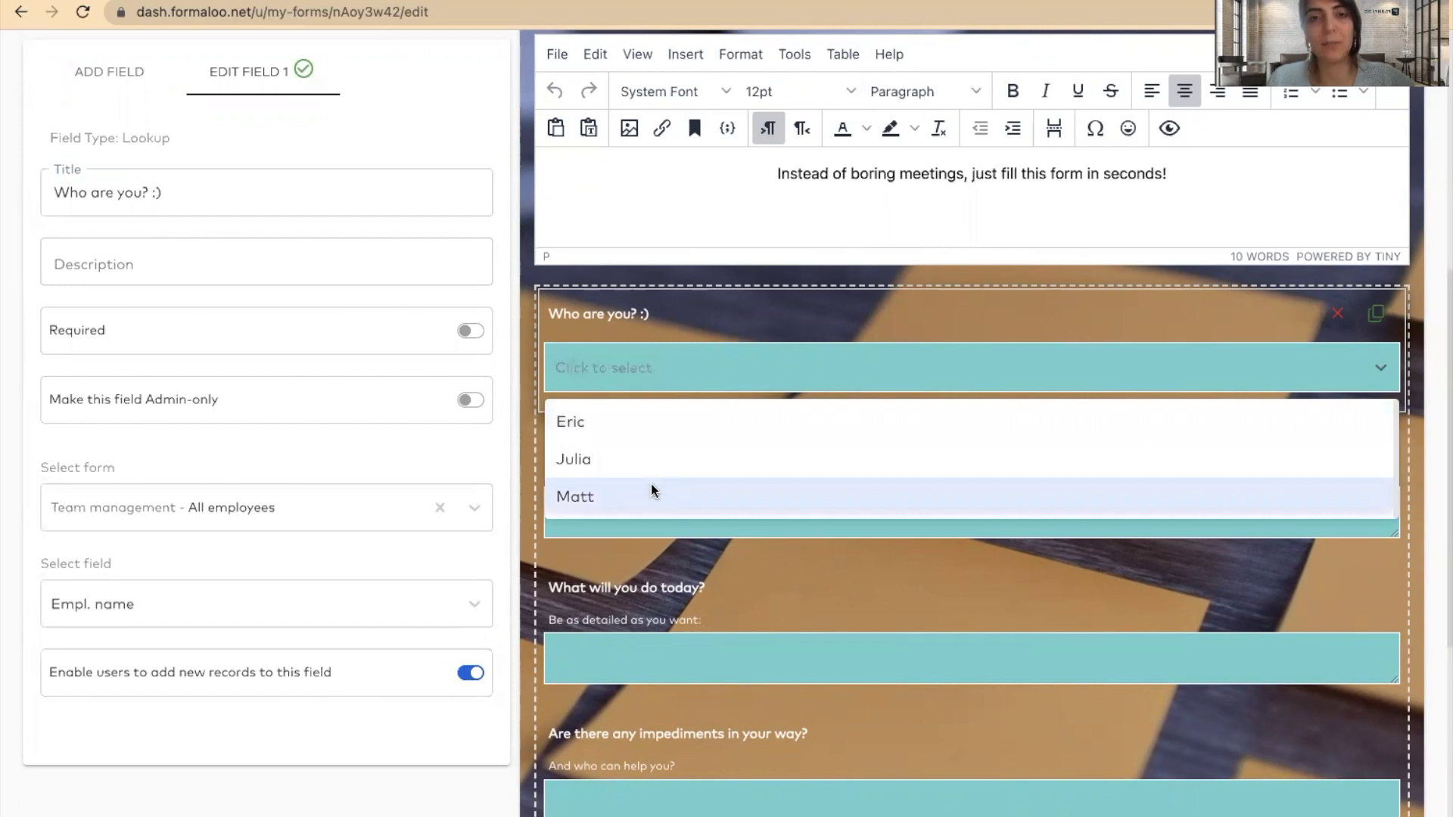
pyautogui.scroll(7, 525, 295)
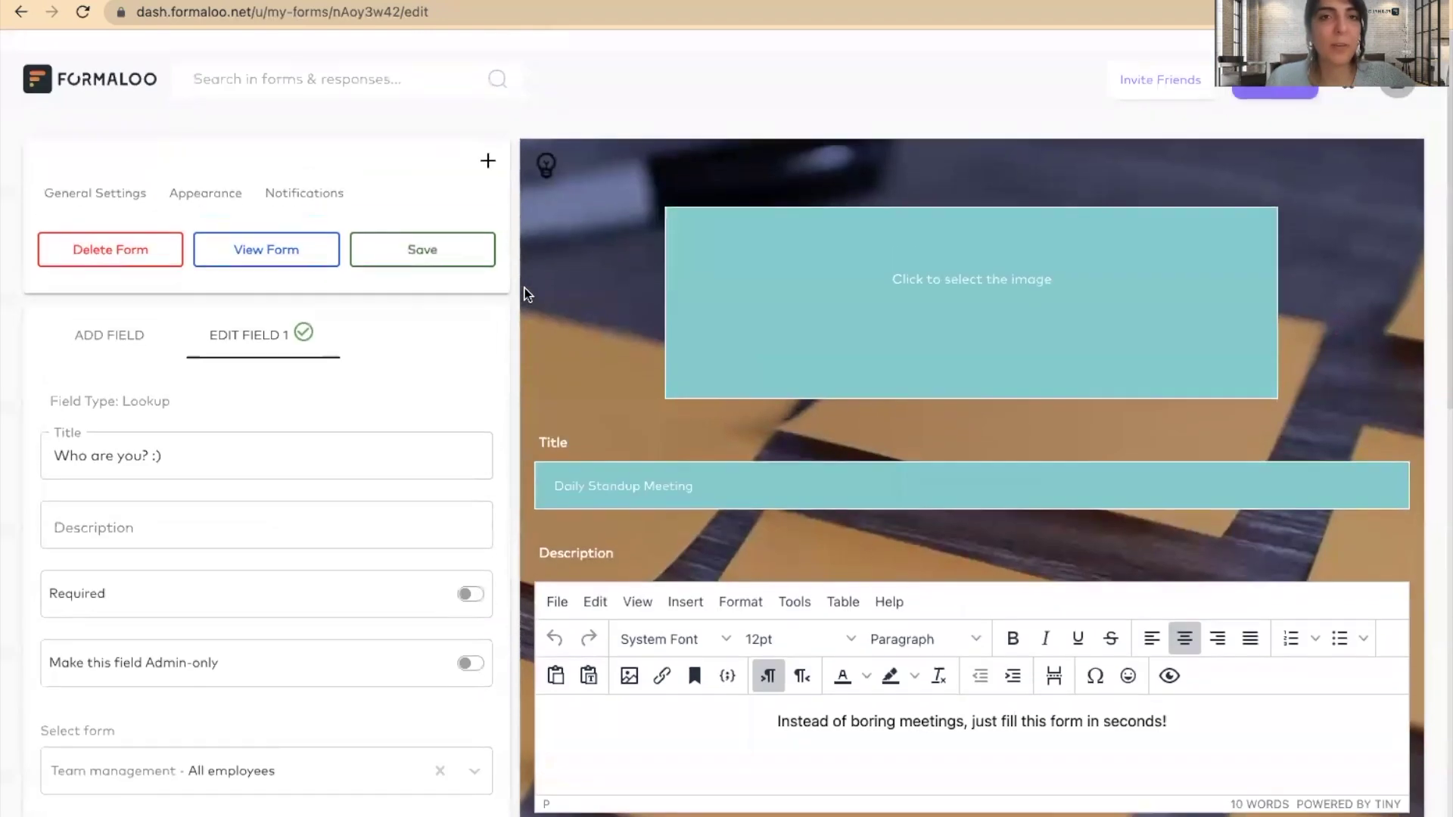
# Save the form changes and open the live Daily Standup Meeting form
pyautogui.scroll(-1, 528, 294)
pyautogui.click(421, 231)
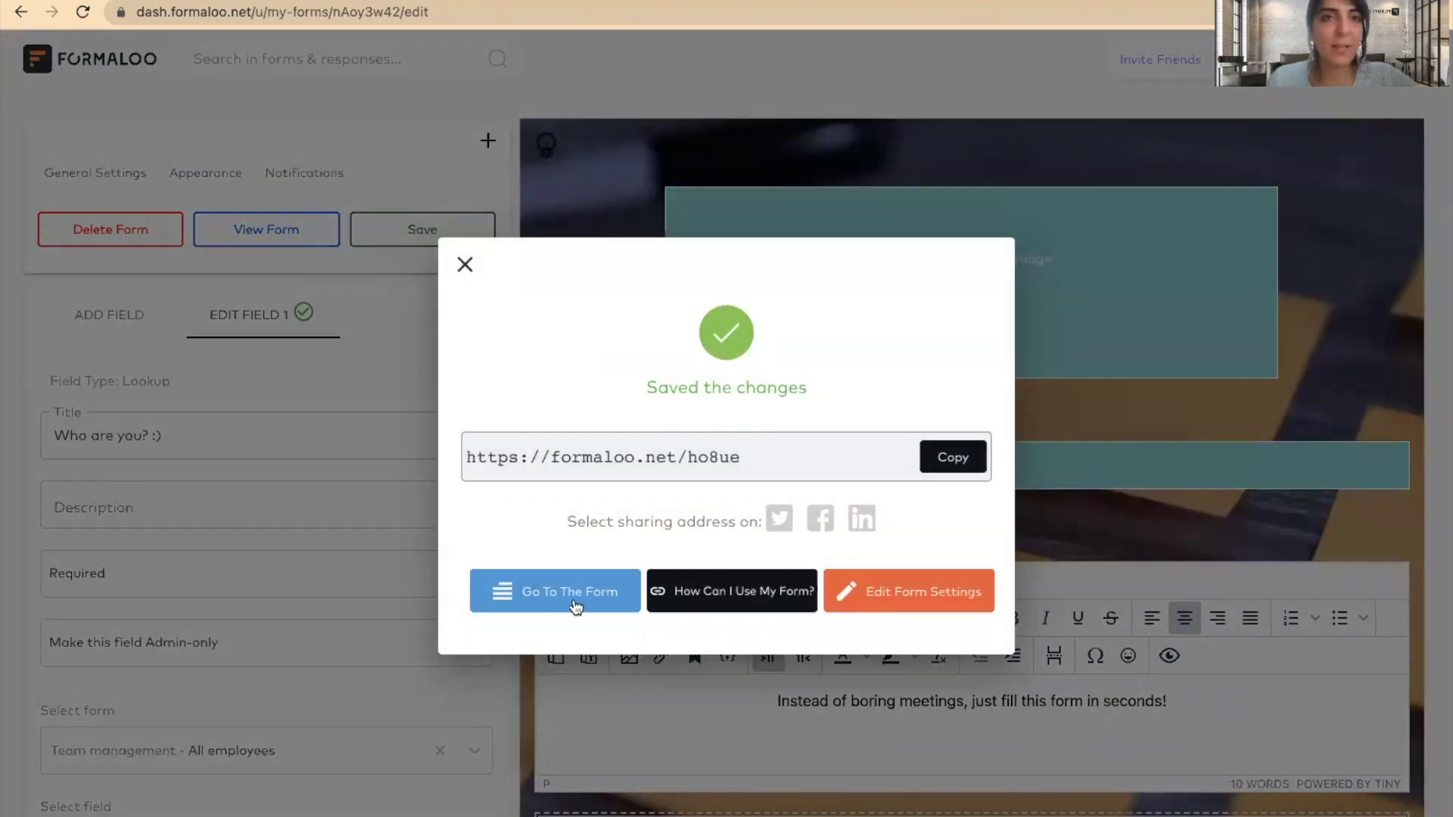
pyautogui.click(573, 604)
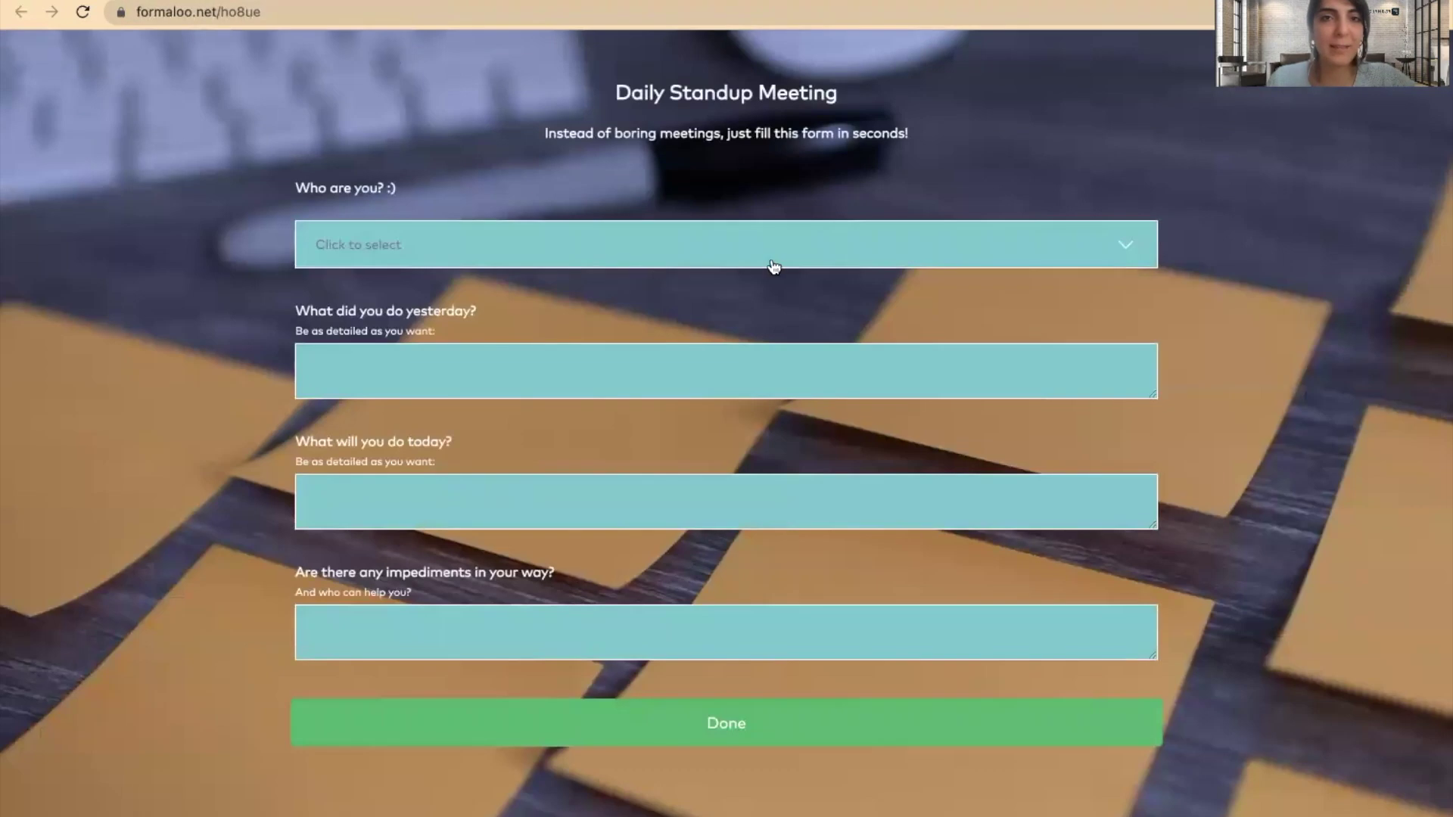
# Filter the 'Who are you? :)' dropdown for 'eric', pick Eric, and recheck the options
pyautogui.click(775, 254)
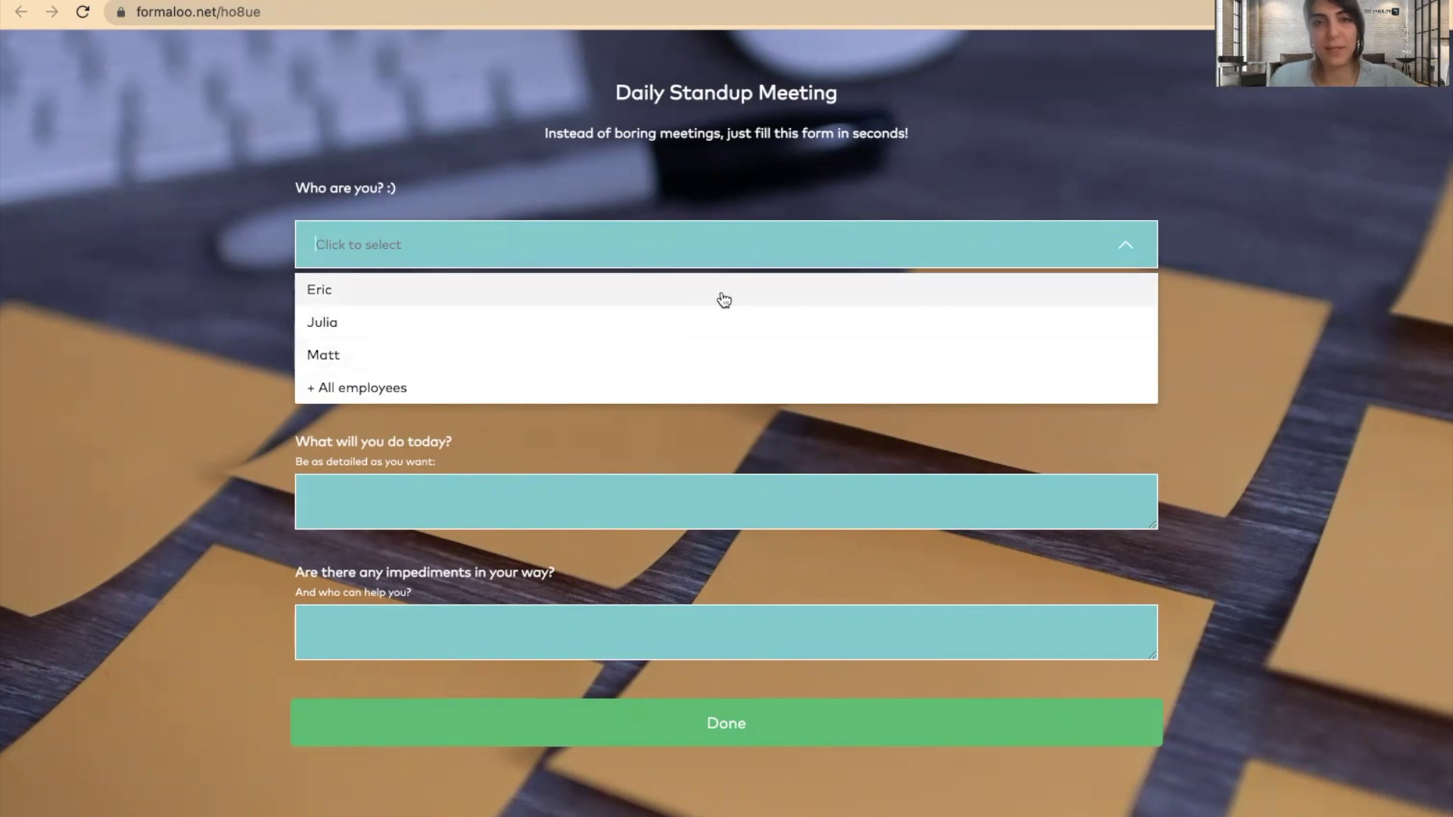
pyautogui.write('er')
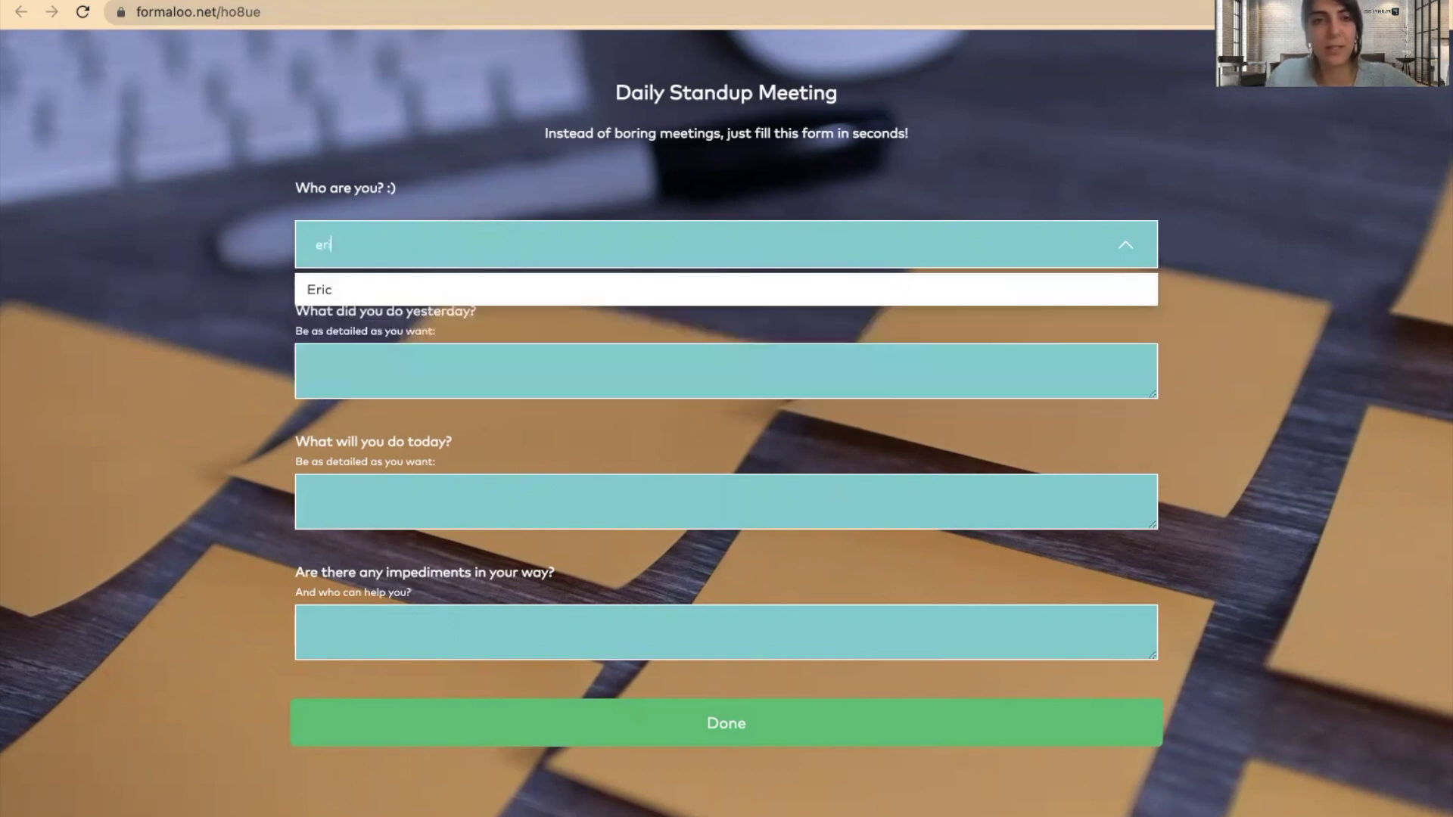
pyautogui.write('ic')
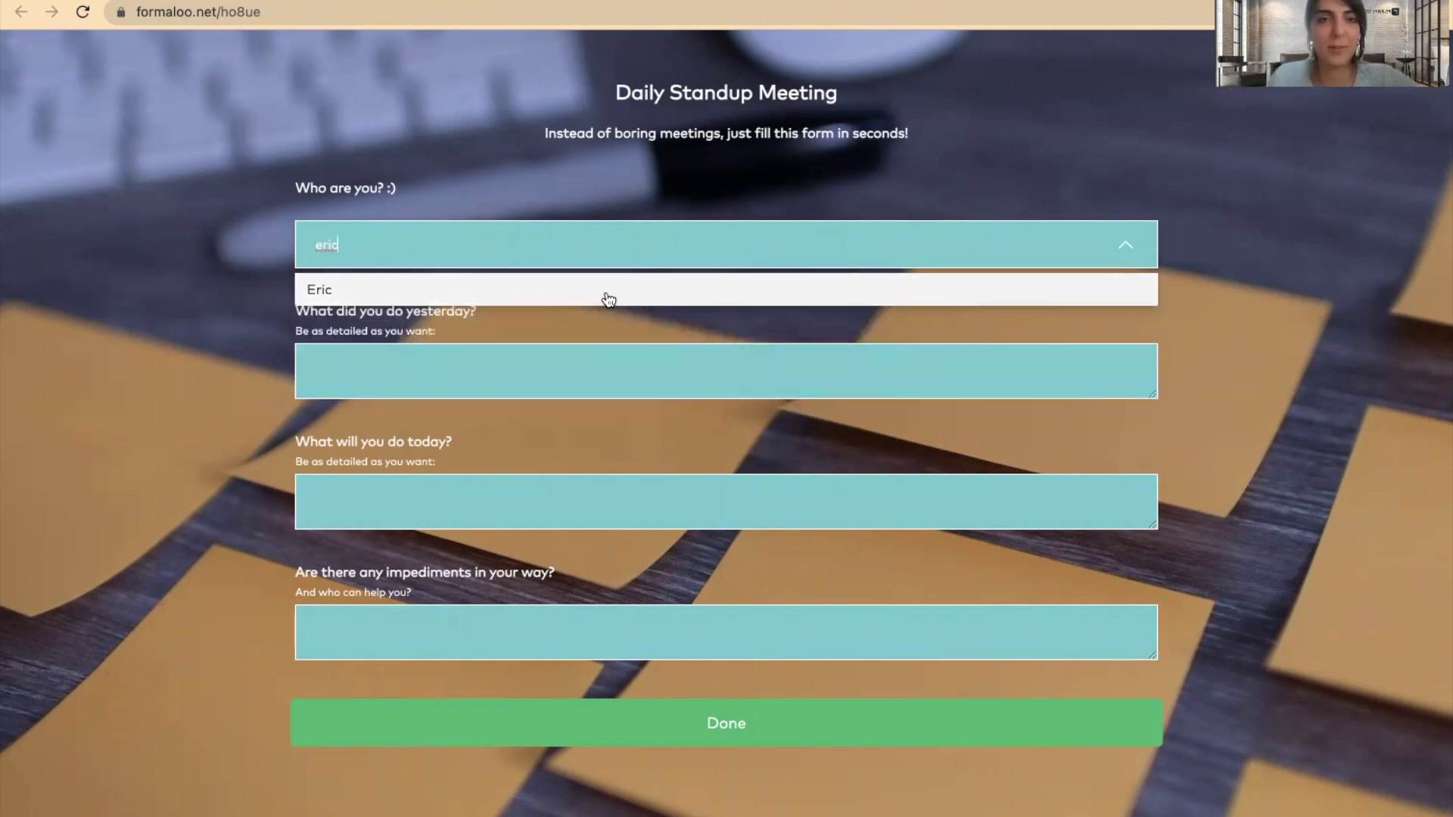
pyautogui.click(606, 292)
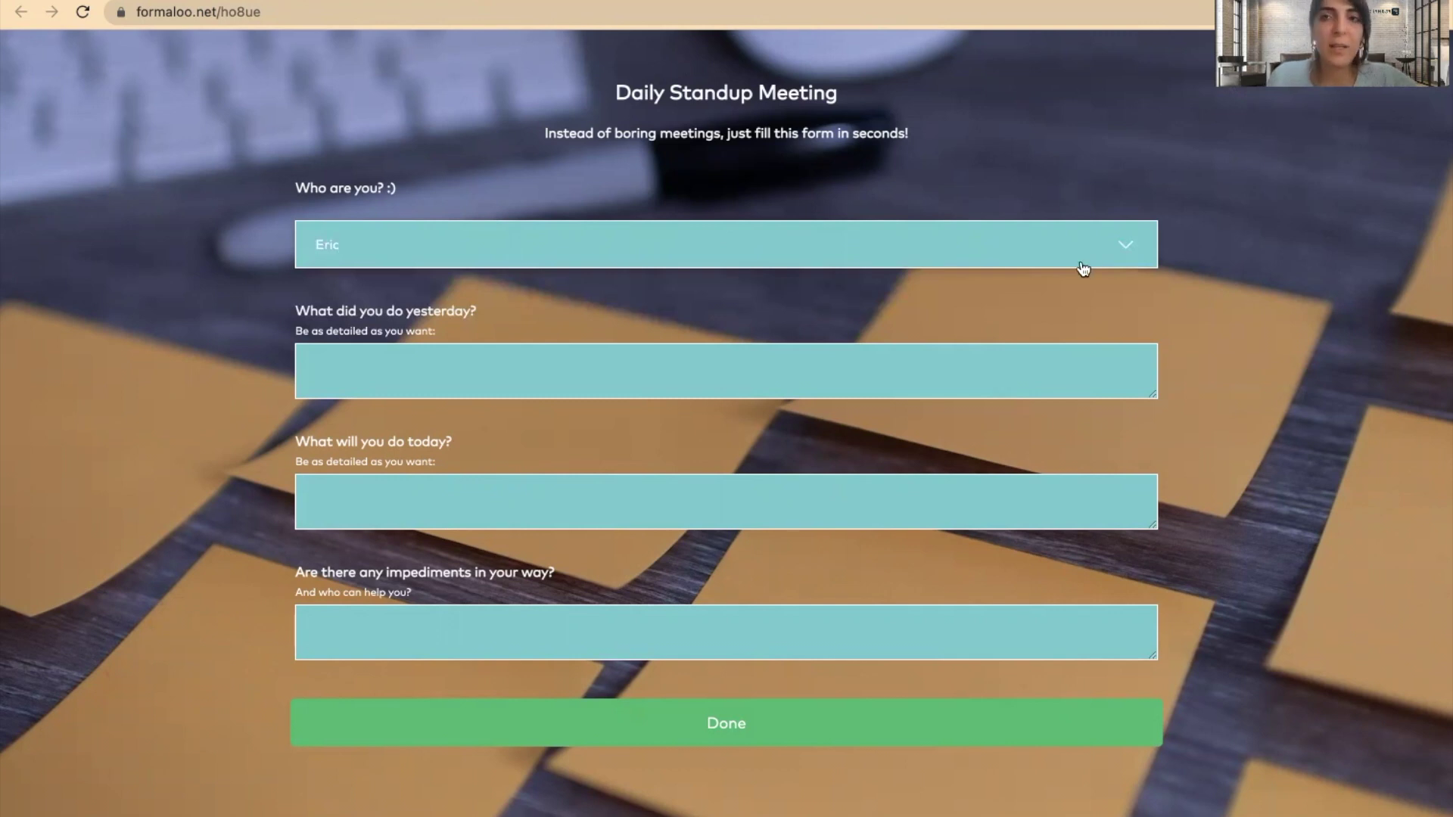
pyautogui.click(1126, 248)
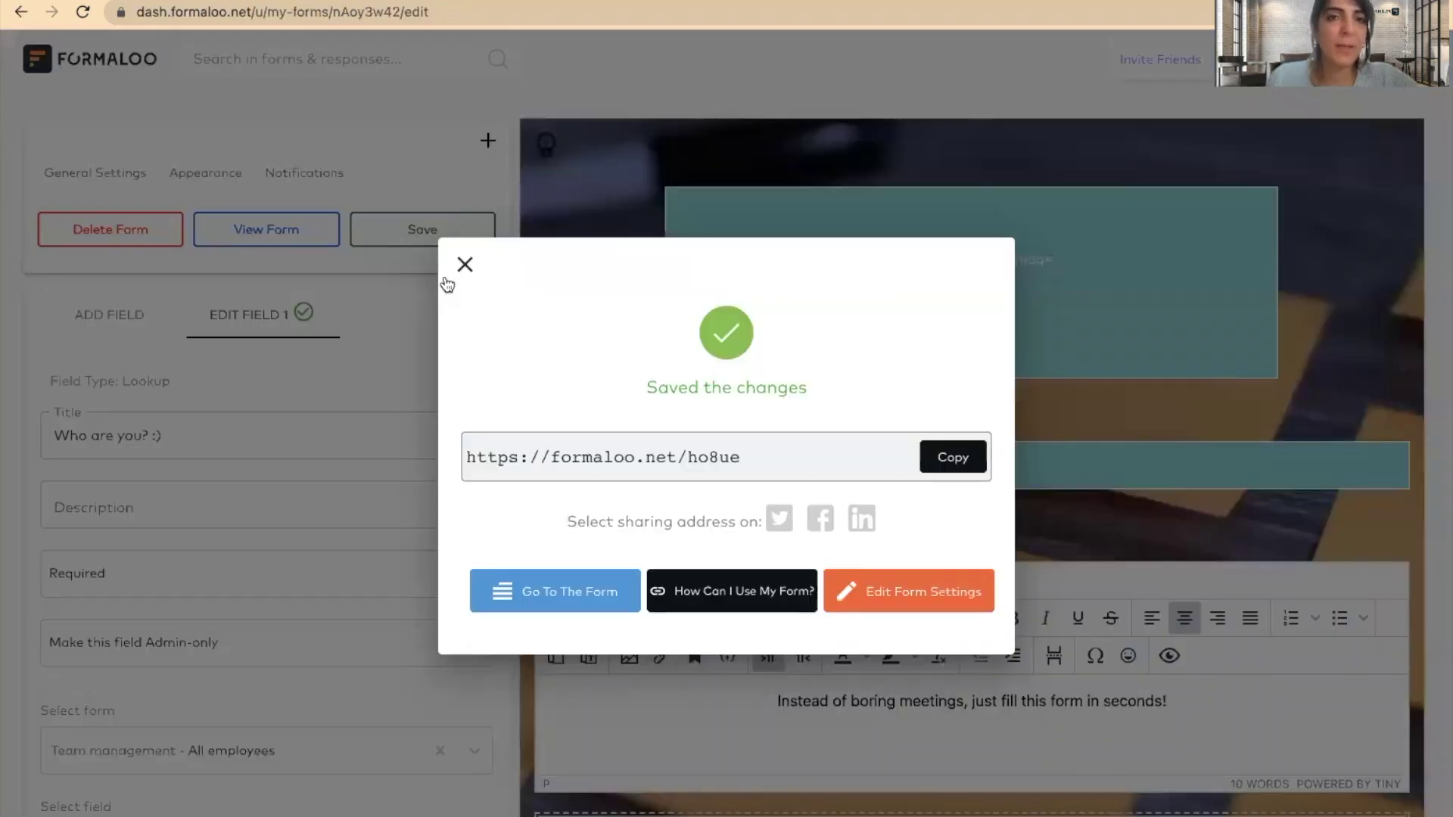
pyautogui.click(465, 263)
# Turn off adding new records on the 'Who are you? :)' lookup and save
pyautogui.scroll(-5, 939, 494)
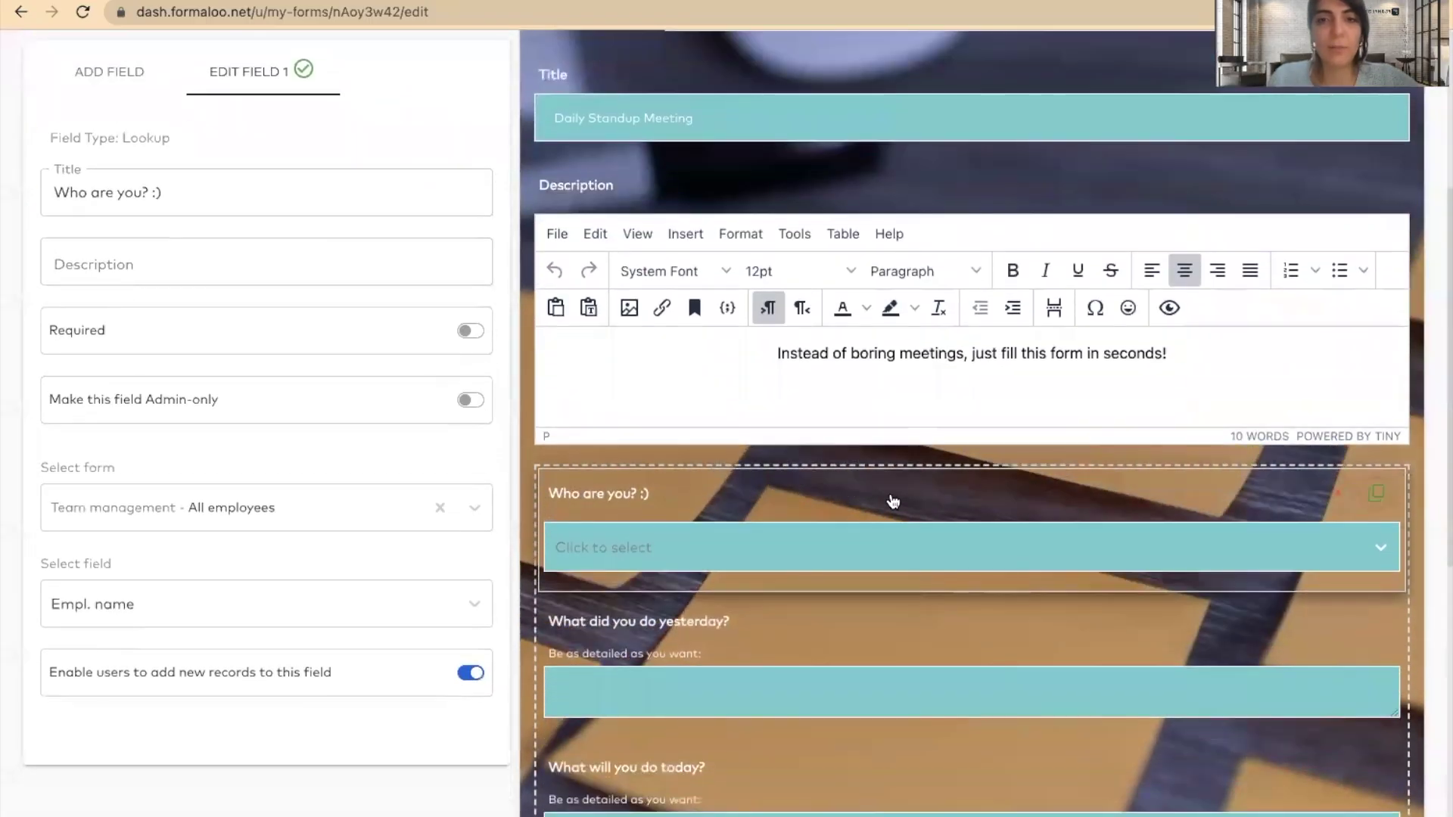
pyautogui.click(893, 503)
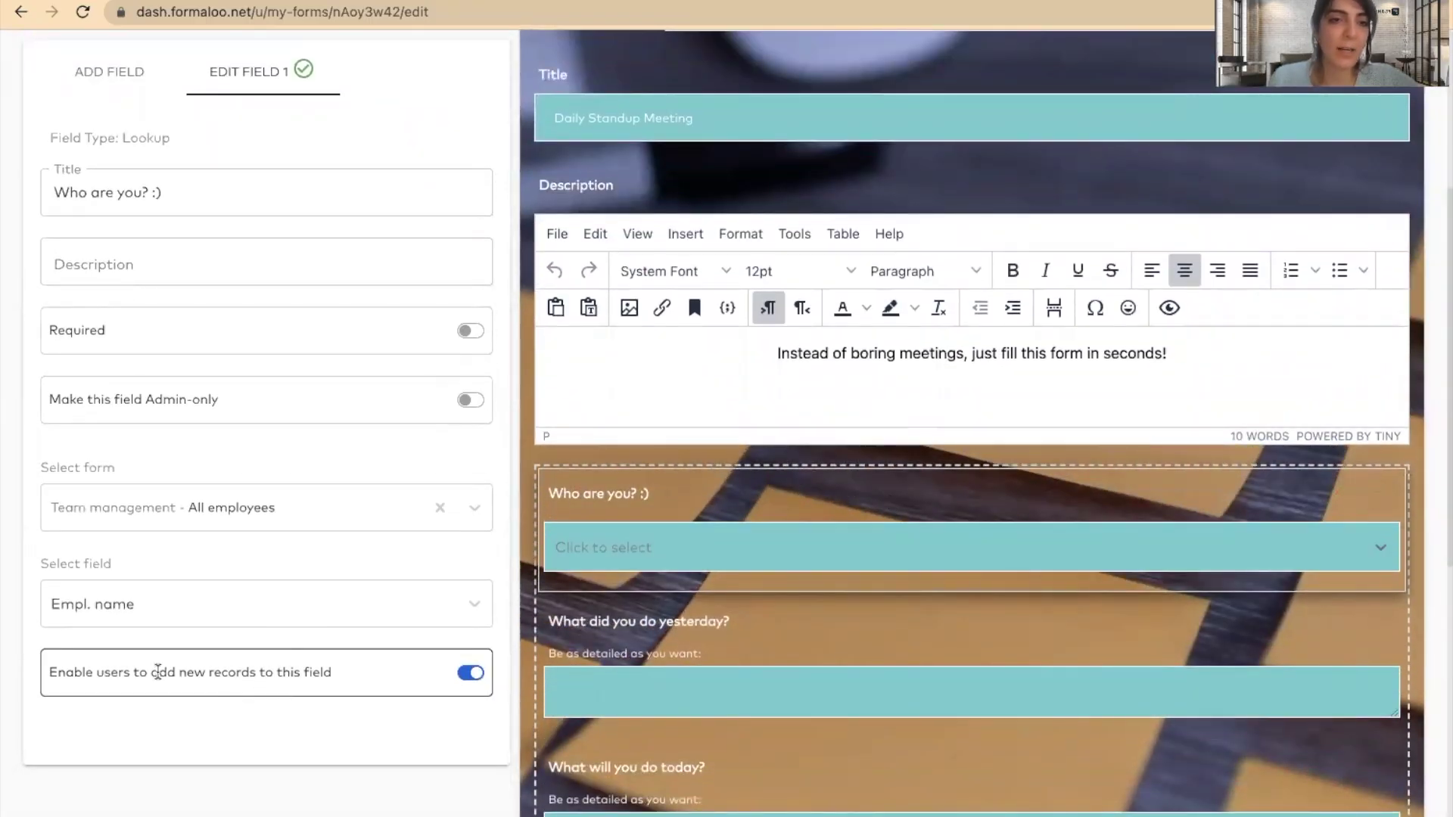
pyautogui.click(470, 674)
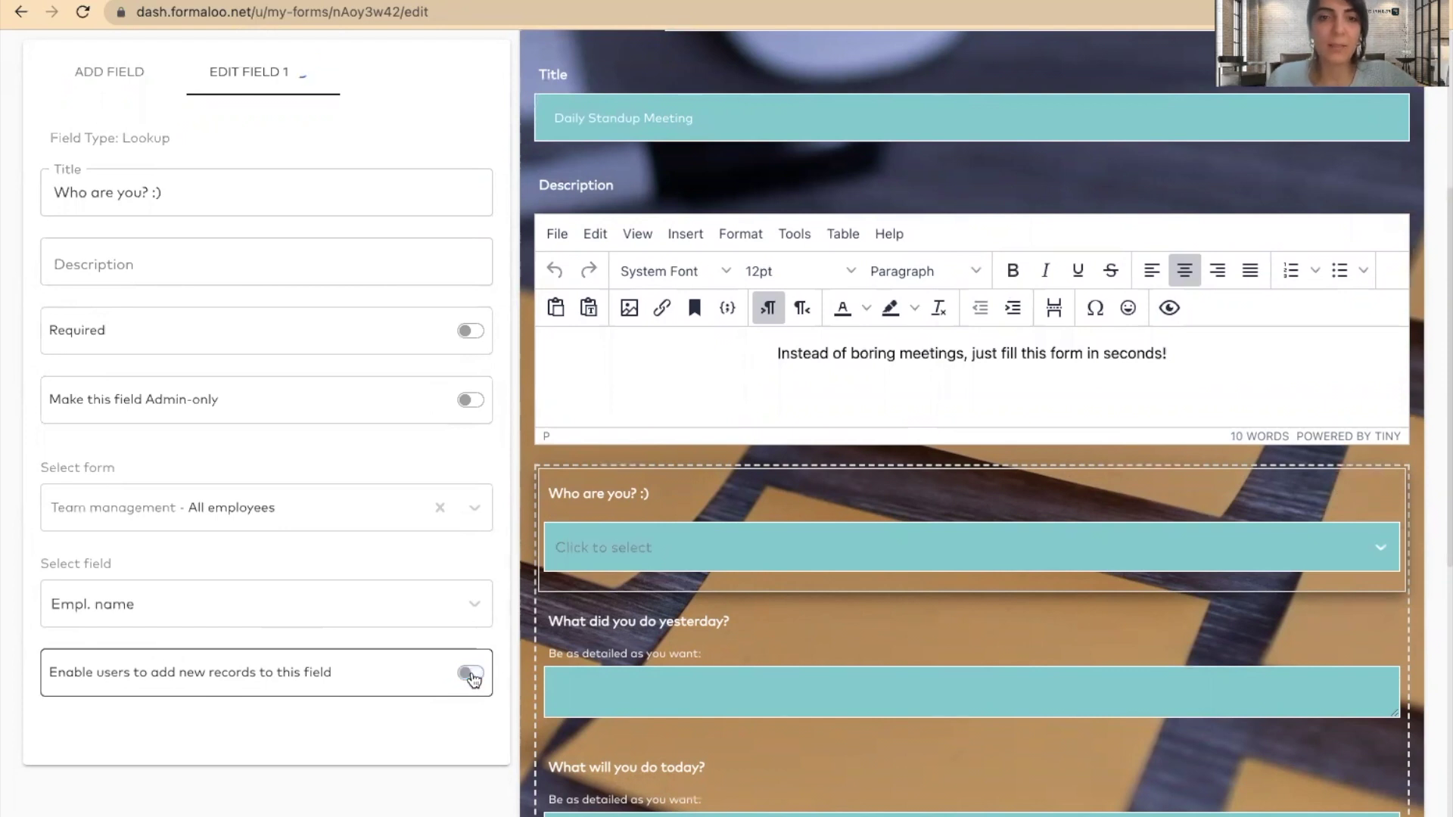
pyautogui.scroll(5, 545, 198)
pyautogui.click(416, 242)
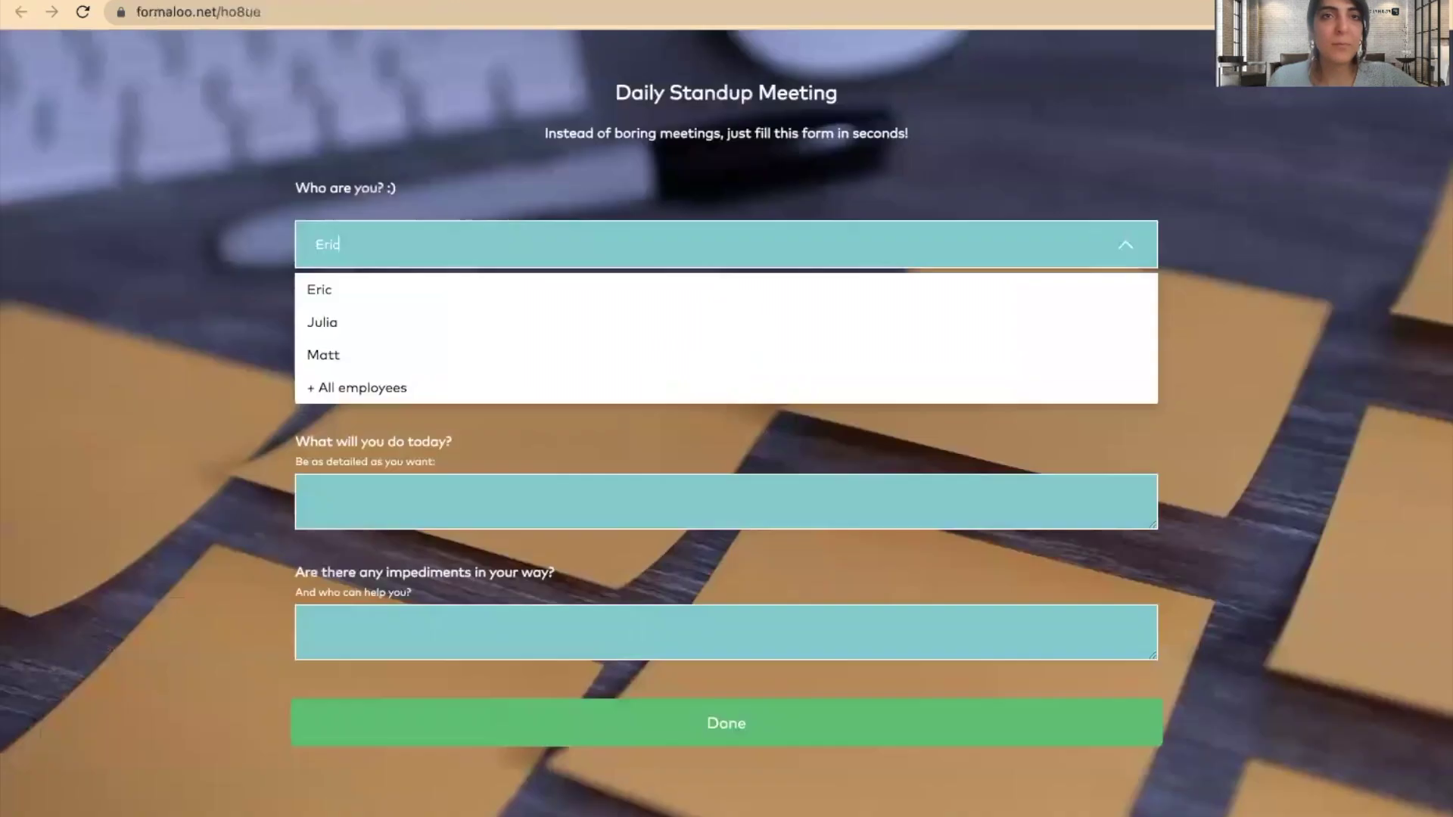
# Reload the live form and confirm the dropdown lists only Eric, Julia and Matt
pyautogui.hotkey('ctrl', 'r')
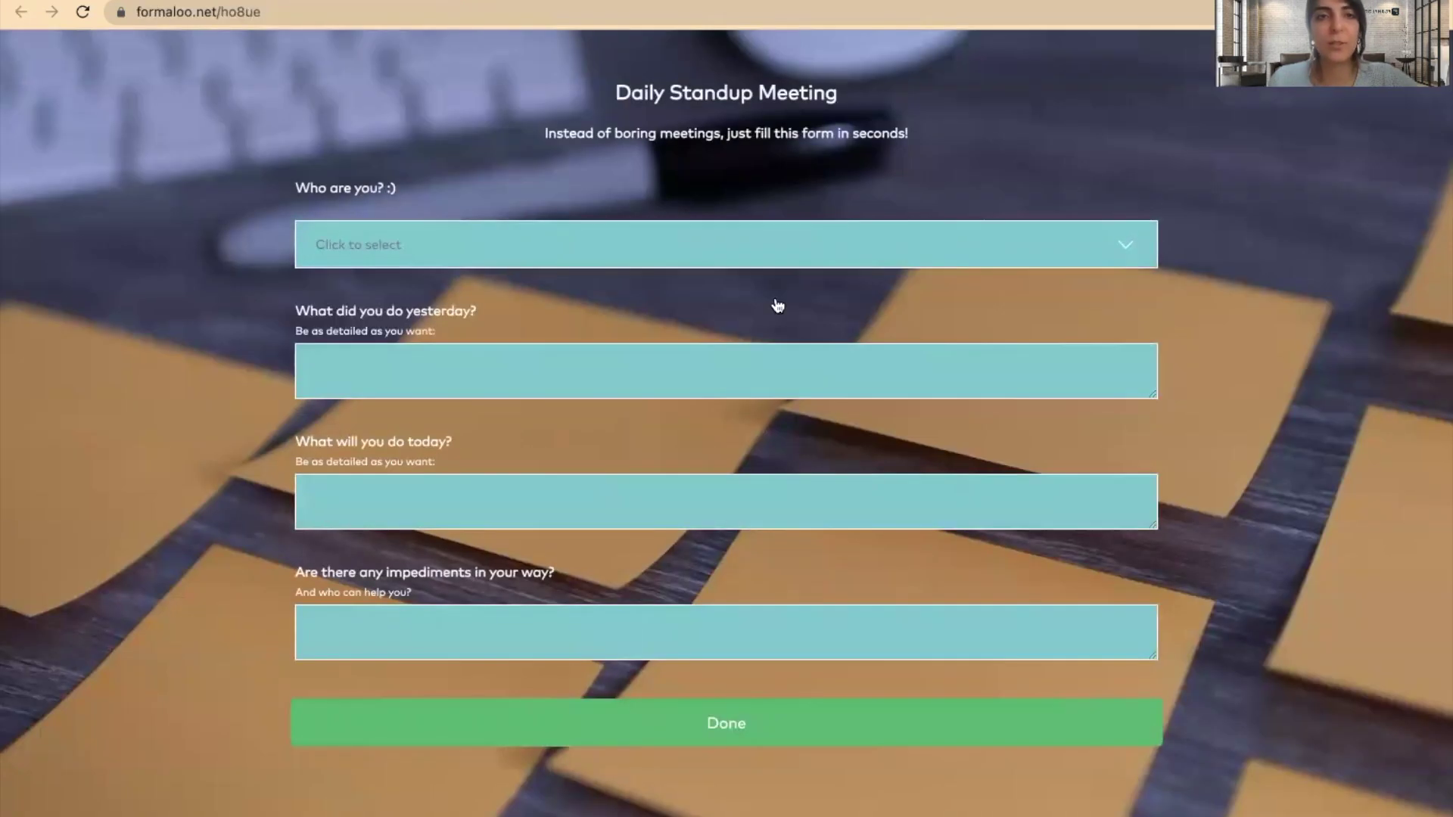
pyautogui.click(761, 261)
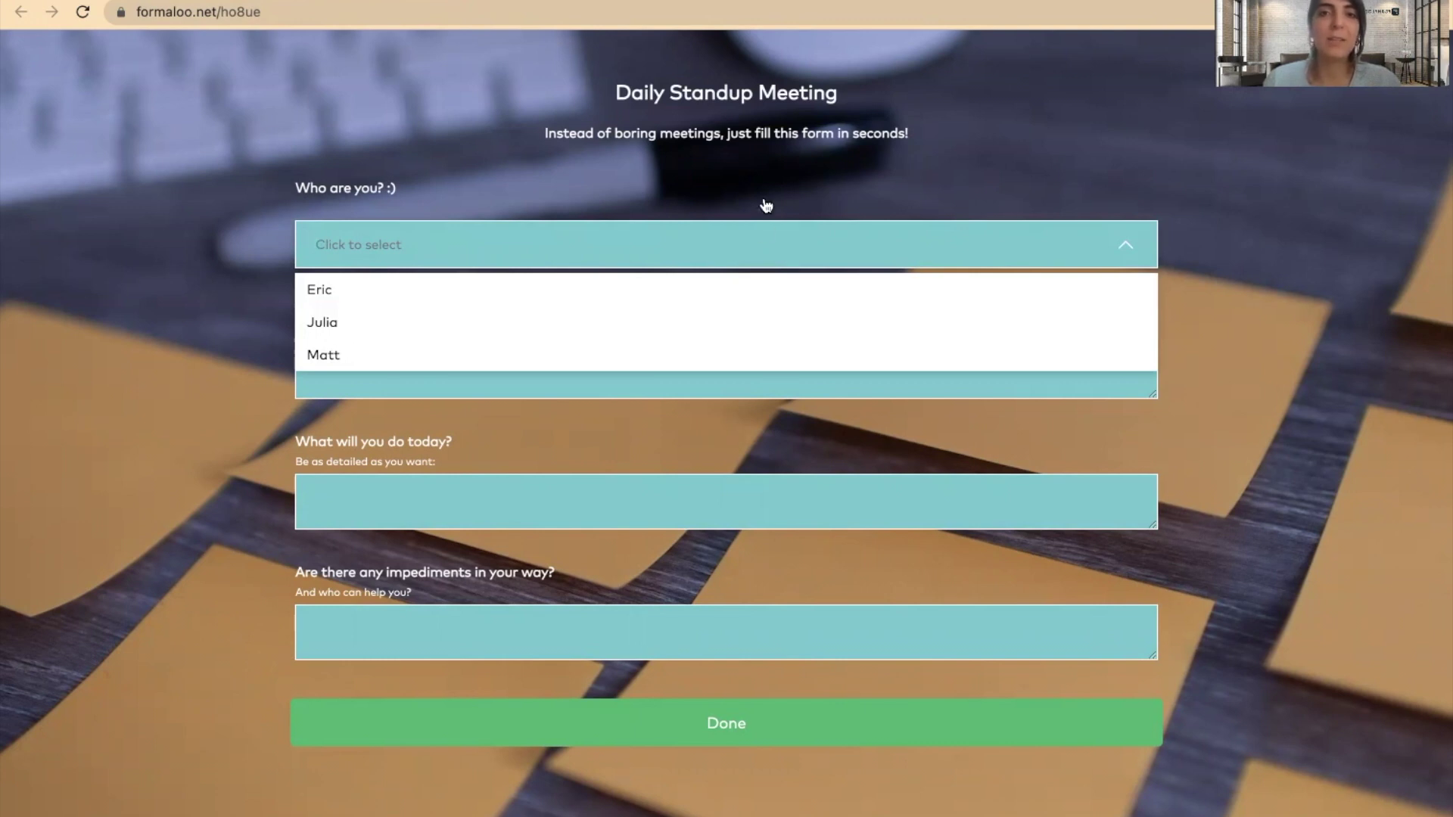
pyautogui.click(738, 136)
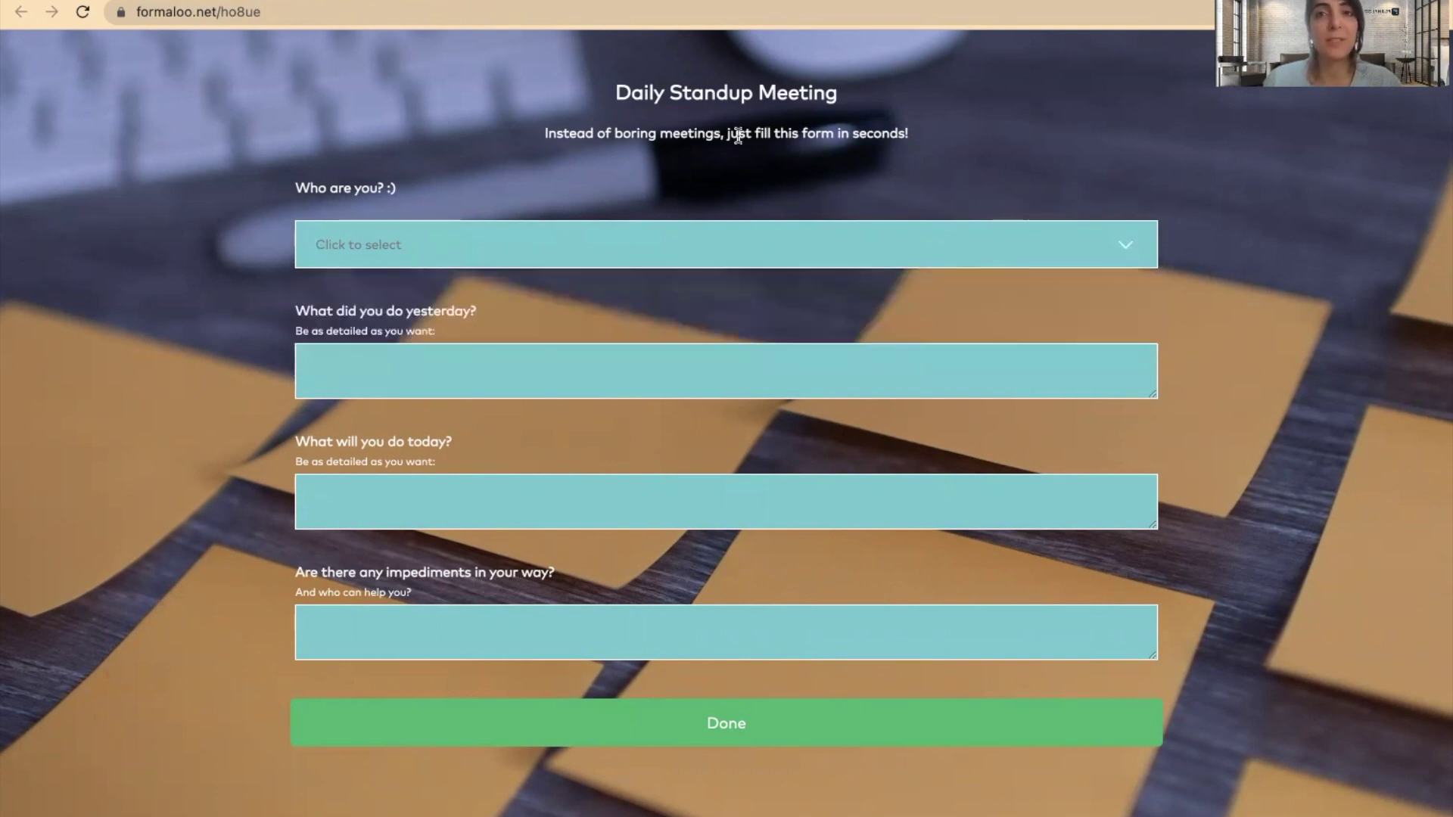